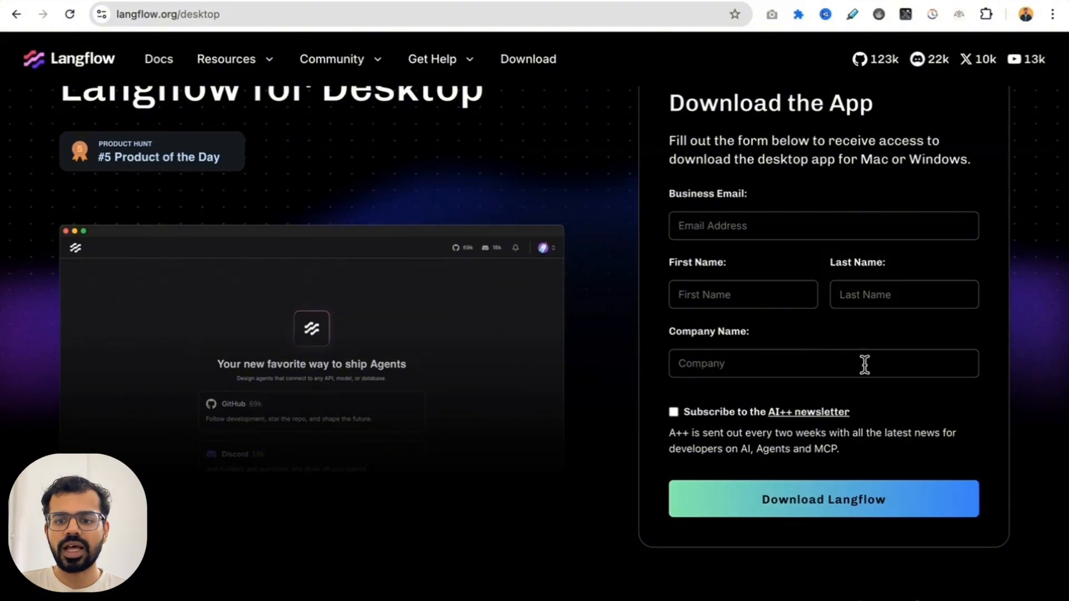
Step: Switch to Langflow and start a new flow in the Starter Project
scroll(784, 218, up, 2)
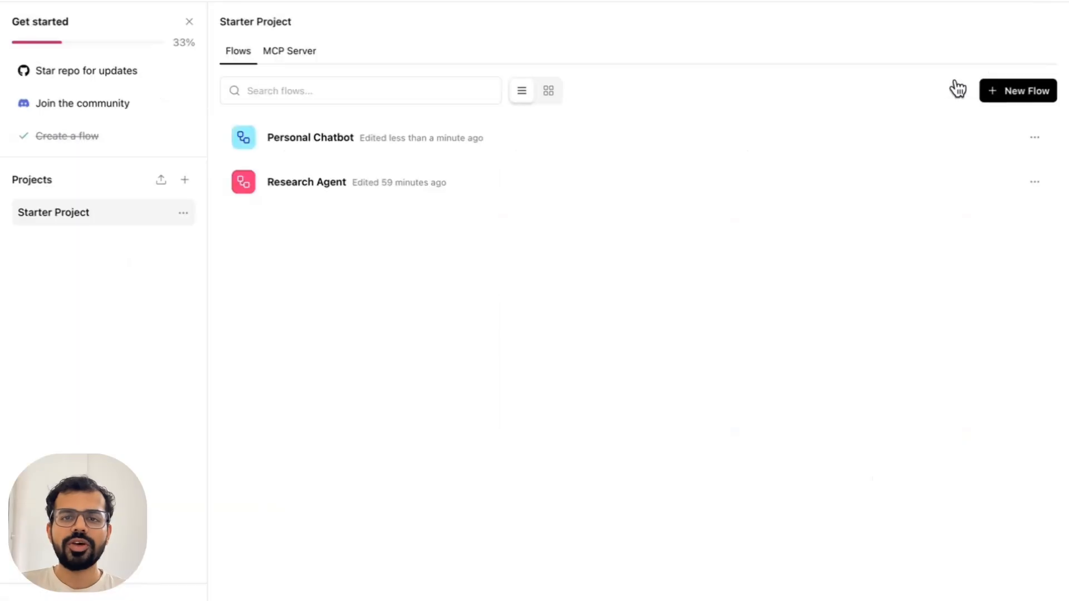
click(1008, 93)
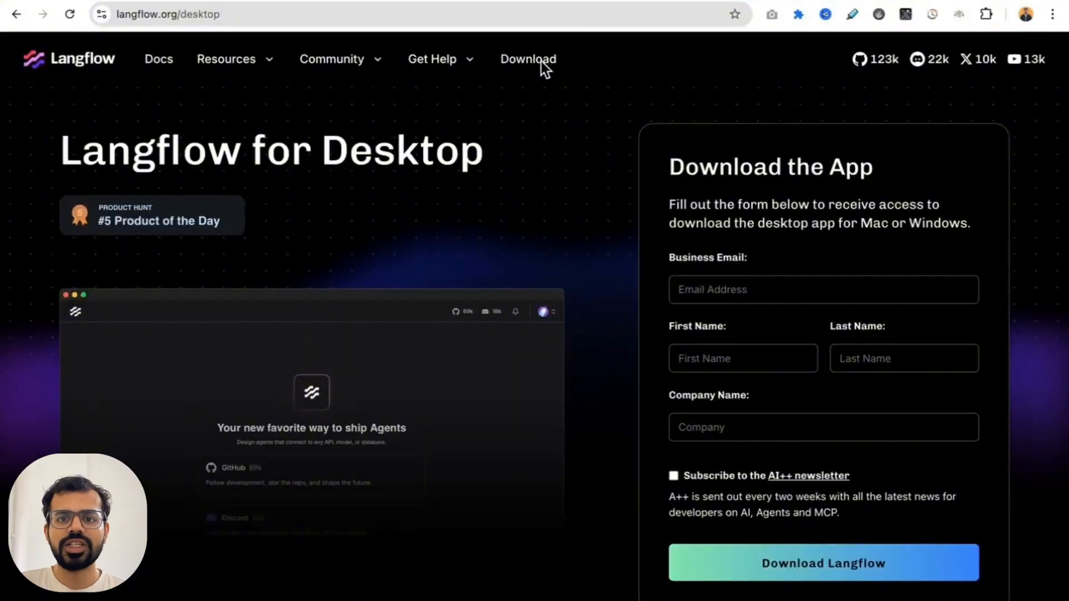
Step: Examine the Langflow overview image and the Document Ingestion and Querying diagrams on the Excalidraw board
click(442, 2)
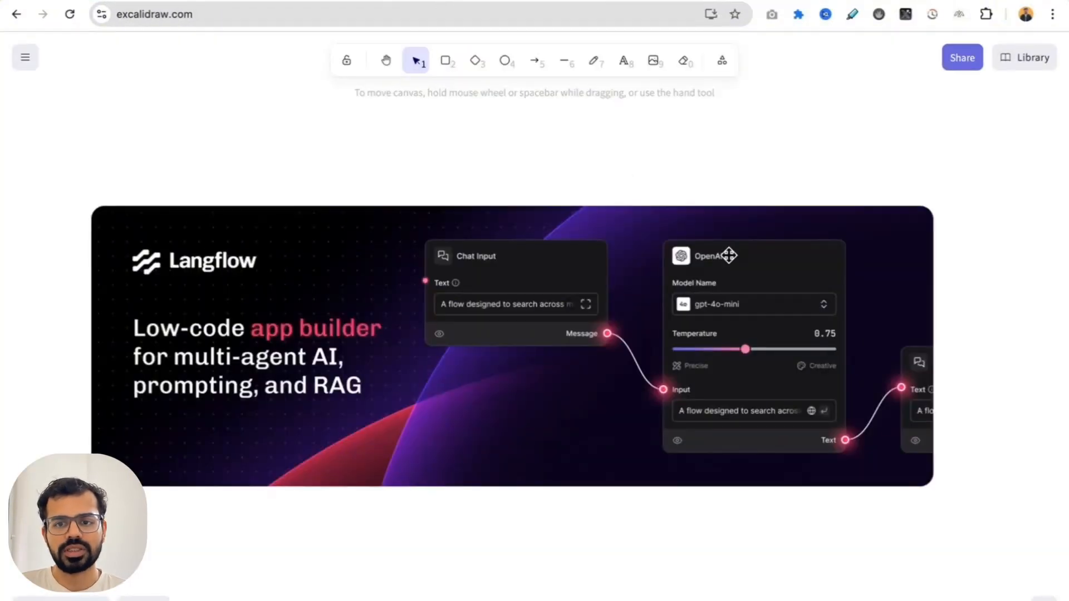
scroll(728, 255, down, 10)
scroll(729, 255, up, 2)
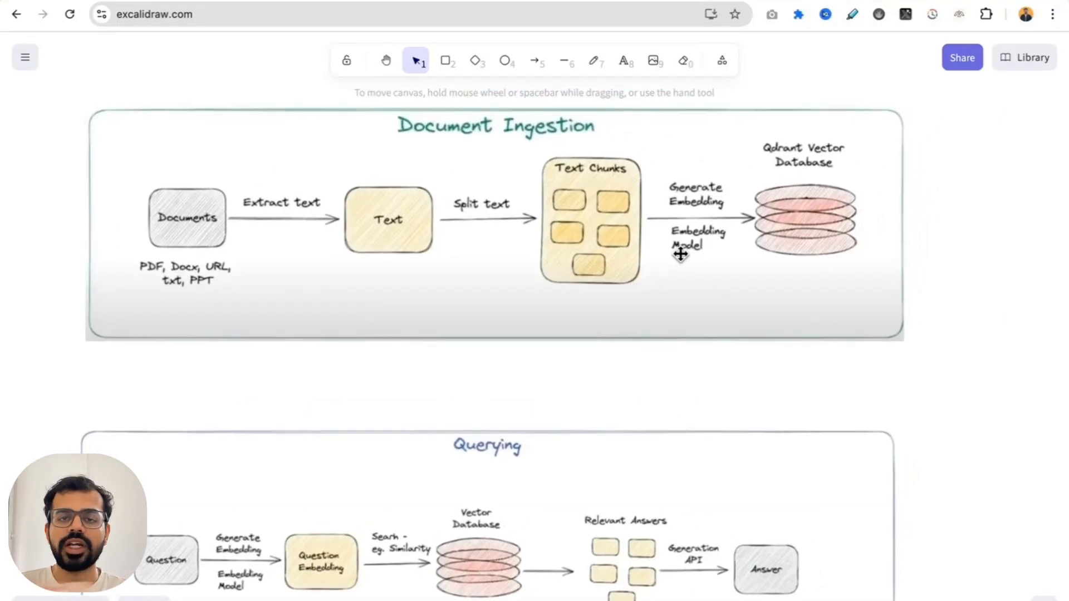
scroll(680, 254, down, 4)
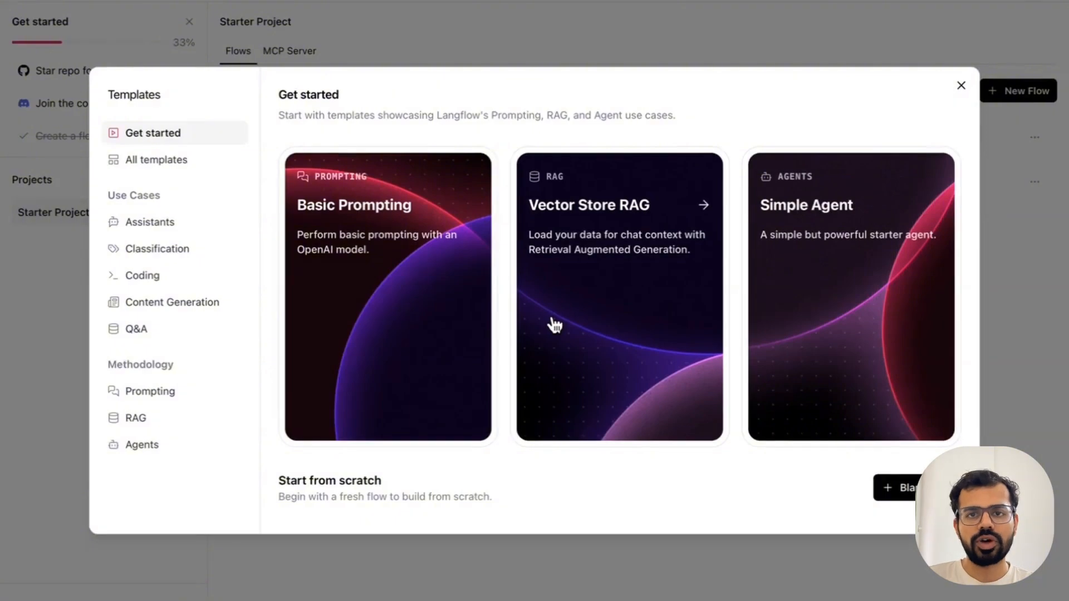
Step: Create a blank flow in Langflow and add a Pinecone vector store component to it
click(906, 489)
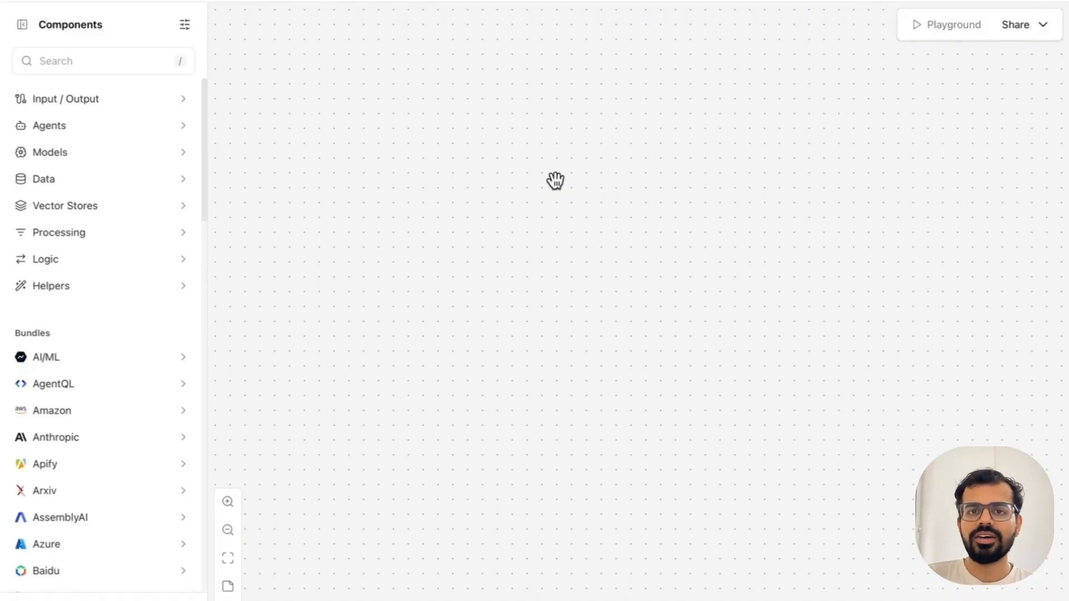
click(85, 61)
text(v)
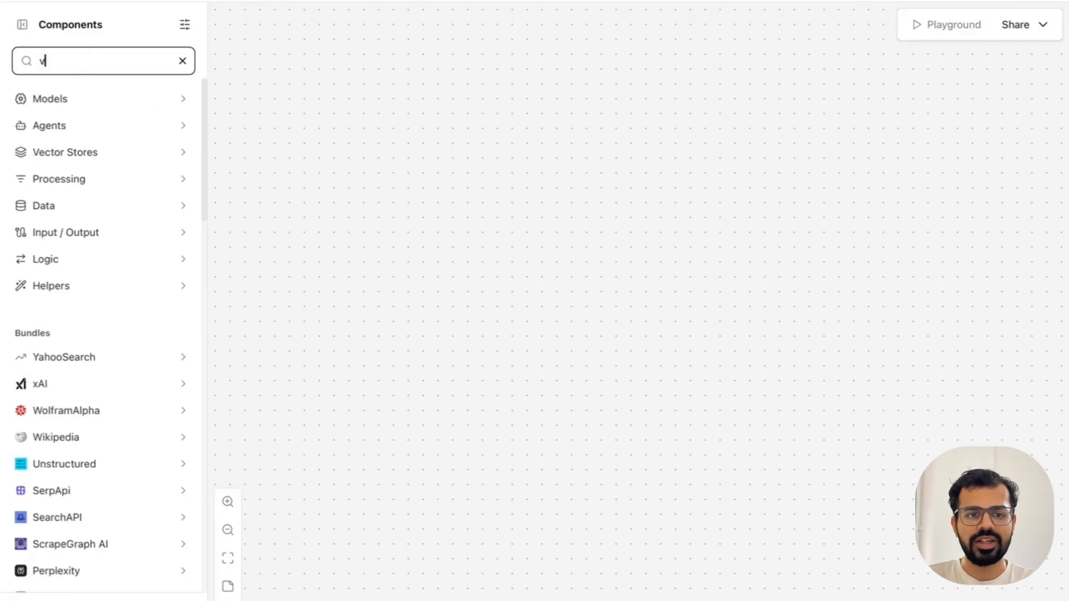
key(BackSpace)
text(pin)
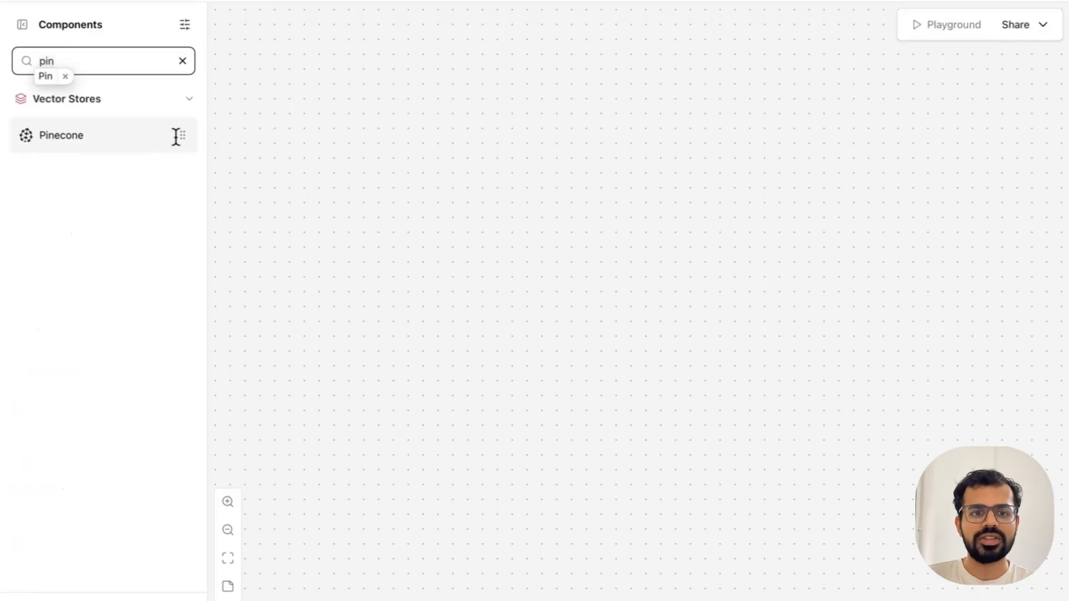
click(175, 139)
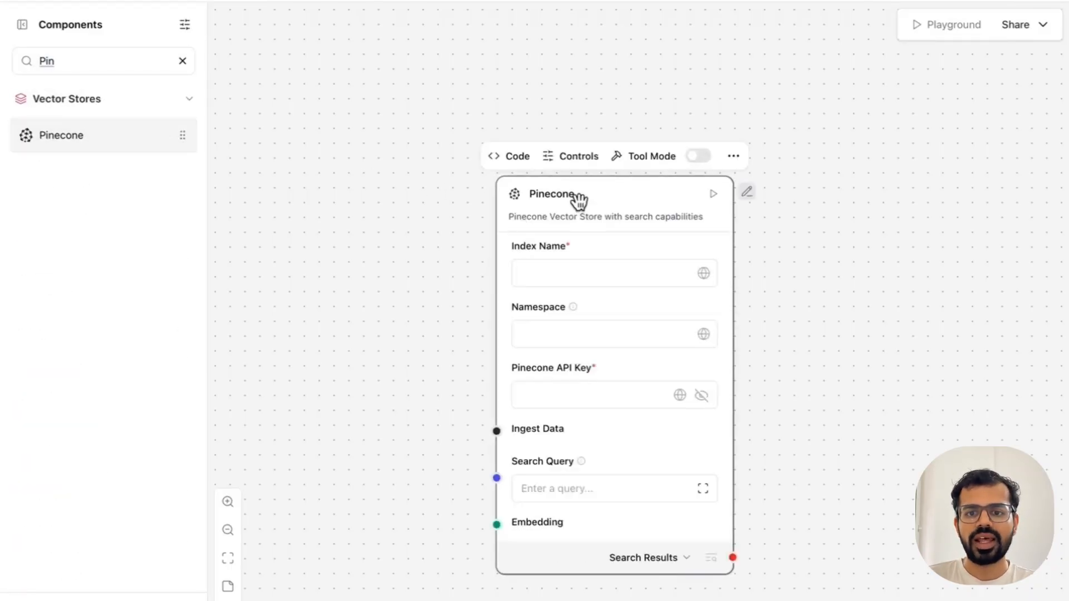
Step: Reposition the Pinecone component toward the upper right of the canvas
drag(577, 203, 689, 143)
click(515, 188)
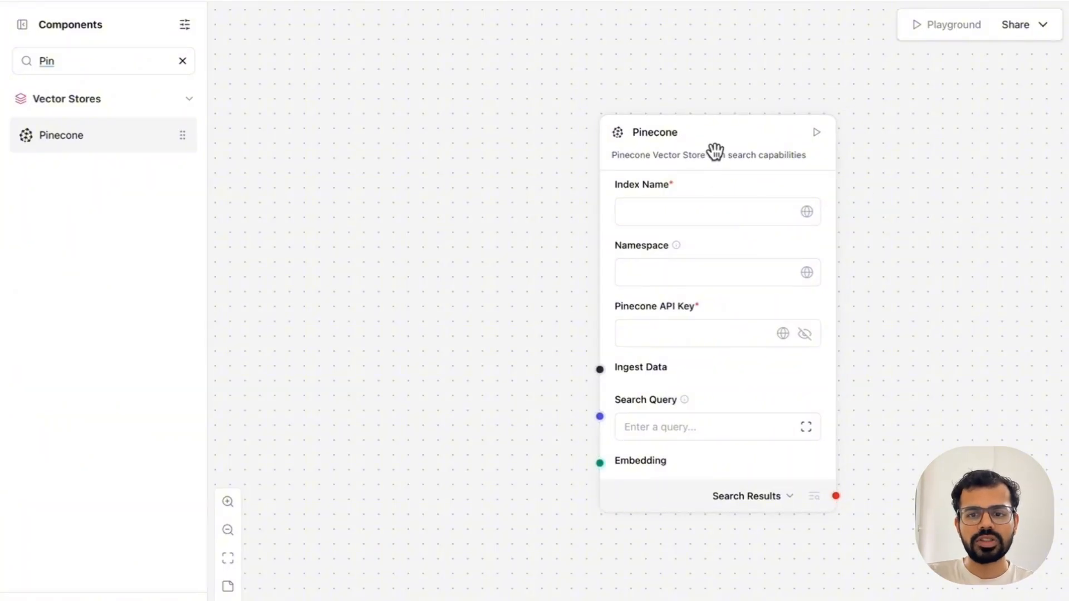
drag(714, 150, 702, 142)
click(715, 267)
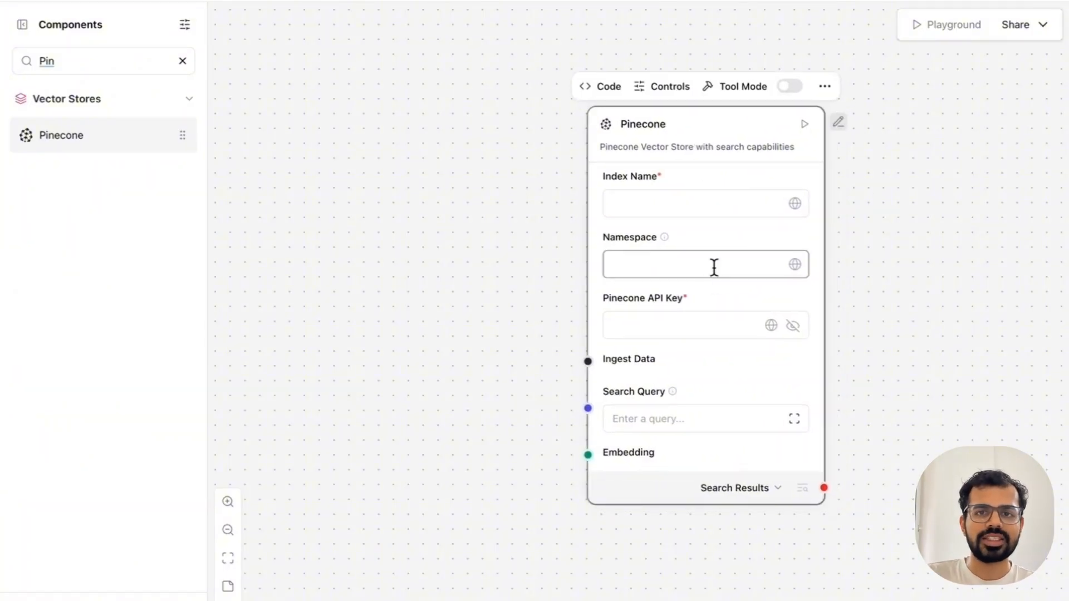
Step: Check which components can feed the Pinecone component's Ingest Data input
click(918, 316)
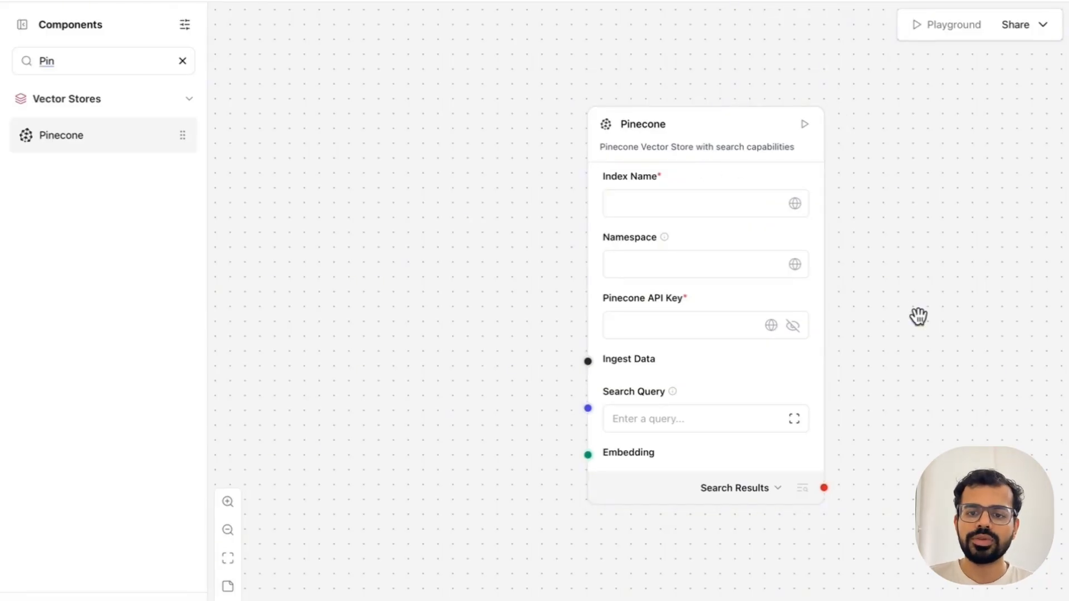
click(587, 361)
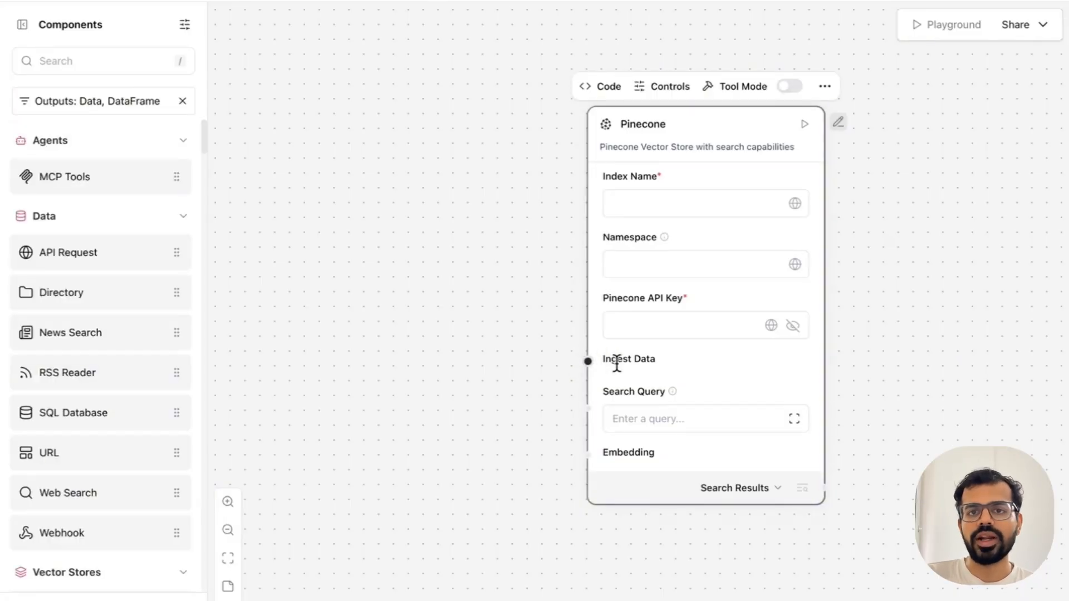
click(900, 246)
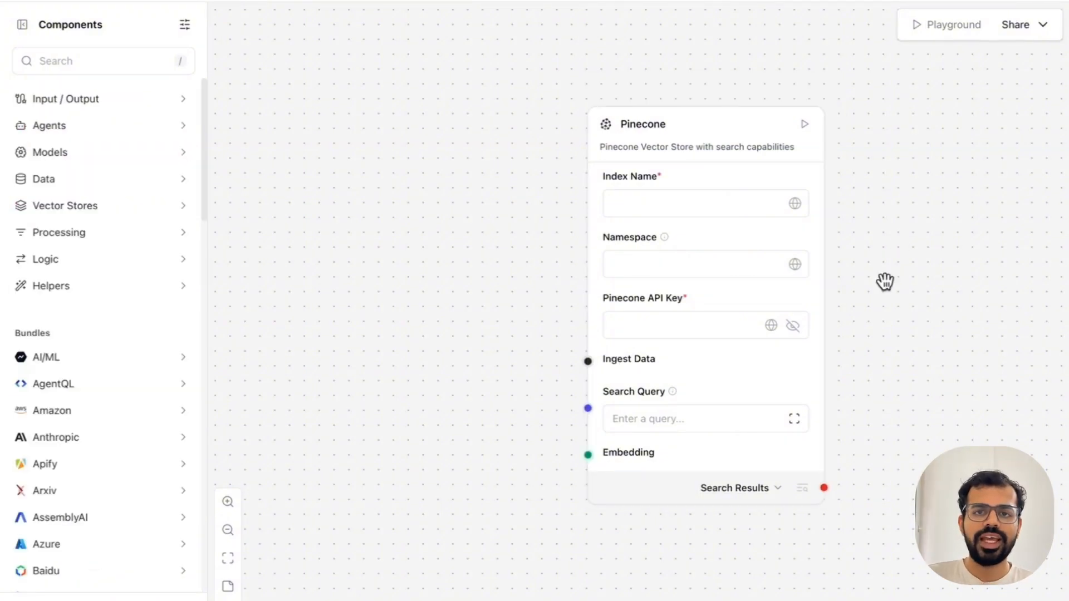
Step: Add a Split Text component to the left of Pinecone, with its Chunks output connected to Pinecone's Ingest Data input
click(115, 64)
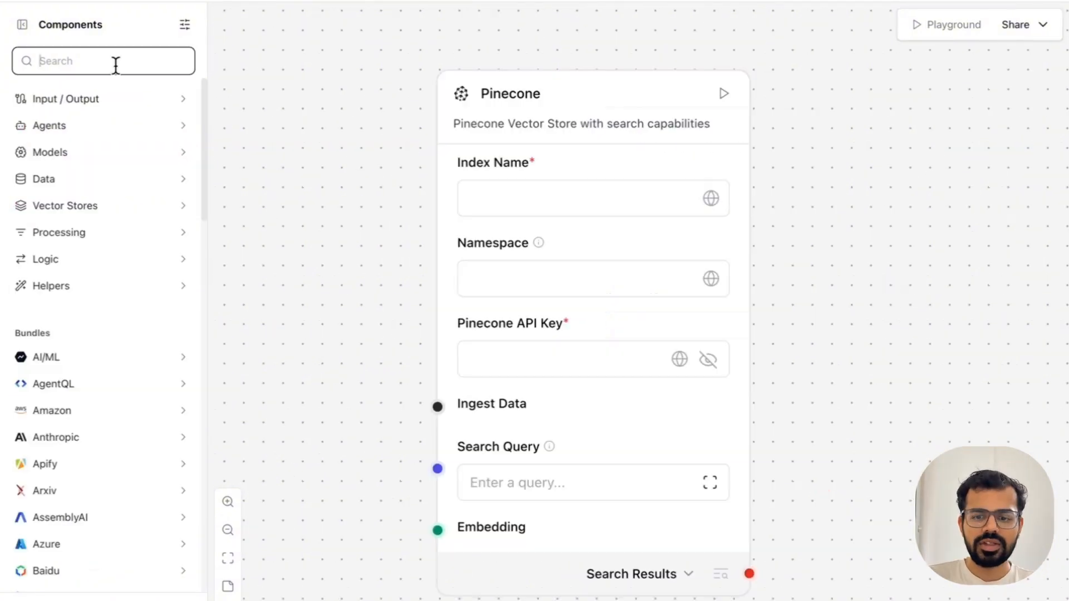
text(split)
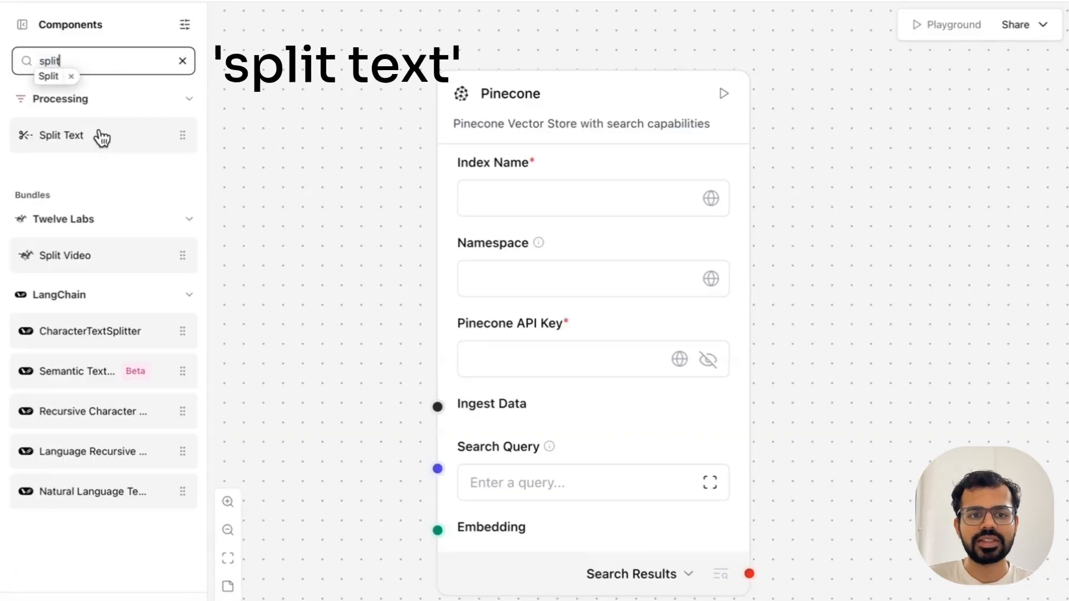
drag(102, 138, 574, 333)
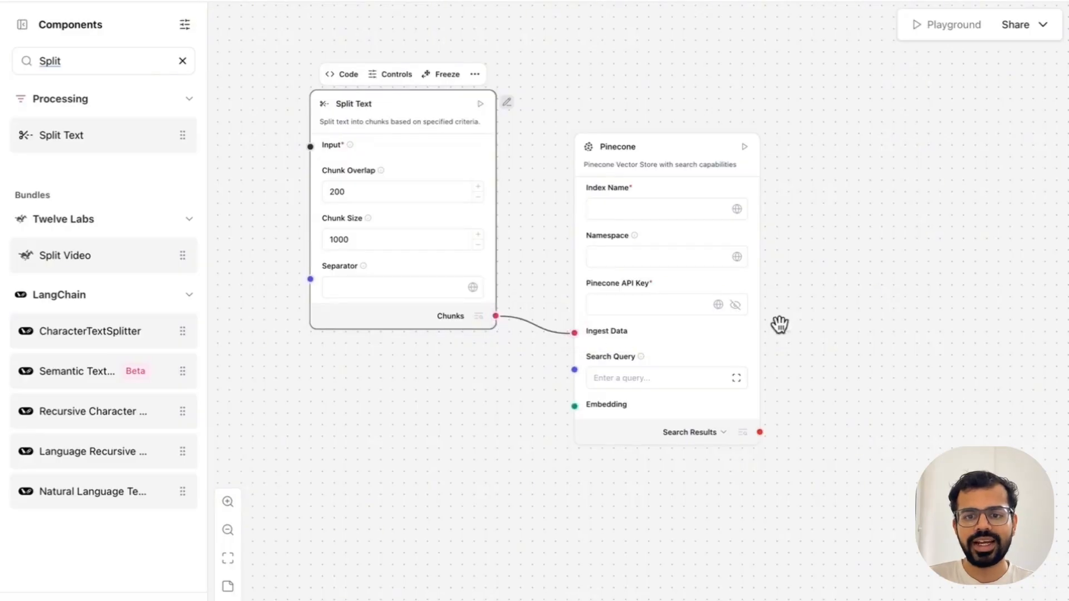
click(873, 318)
drag(409, 121, 445, 118)
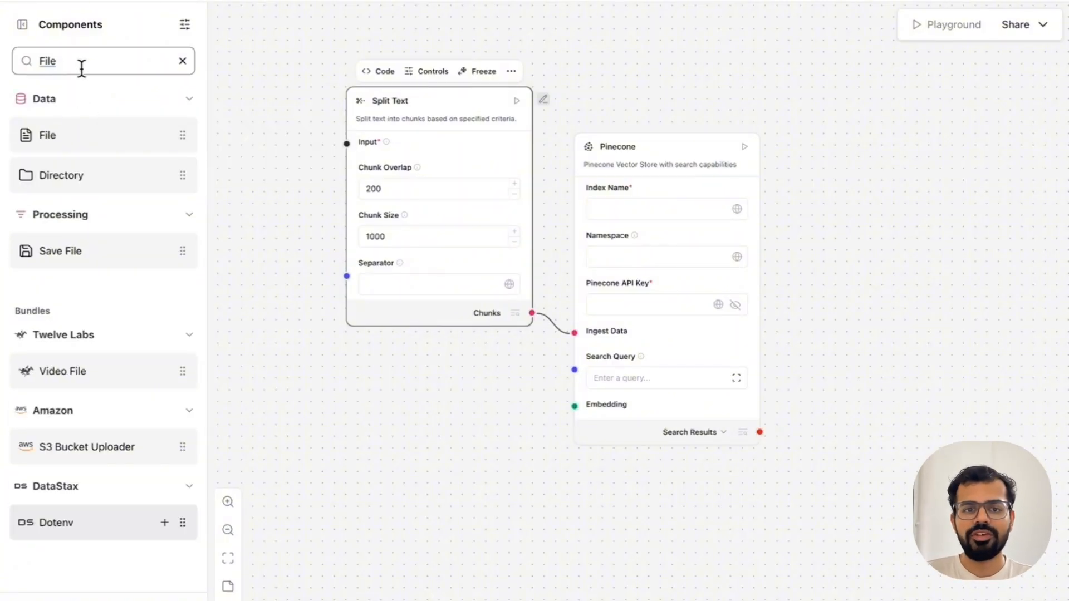
Step: Add a File component to the left of Split Text and connect its Raw Content output to Split Text's Input
click(165, 136)
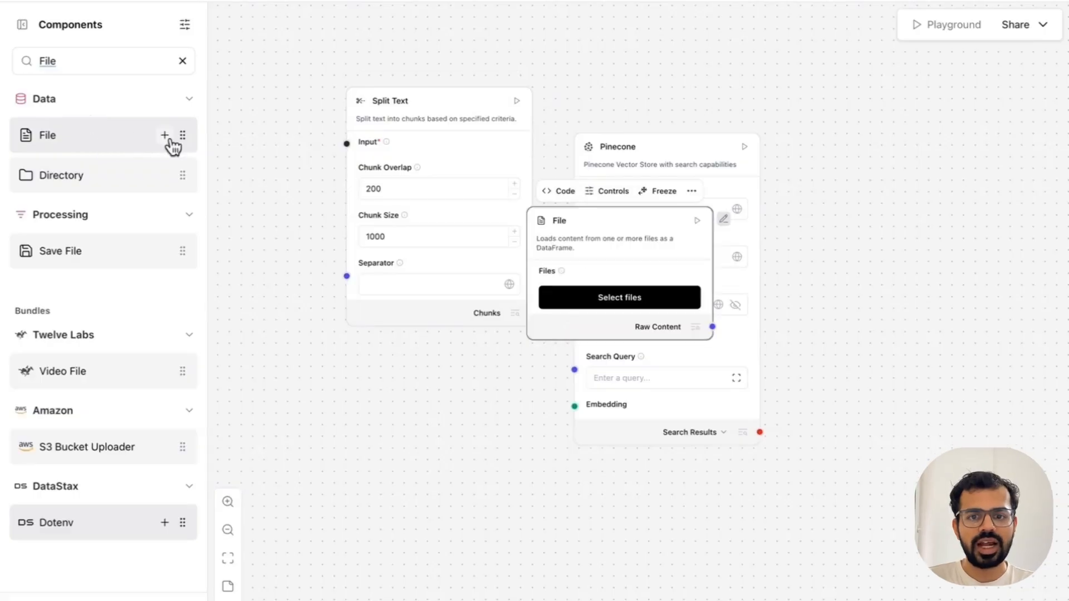
drag(612, 219, 293, 126)
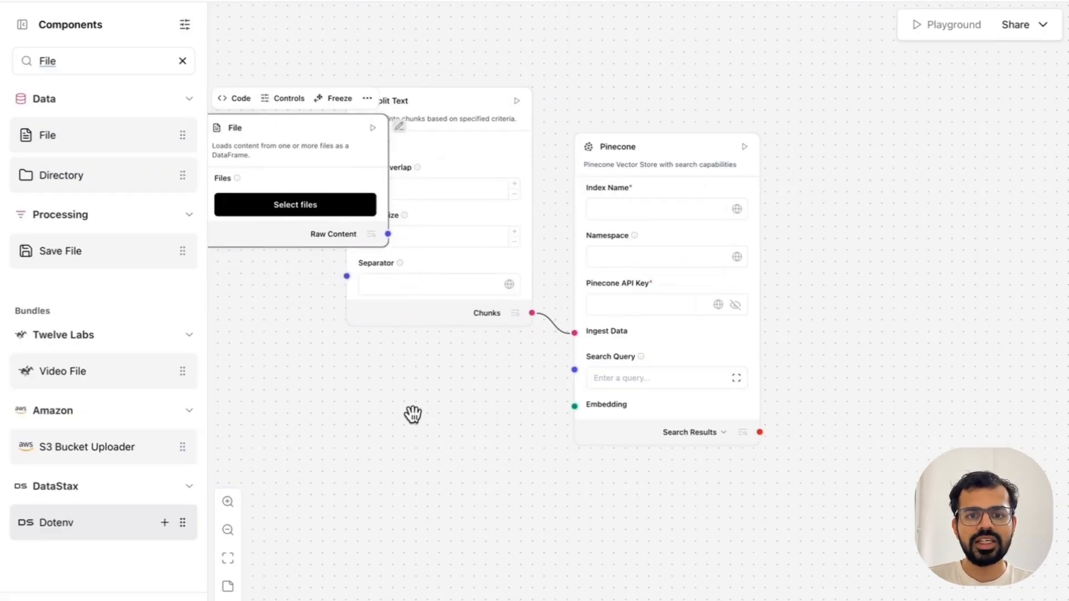
drag(413, 414, 530, 447)
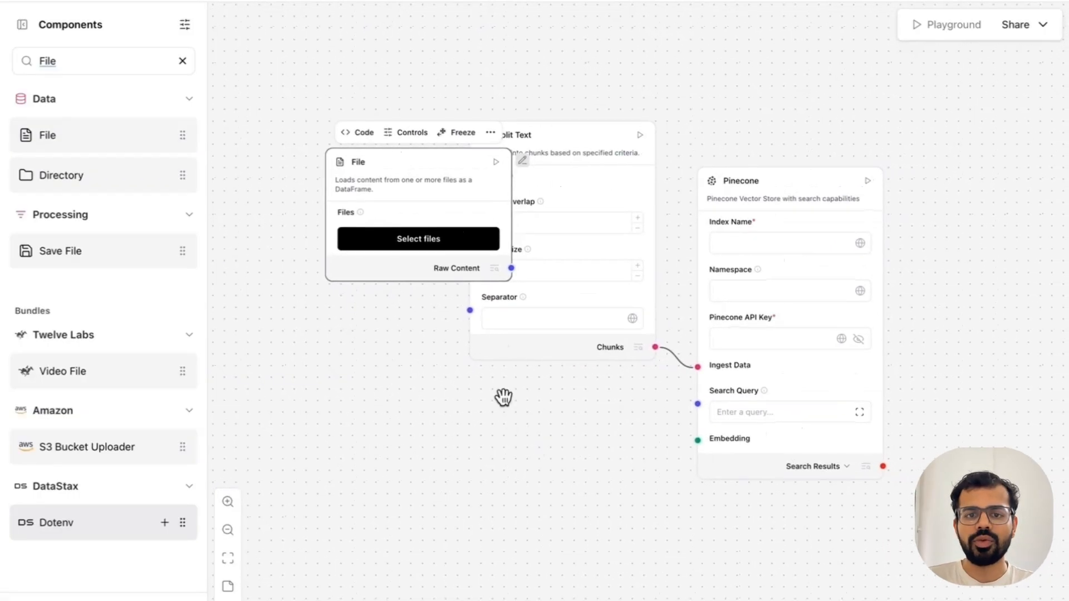
drag(410, 176, 310, 125)
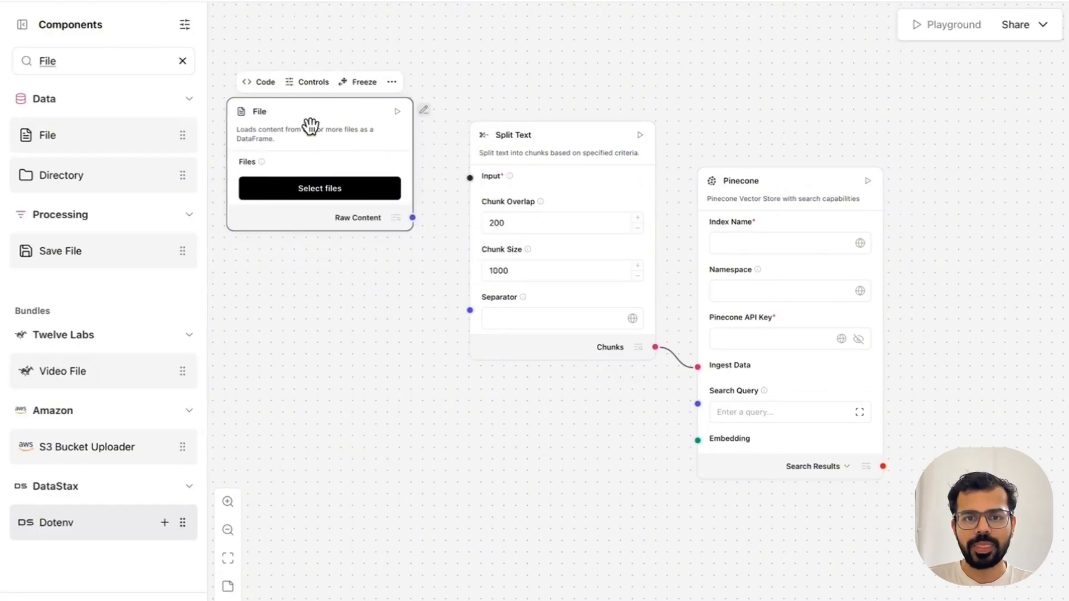
drag(413, 218, 470, 177)
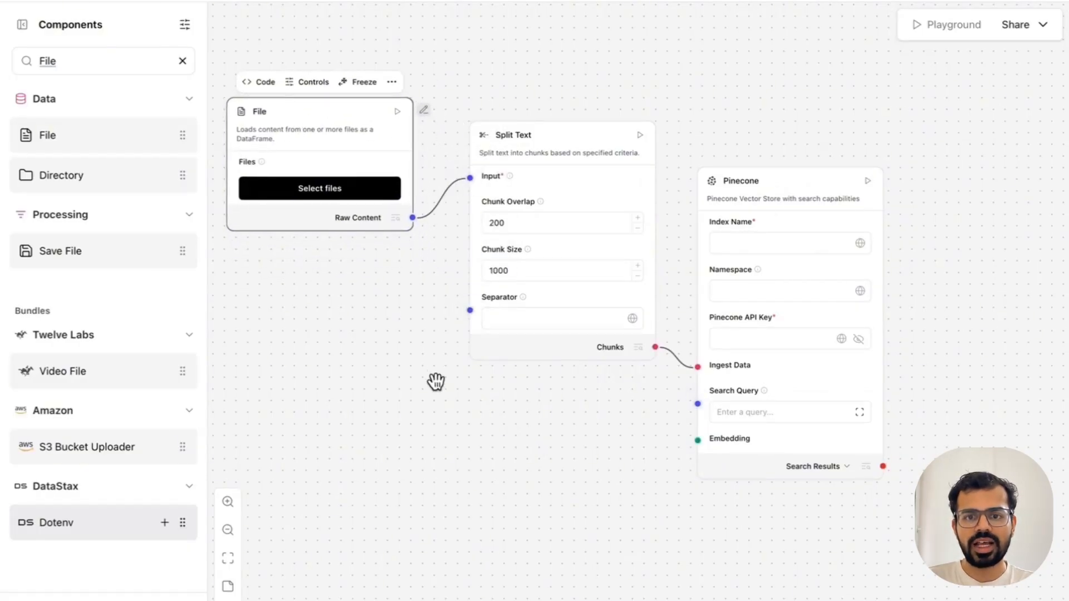
click(579, 430)
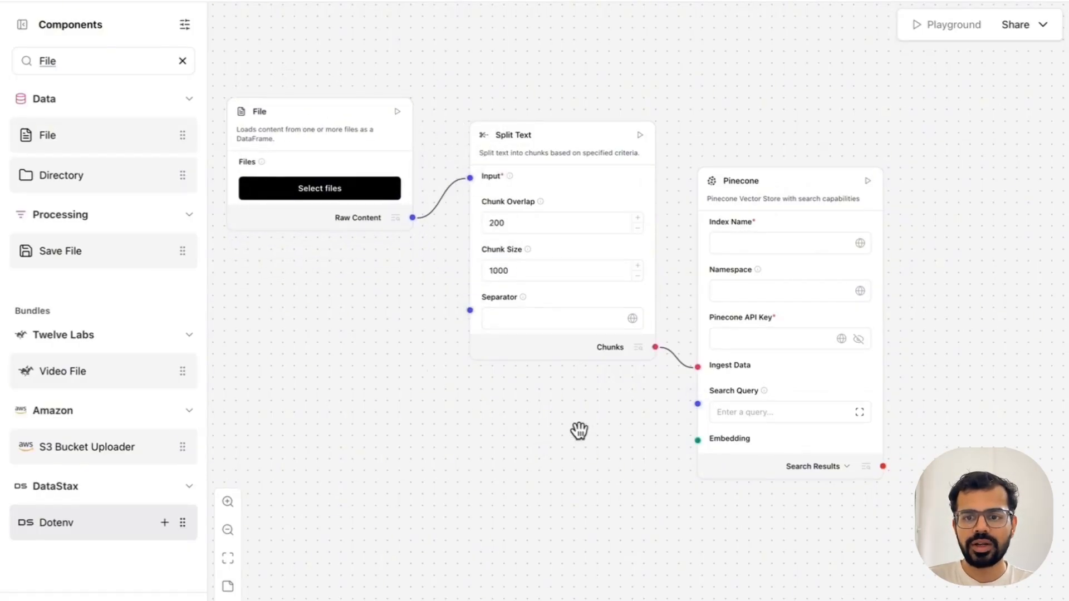
Step: Add an Embedding Model component compatible with Pinecone's Embedding input and place it below Split Text
click(697, 441)
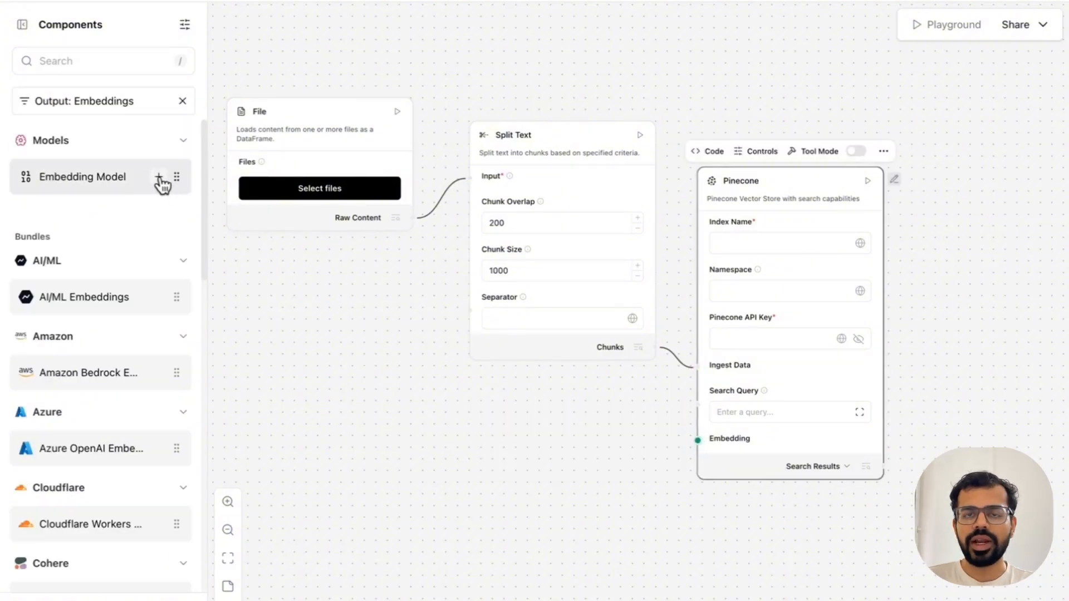
click(160, 180)
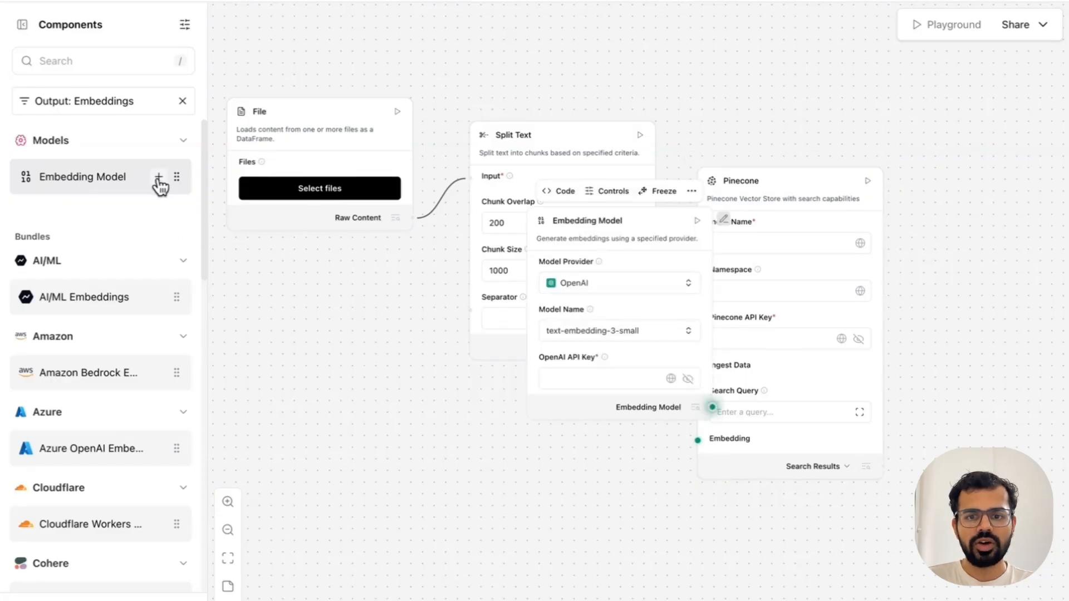
drag(579, 210, 517, 416)
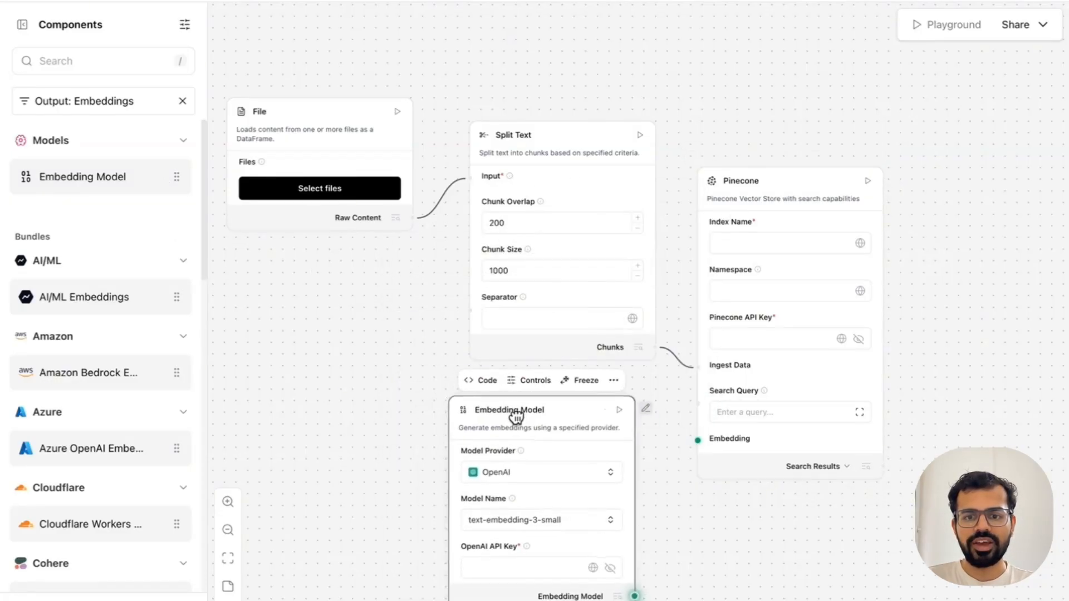
Step: Choose text-embedding-3-small as the embedding model and connect the Embedding Model output to Pinecone's Embedding input
click(571, 516)
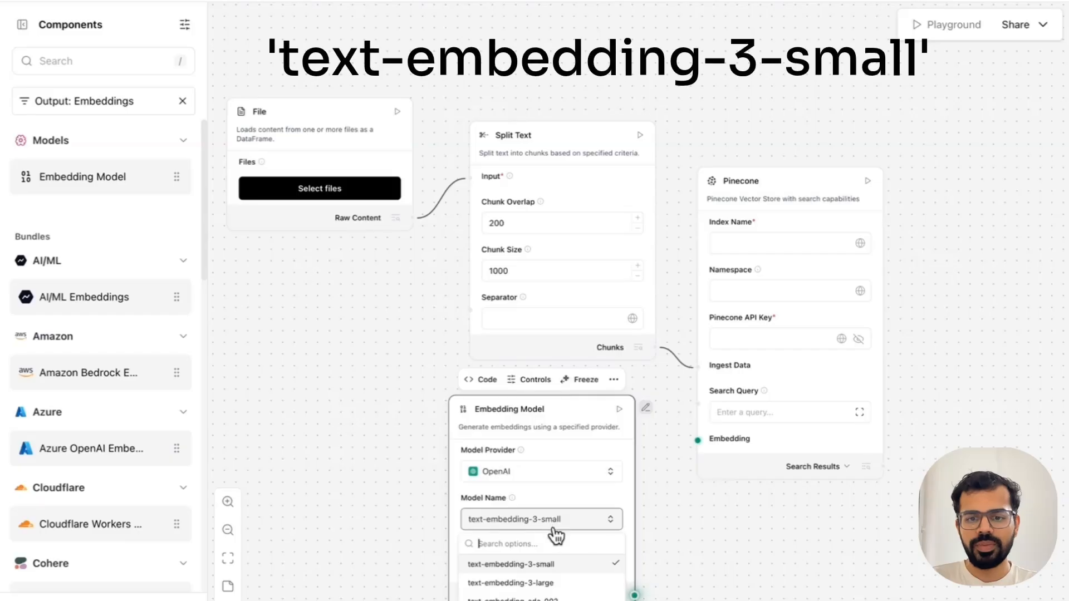
click(566, 565)
drag(635, 595, 697, 440)
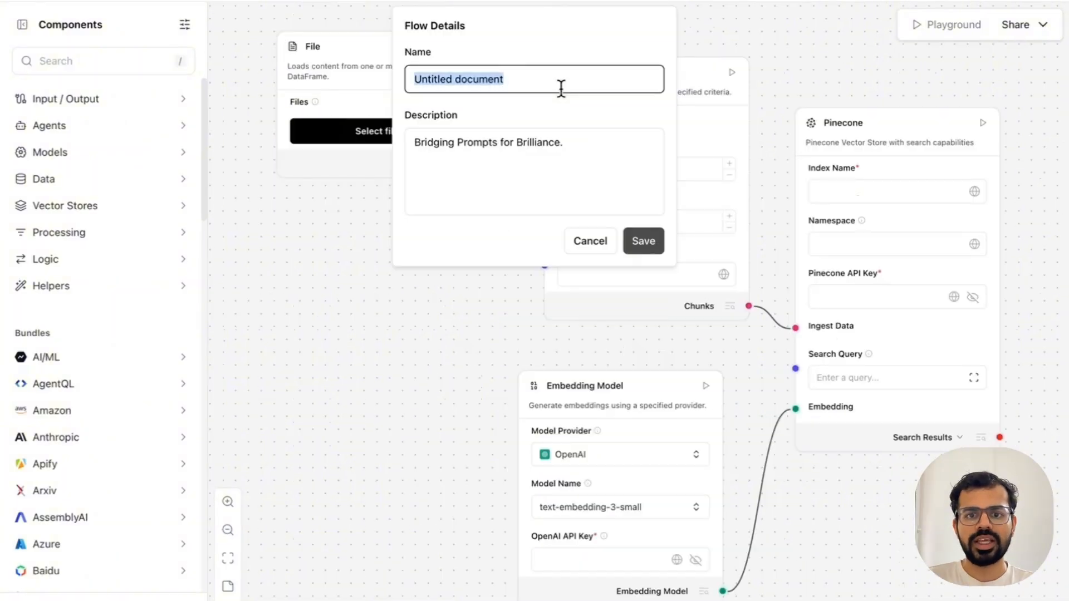
Step: Rename the flow as Ingest Data and save its details
key(BackSpace)
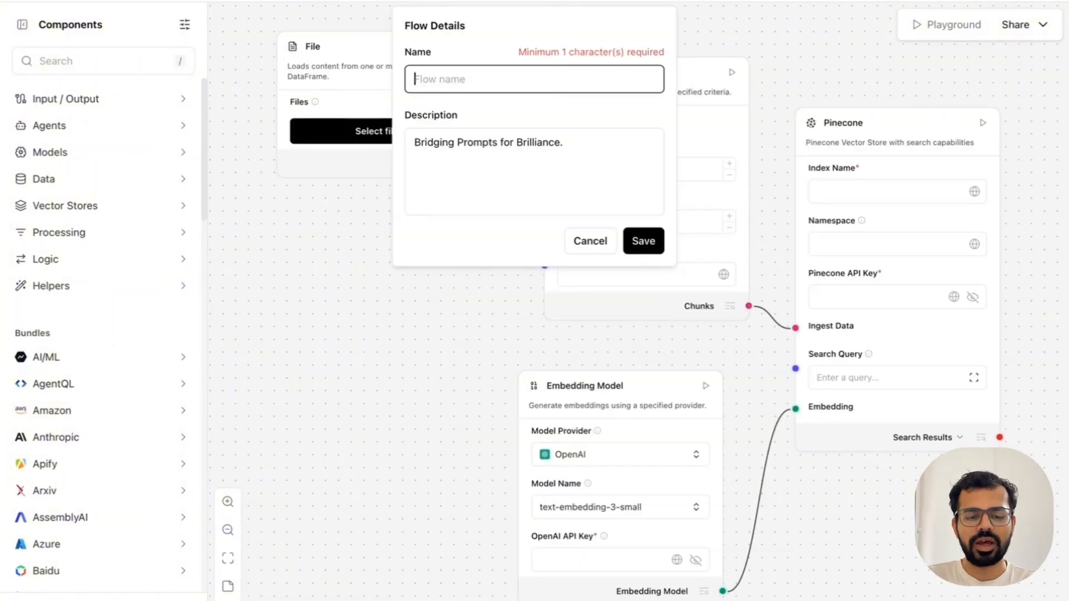
click(413, 94)
text(Ingest Dat)
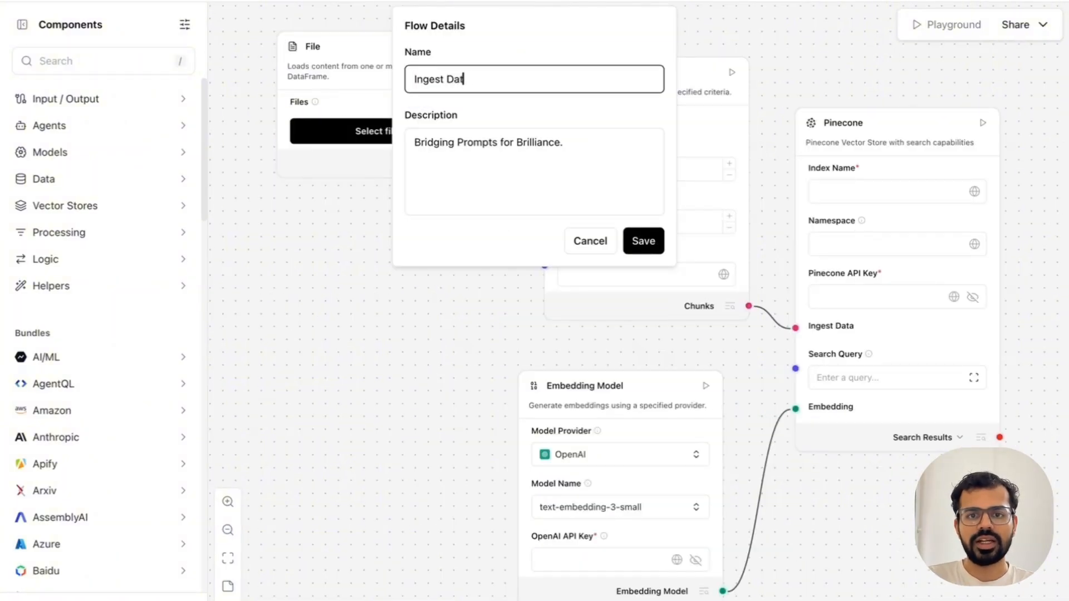
text(a)
click(645, 244)
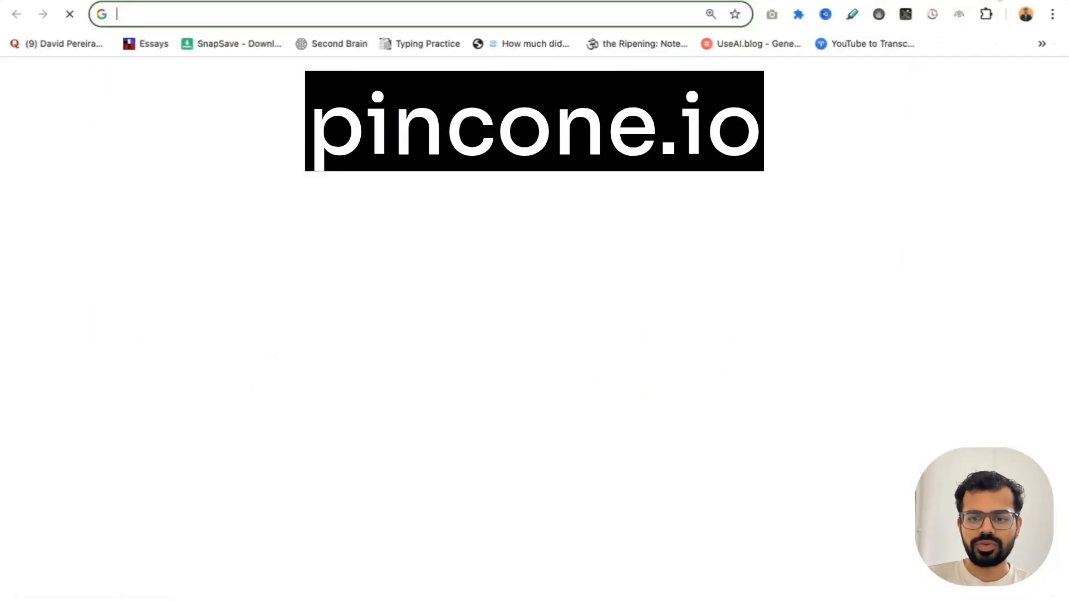
Step: Open the Pinecone website in the browser and log in to its console
text(pince)
key(BackSpace)
key(BackSpace)
text(econe)
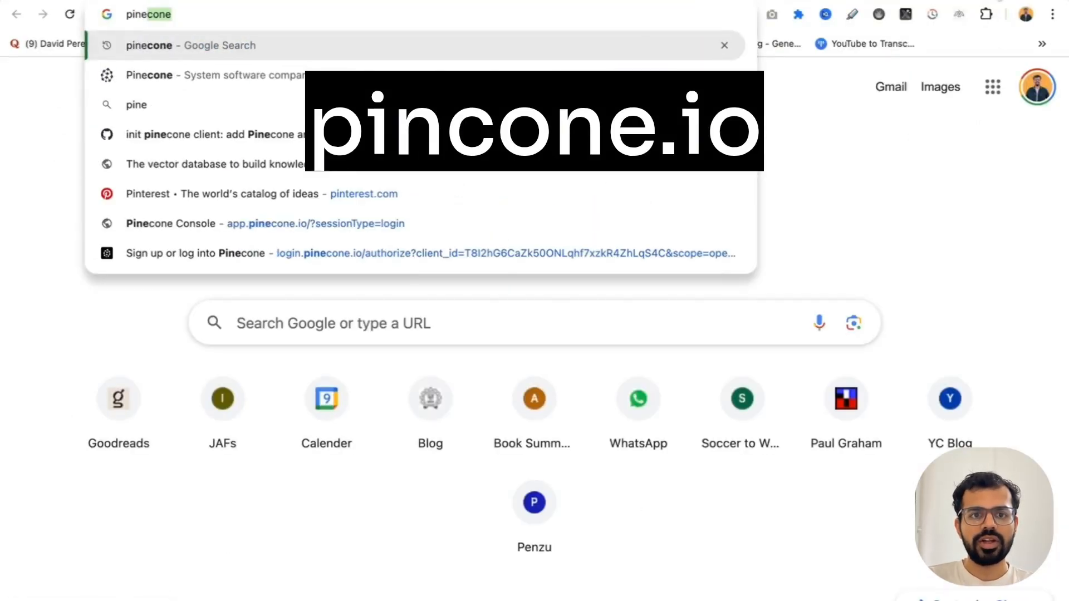
key(Return)
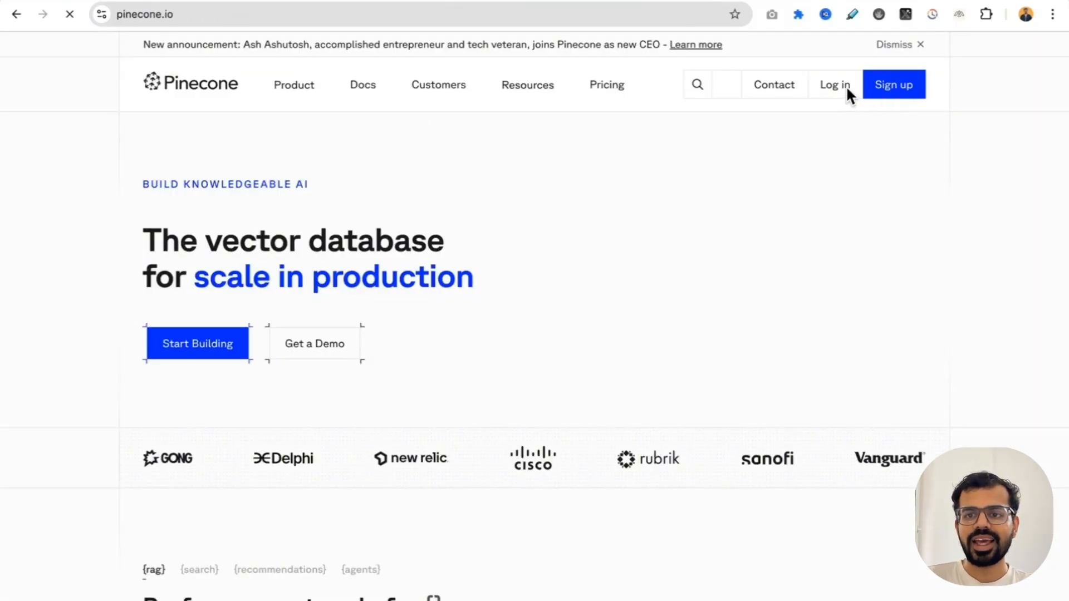
click(826, 87)
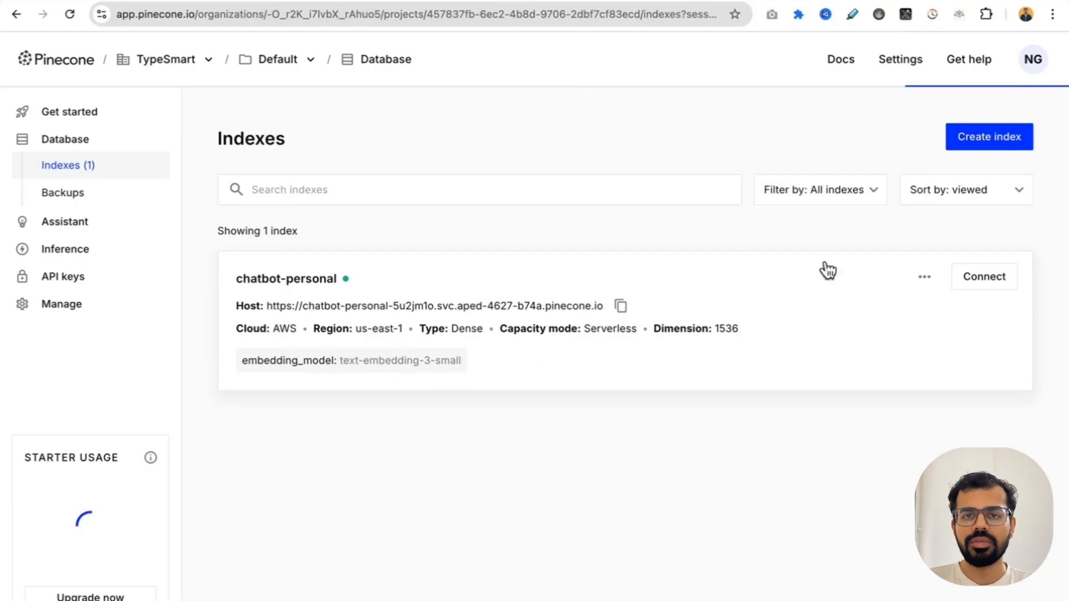
Step: Start creating a new Pinecone index and name it chatbot-personal-live
click(1013, 143)
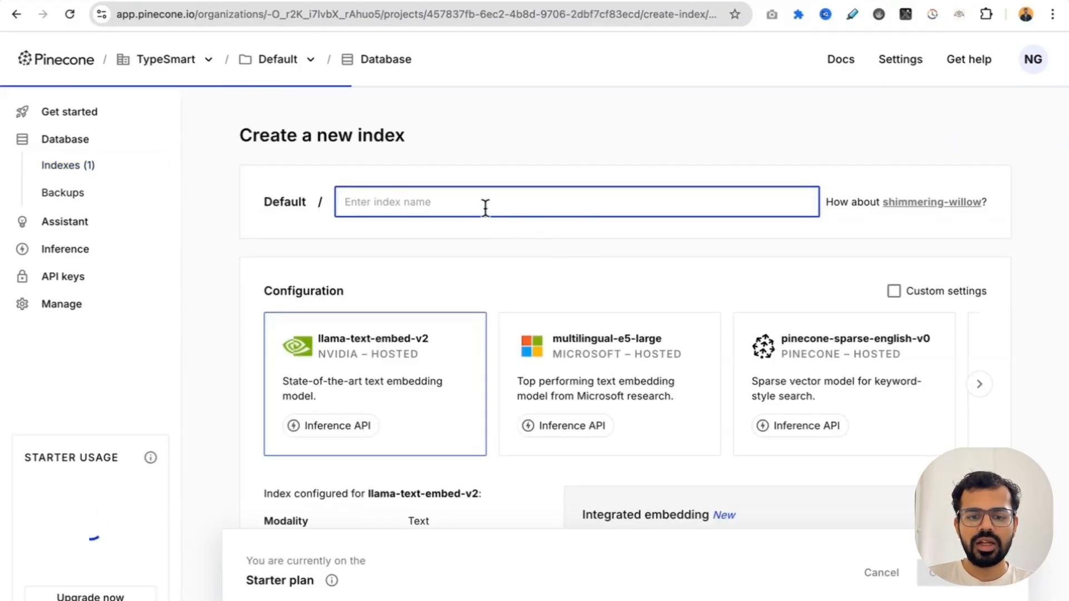
text(create-)
key(BackSpace)
key(BackSpace)
key(BackSpace)
key(BackSpace)
key(BackSpace)
key(BackSpace)
text(hatb)
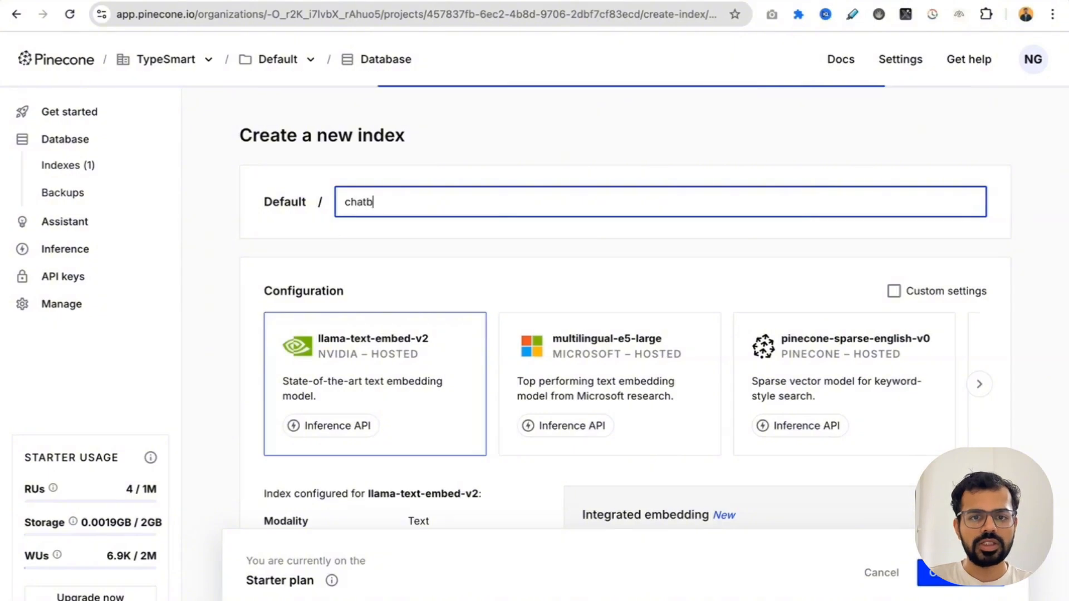
text(ot-person)
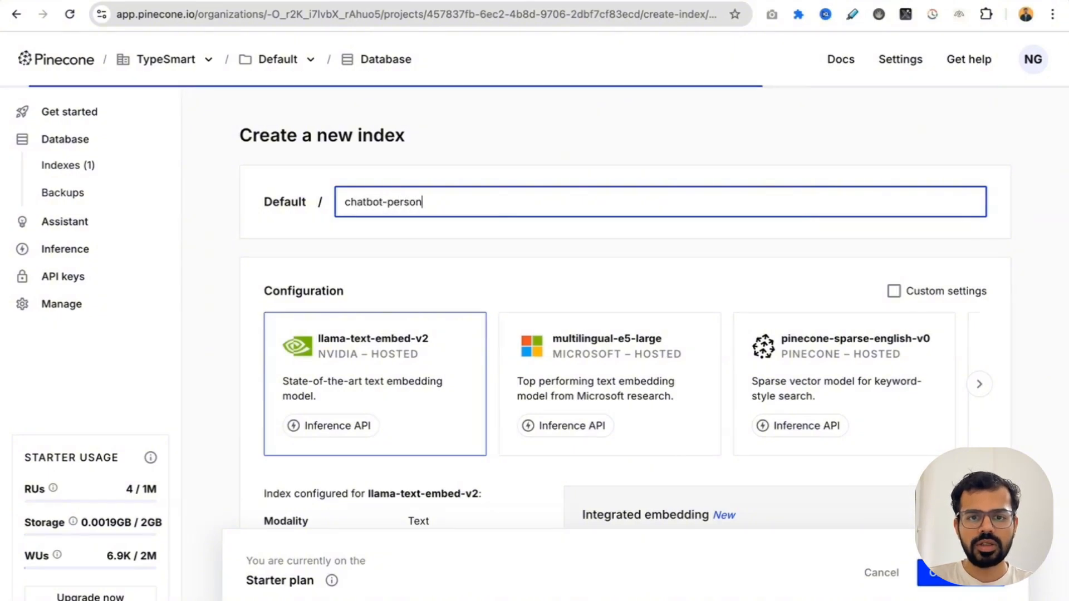
text(al-live)
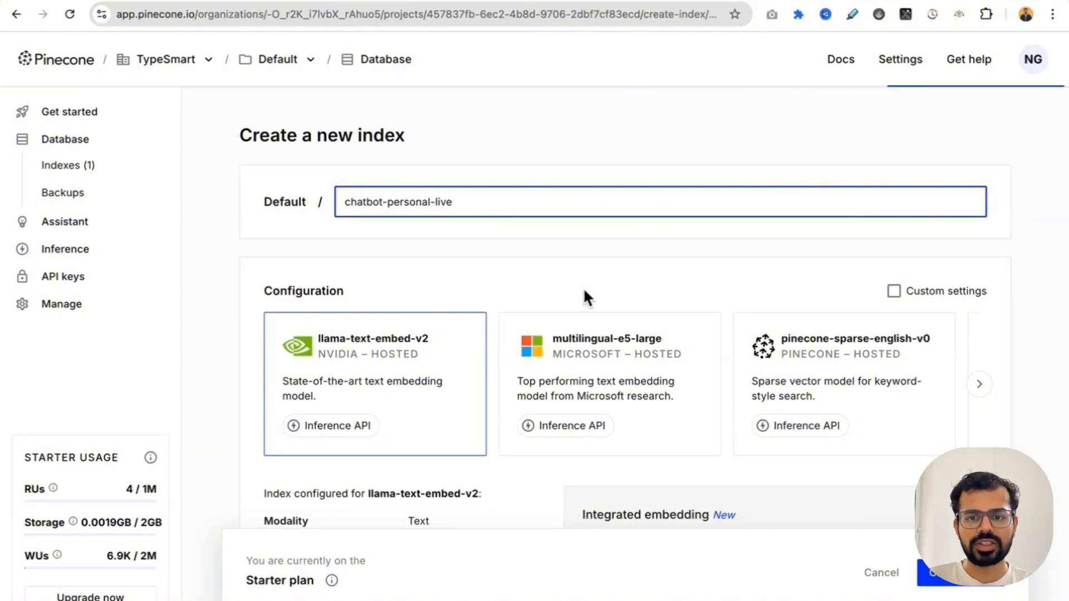
Step: Configure the new index for OpenAI's text-embedding-3-small embedding model
scroll(584, 296, down, 1)
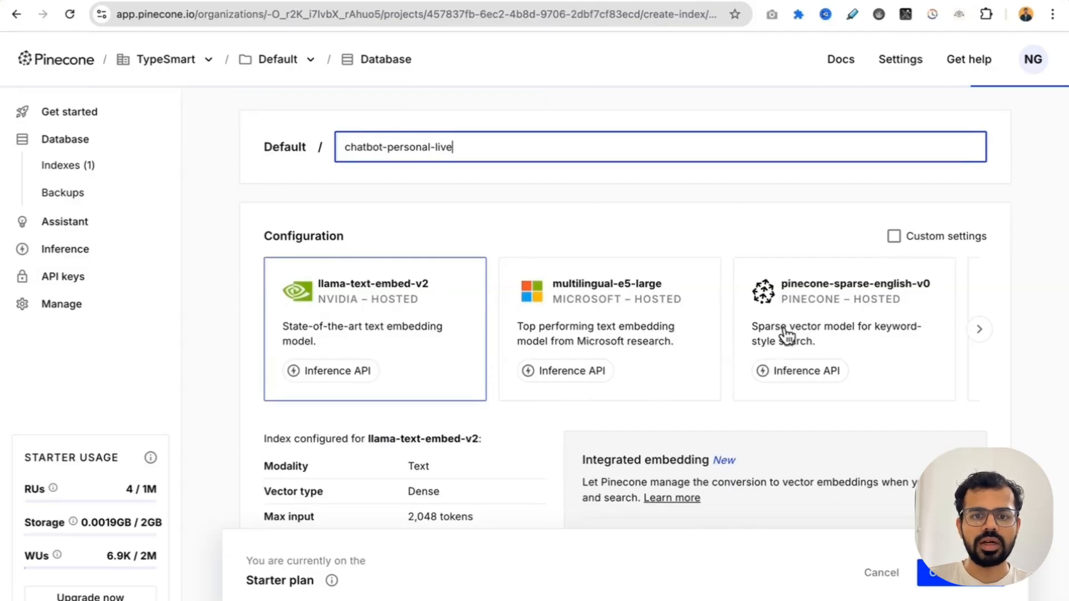
click(980, 334)
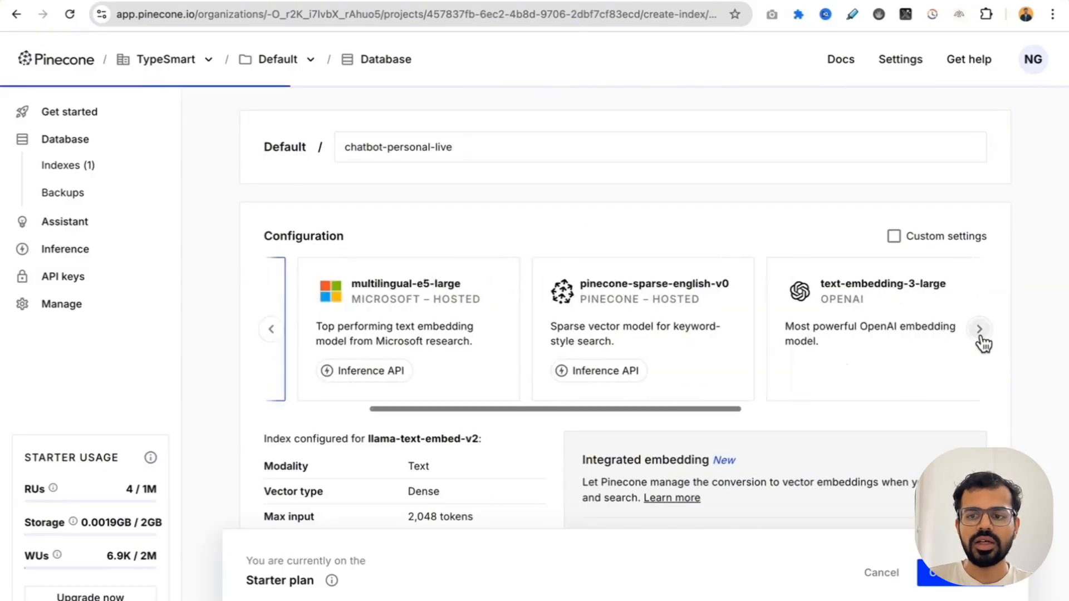
click(981, 334)
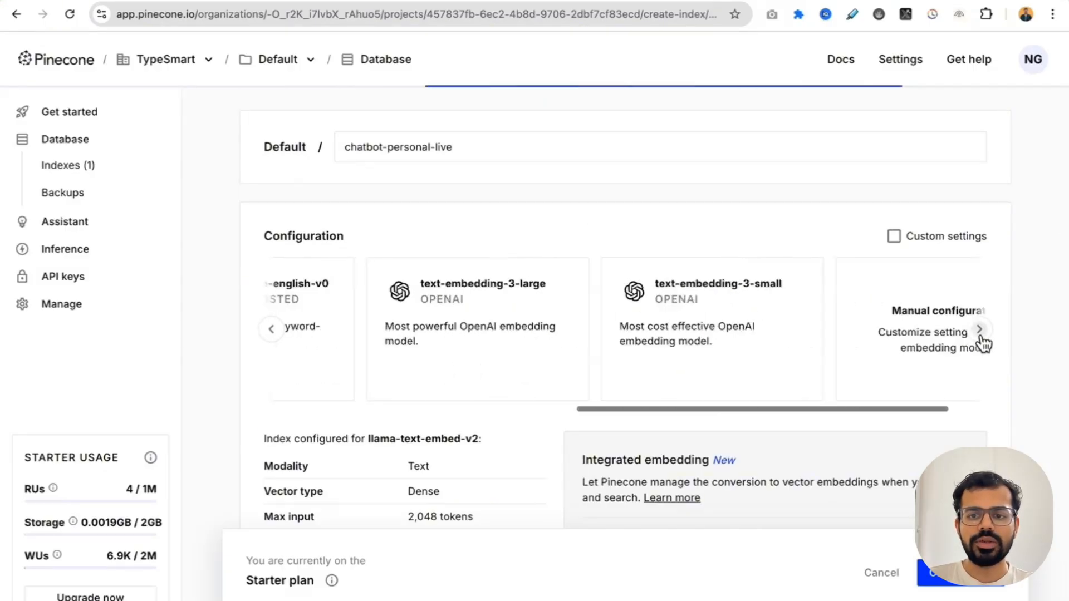
click(624, 321)
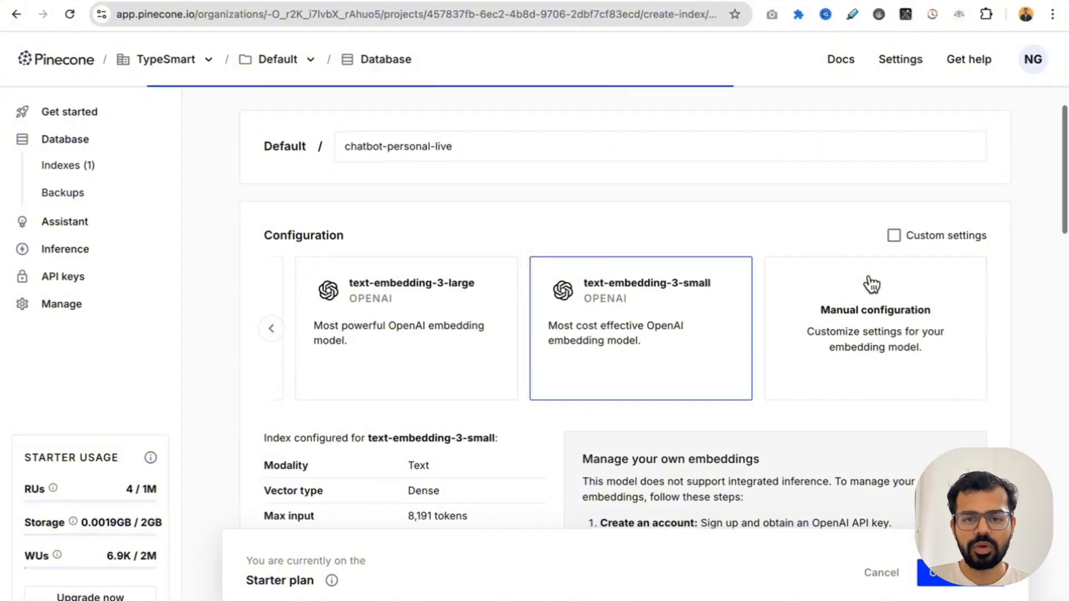
Step: Set the index dimension to 1536 and create the index on AWS in the Virginia us-east-1 region
scroll(870, 282, down, 5)
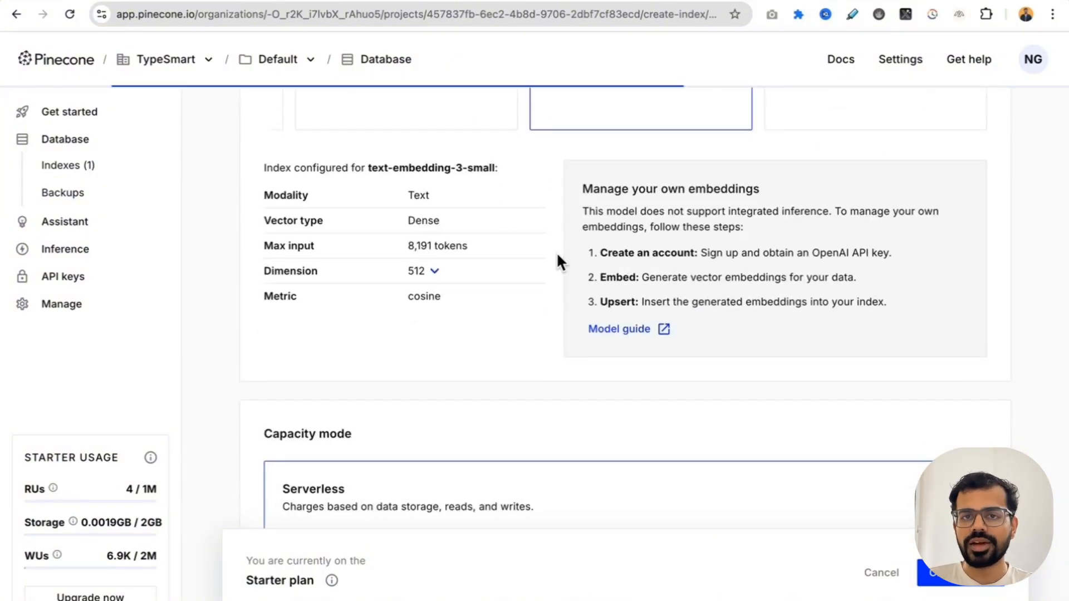
click(436, 276)
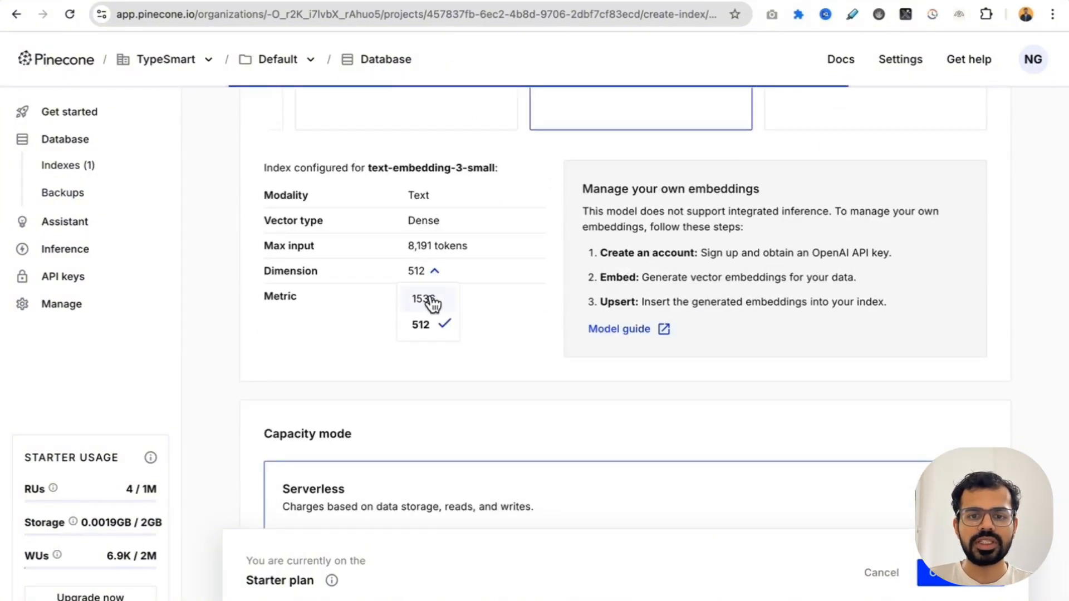
click(429, 299)
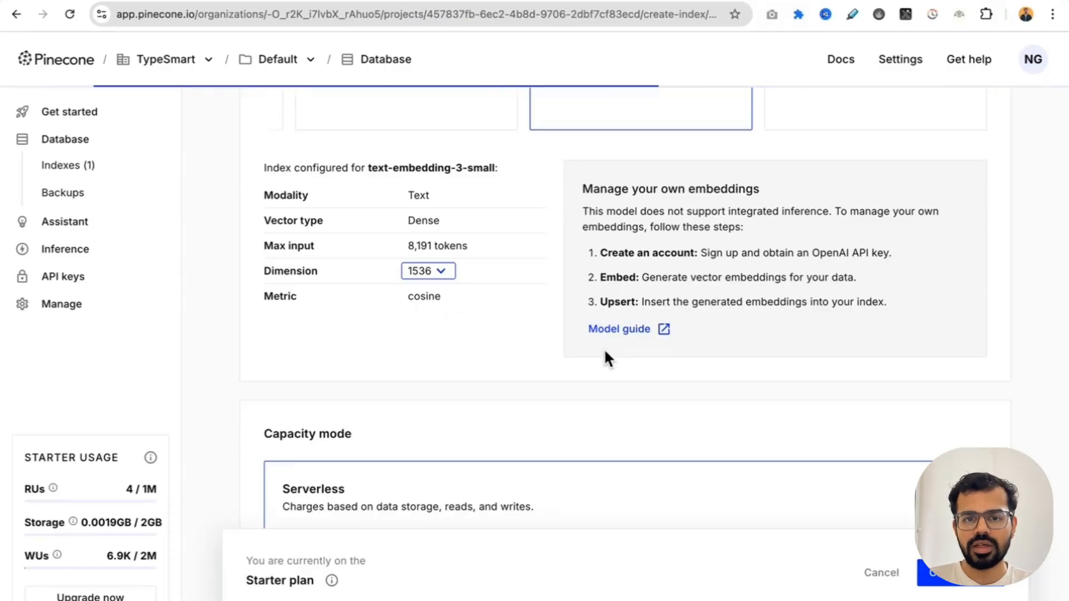
scroll(604, 356, down, 7)
scroll(533, 414, down, 1)
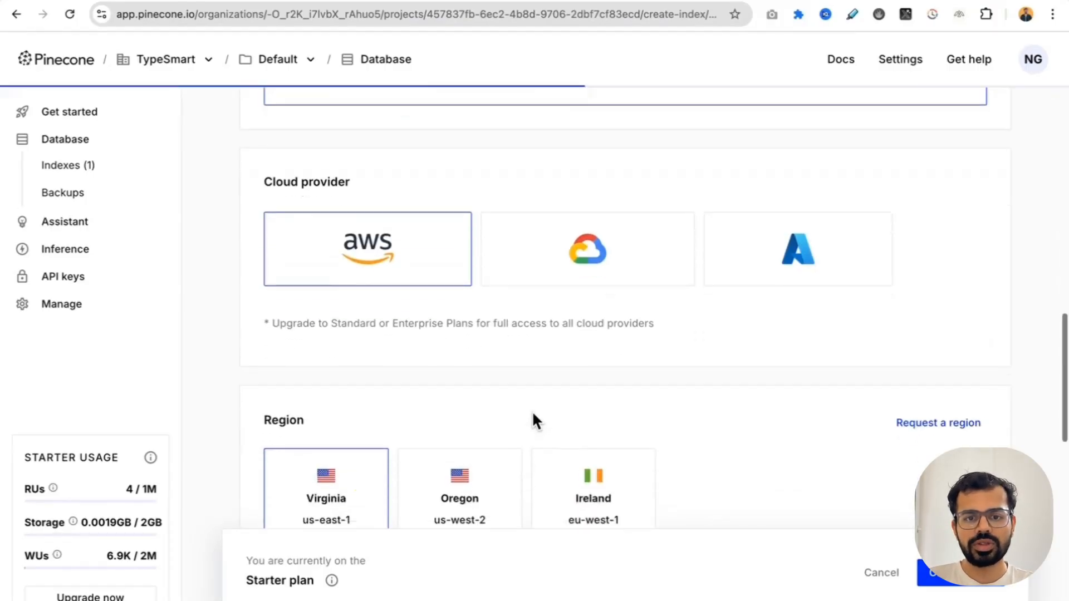
scroll(545, 323, down, 4)
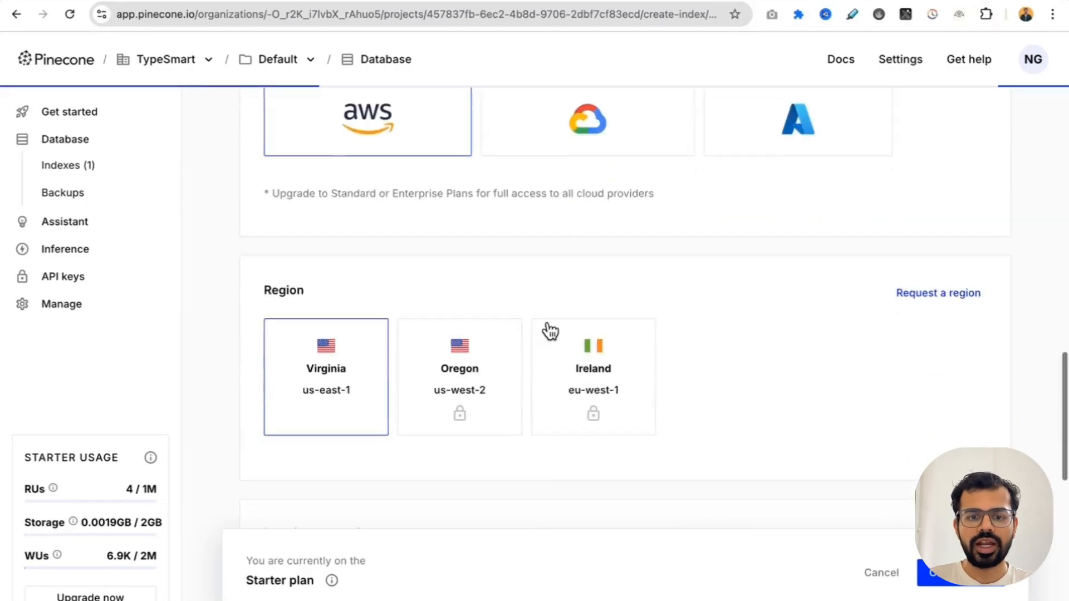
scroll(428, 300, down, 1)
scroll(428, 303, up, 10)
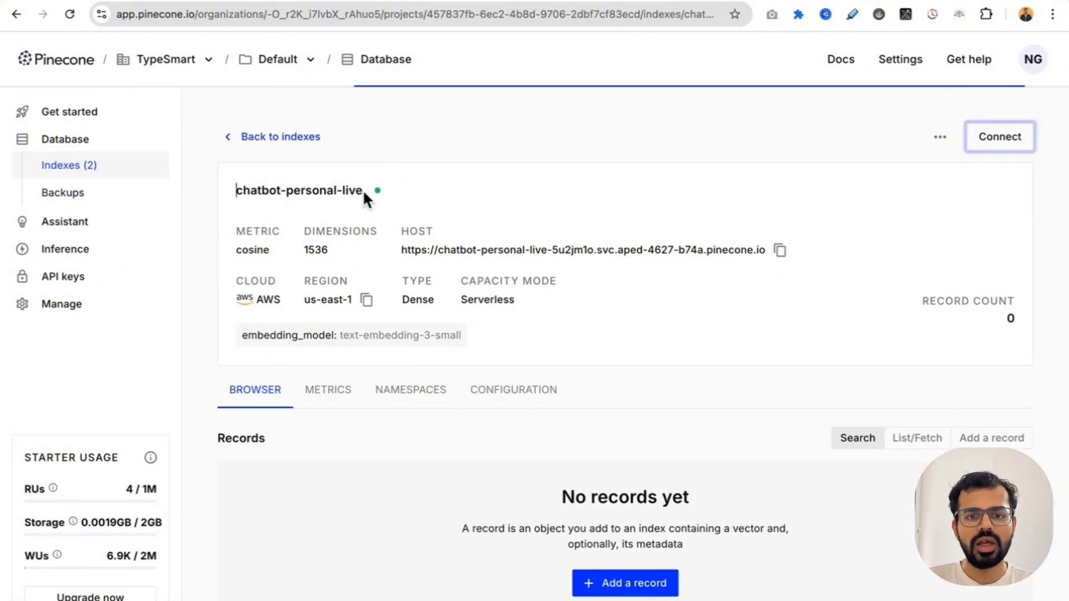
Step: Copy the index name chatbot-personal-live from Pinecone and enter it as the Index Name of the Pinecone component in Langflow
drag(362, 190, 230, 187)
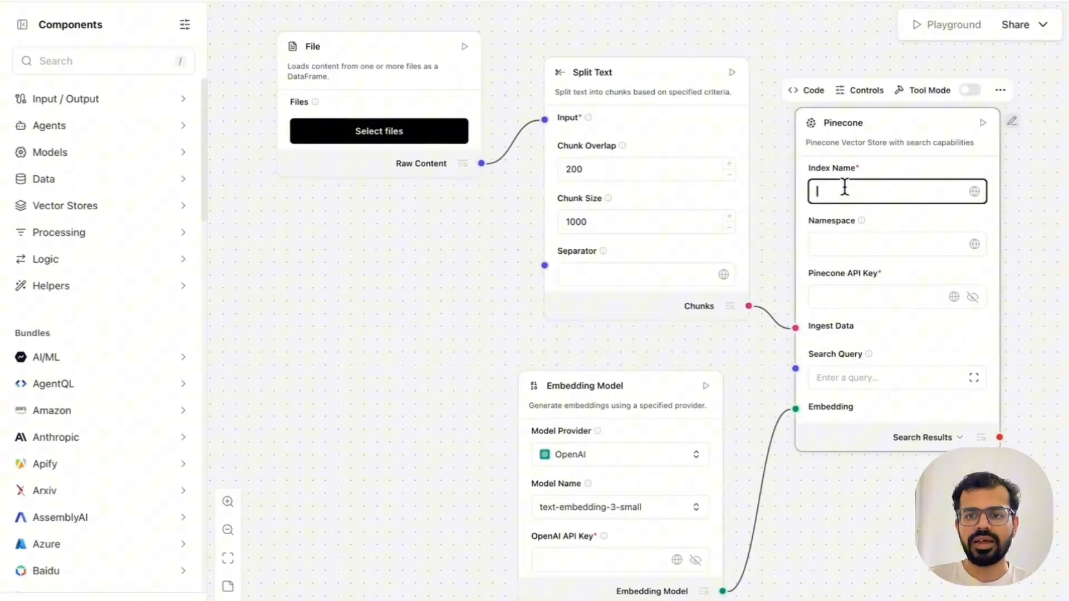
text(chatbot-personal-live)
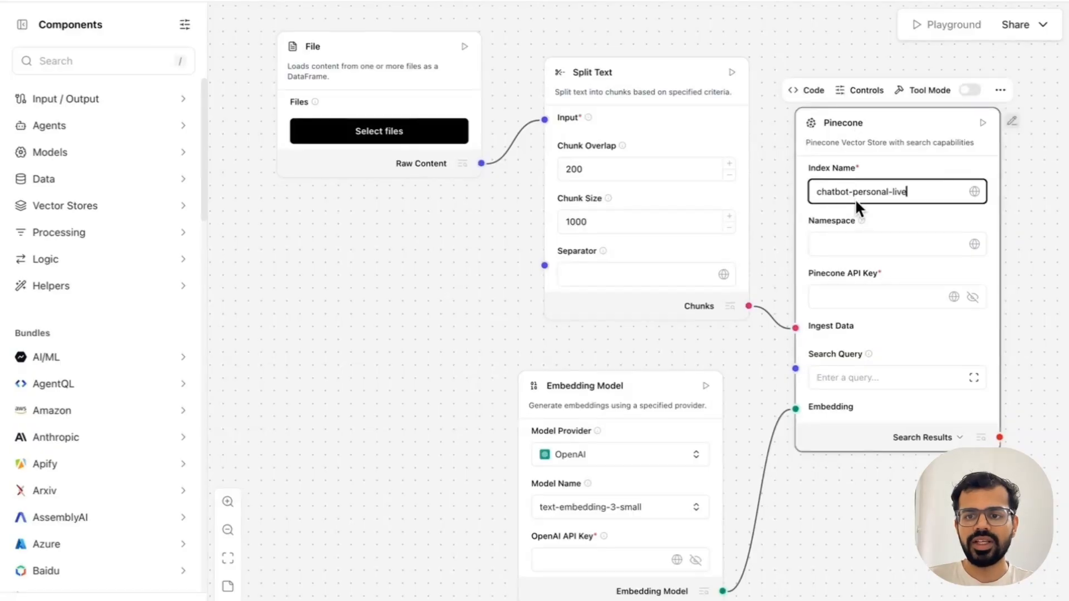
click(1017, 244)
Step: Return to the Pinecone console, open the project's API keys and start creating a key for the component's Pinecone API Key field
click(880, 300)
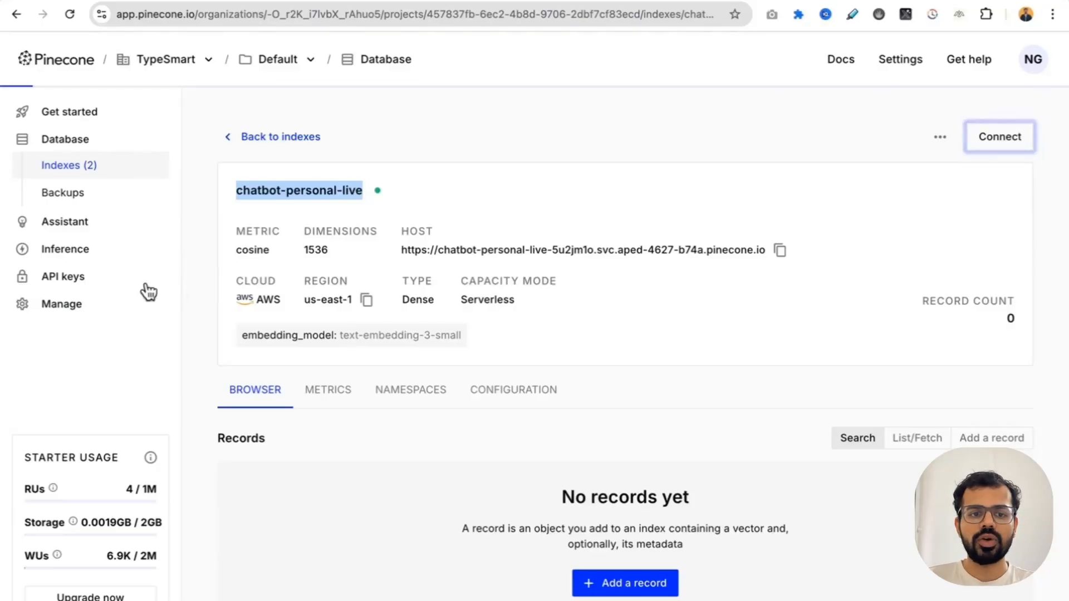
click(86, 278)
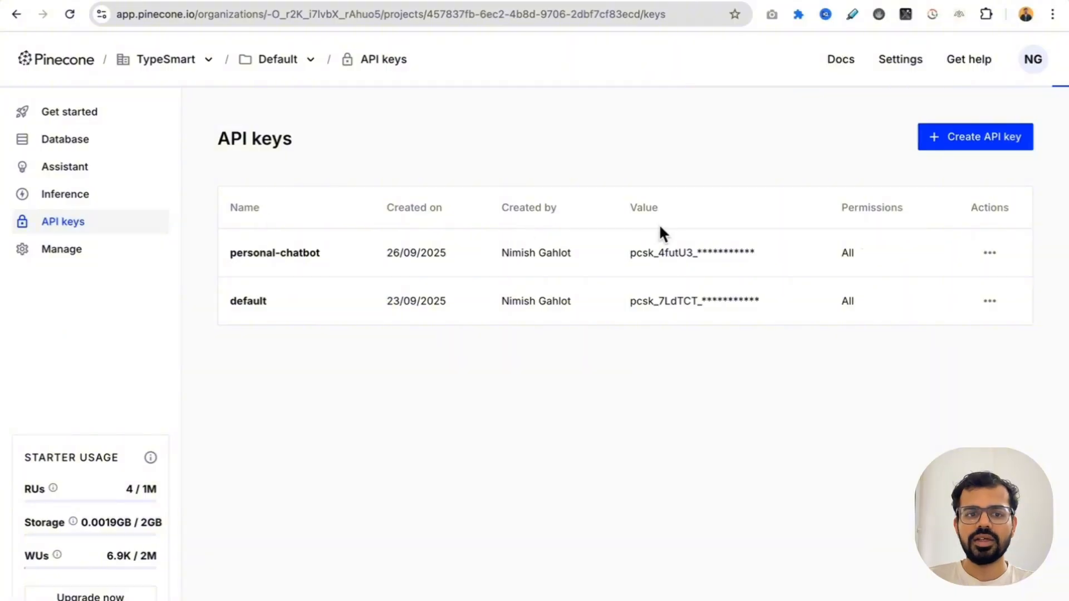
click(984, 147)
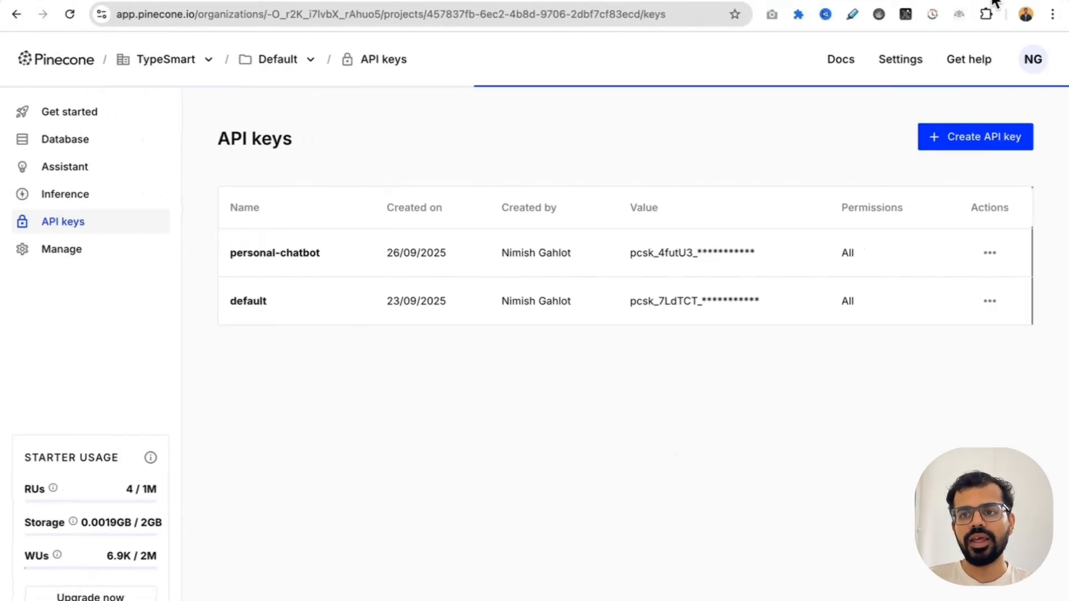
Step: Open platform.openai.com in a new browser tab to obtain the OpenAI API key
key(super+t)
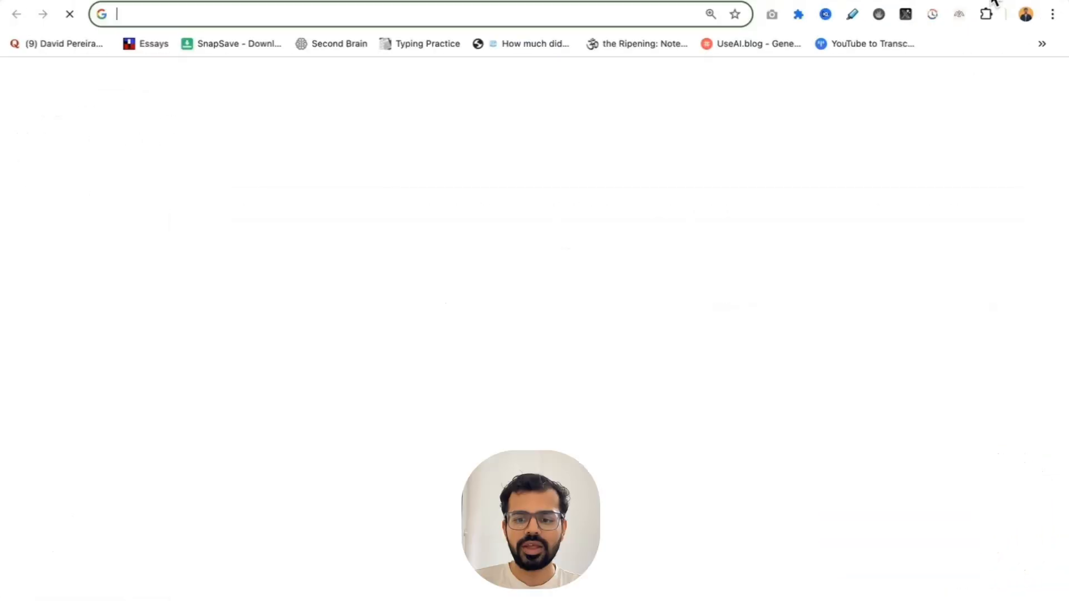
text(openai)
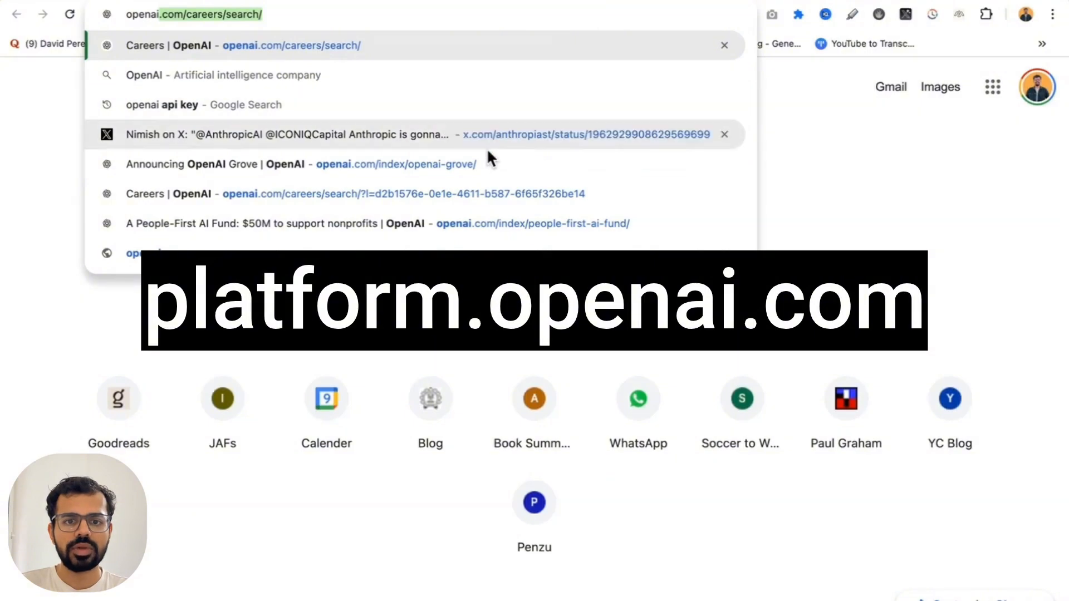
key(BackSpace)
key(BackSpace)
key(BackSpace)
key(BackSpace)
key(BackSpace)
key(BackSpace)
key(BackSpace)
text(platform.openai.com)
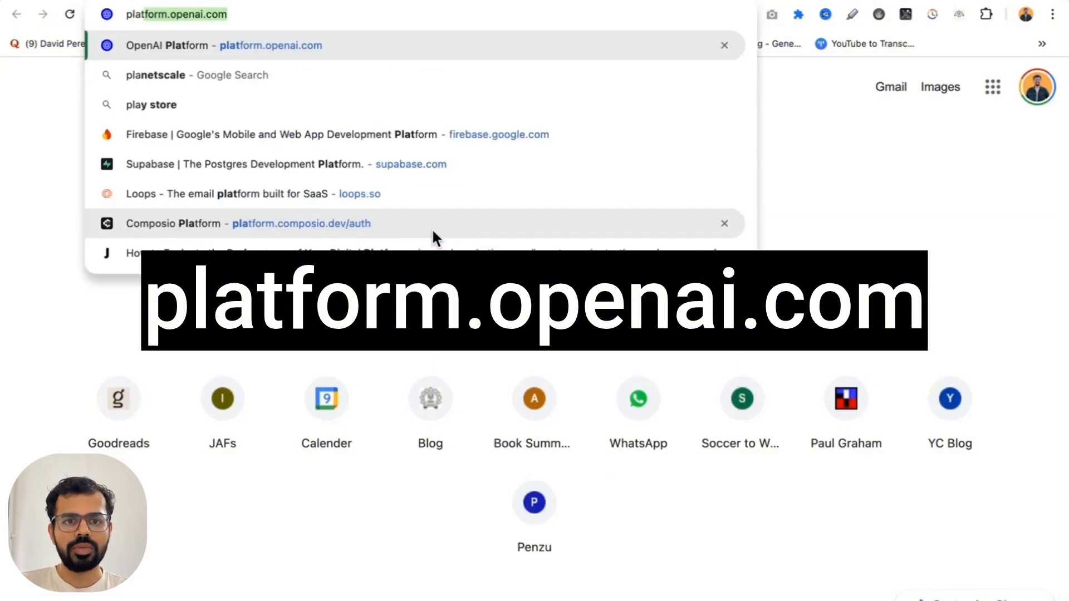
key(Return)
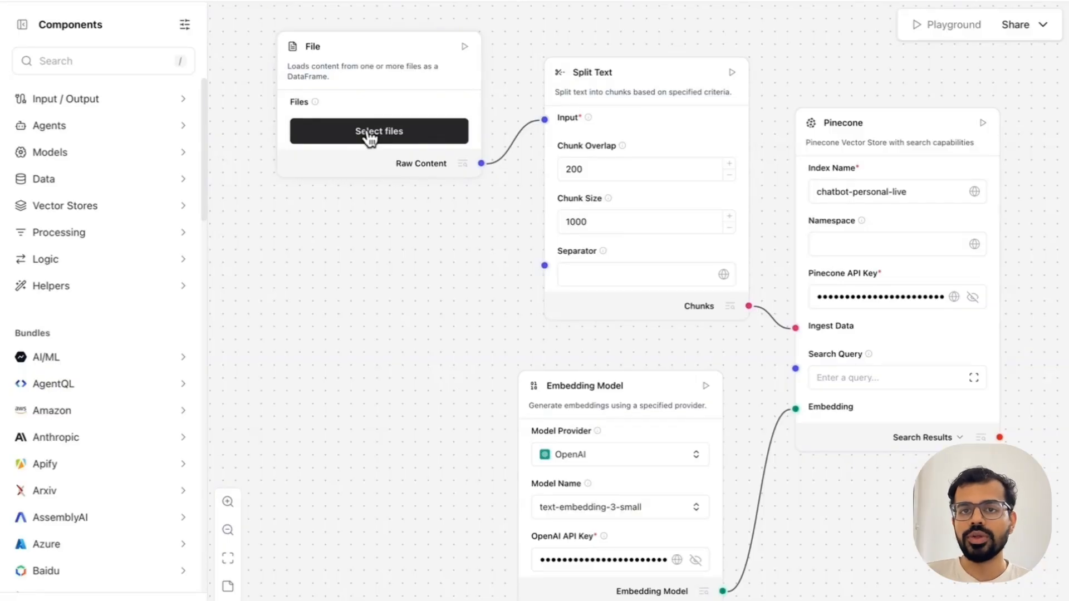
Step: Upload iLoveMerge.txt from the Downloads folder for the File component in Langflow
click(369, 139)
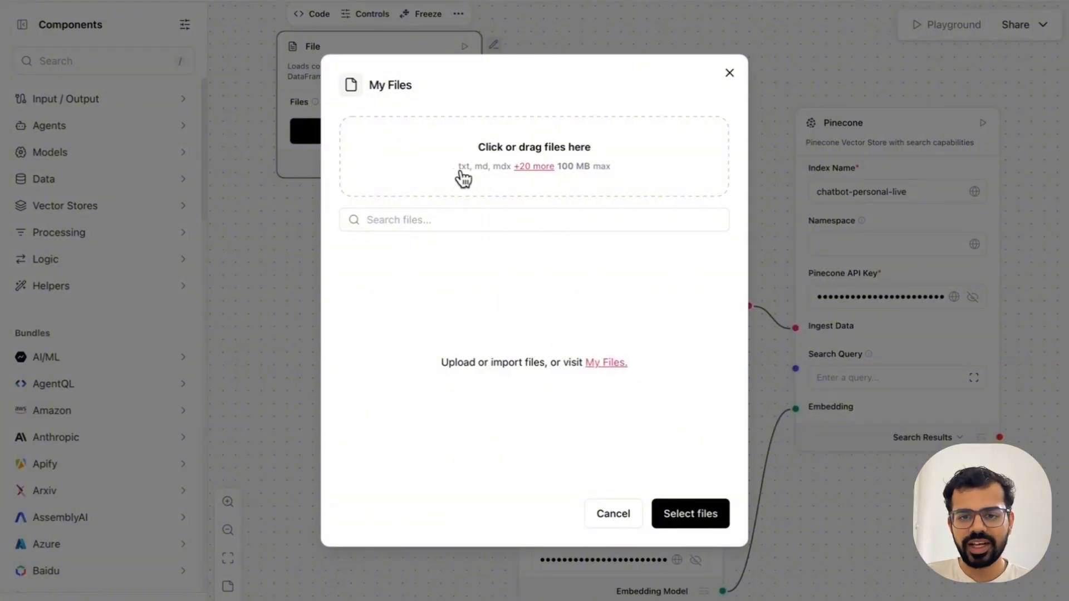
click(696, 515)
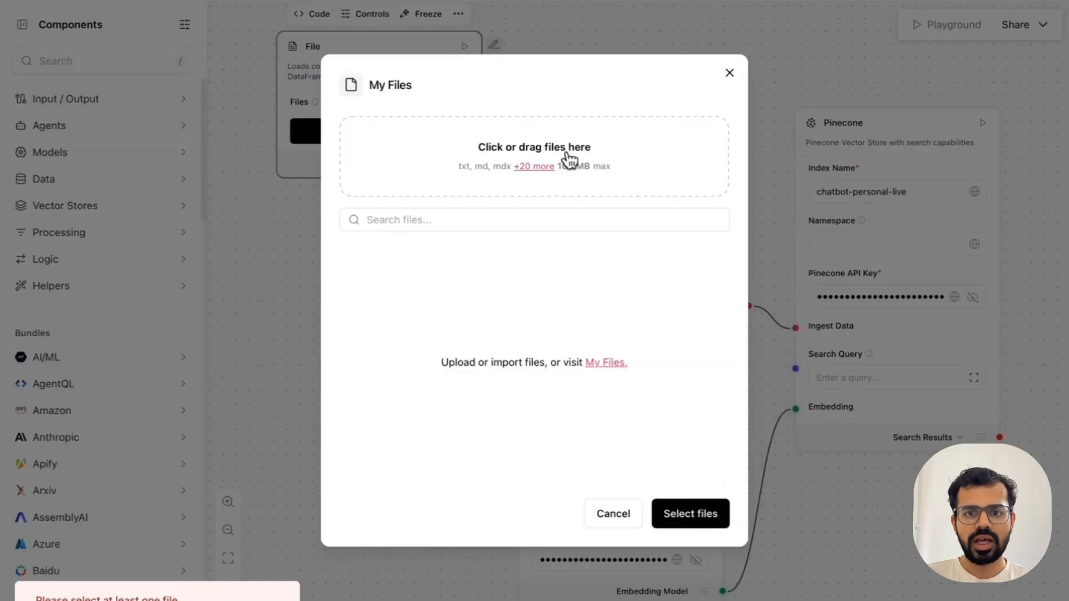
click(535, 144)
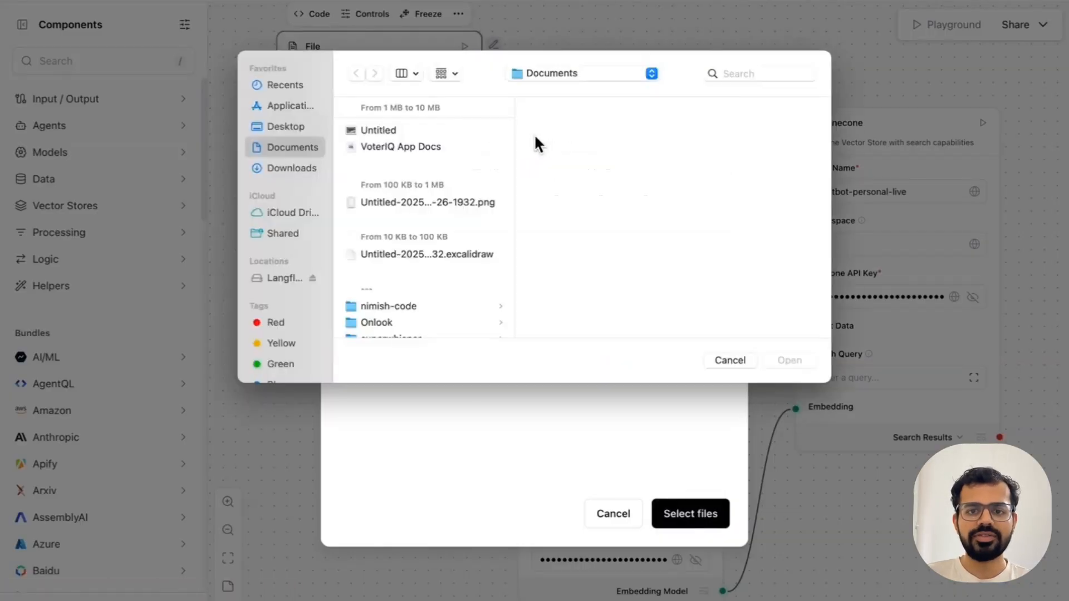
click(275, 168)
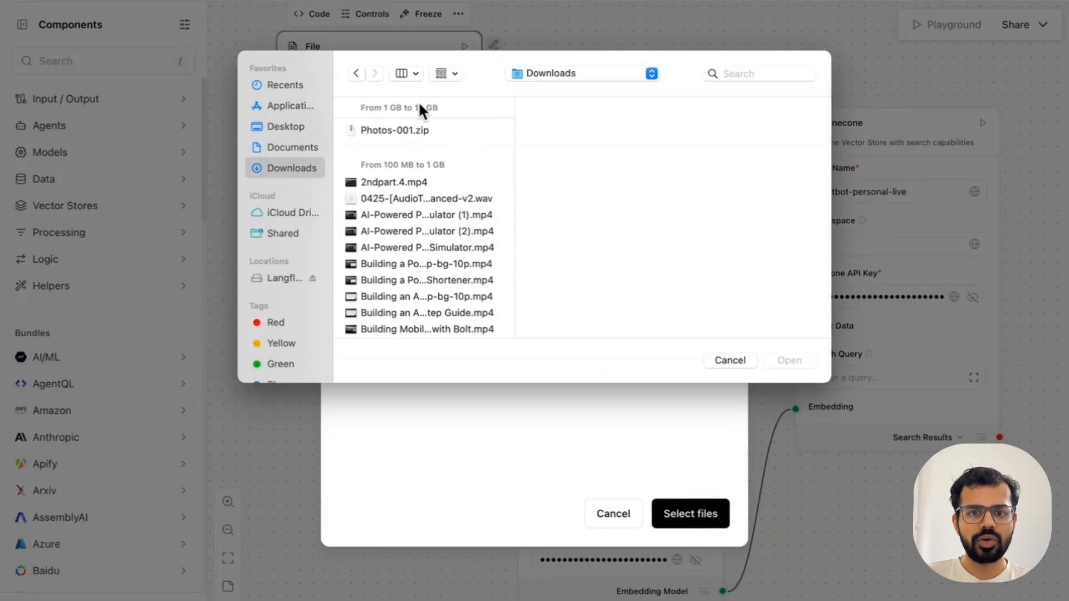
click(453, 73)
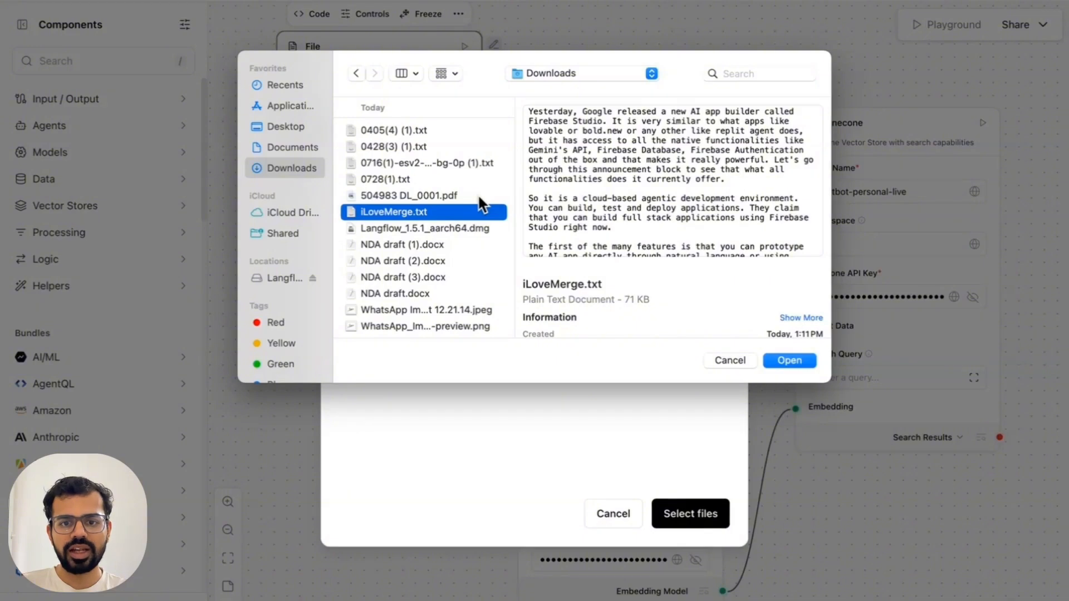
scroll(478, 245, down, 2)
scroll(478, 256, up, 2)
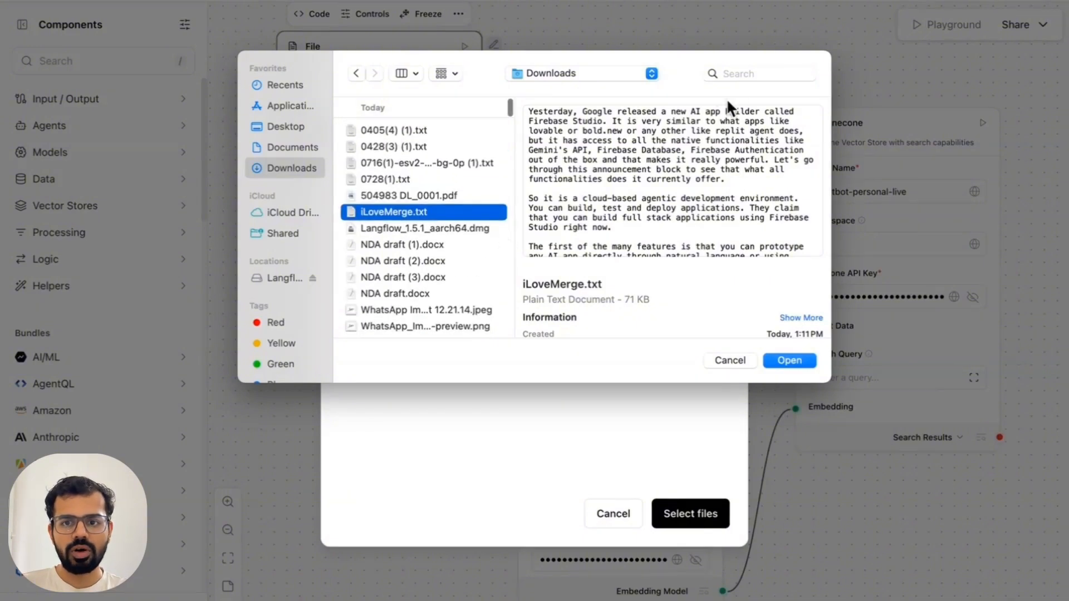
click(801, 363)
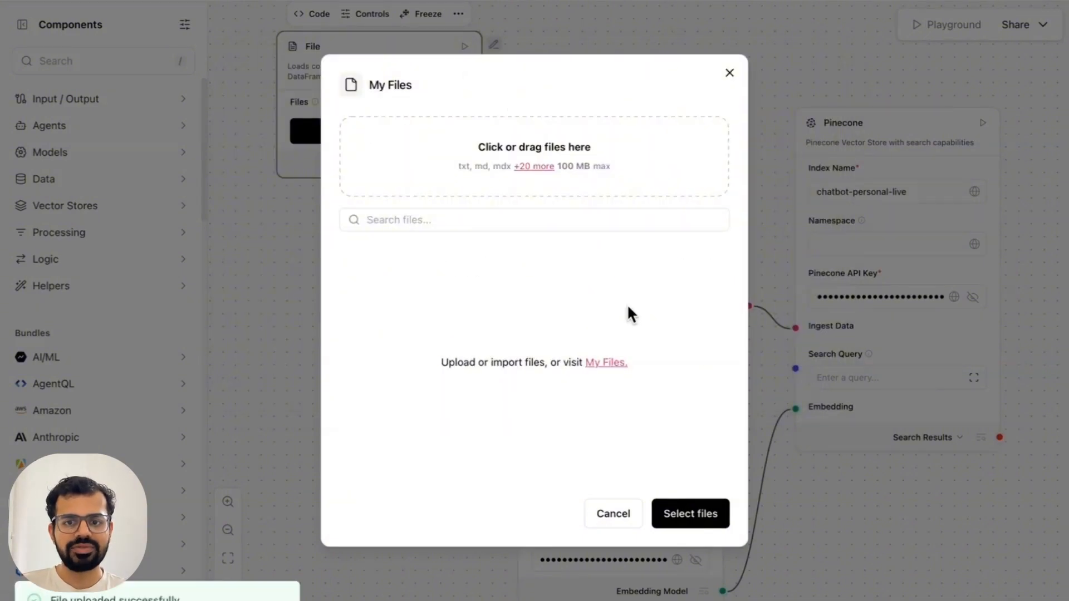
Step: Upload the account_analytics_content file as well and attach it together with iLoveMerge.txt to the File component
click(466, 166)
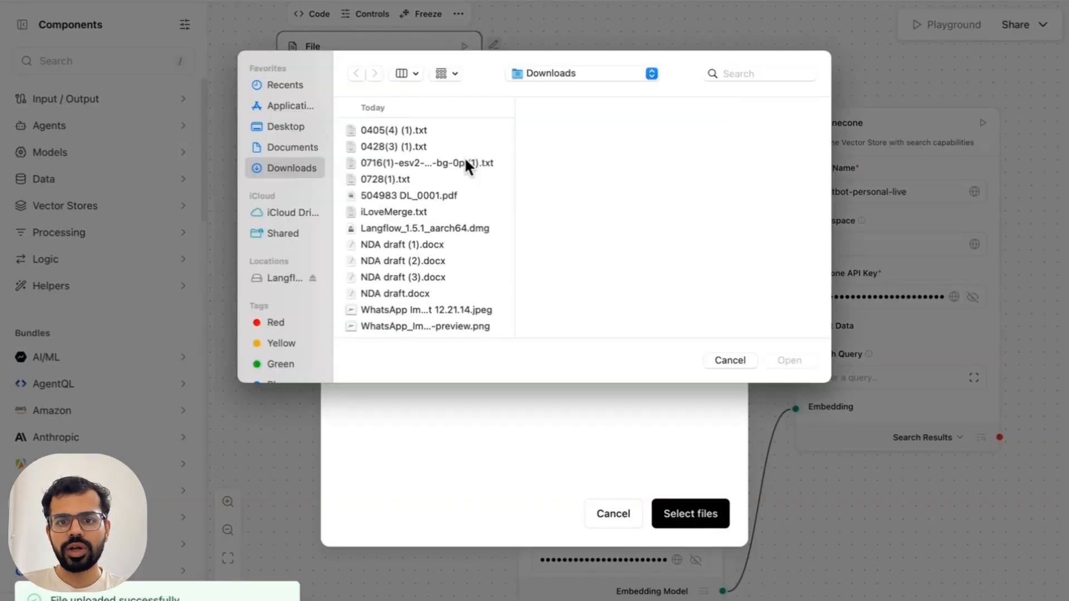
click(738, 69)
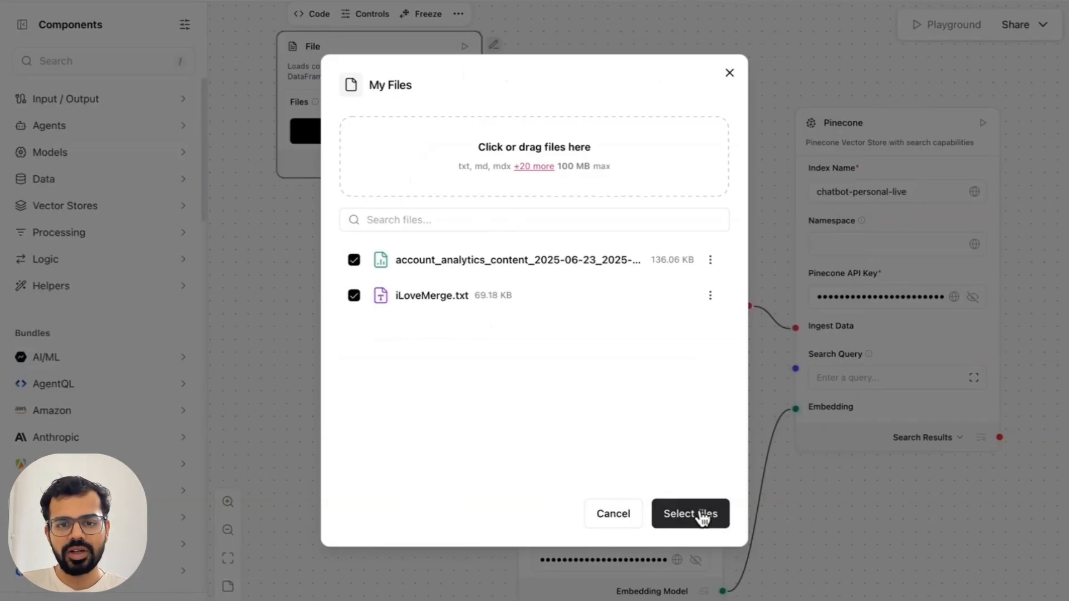
click(703, 517)
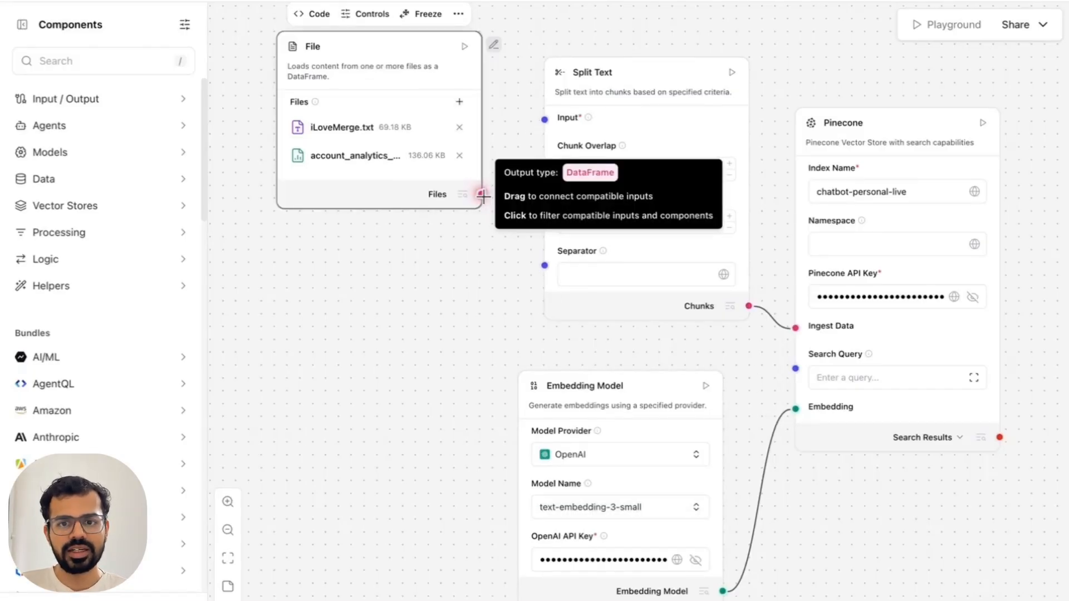
Step: Connect the File component's Files output to Split Text's Input and move the Chat Input component slightly upward
drag(482, 196, 543, 121)
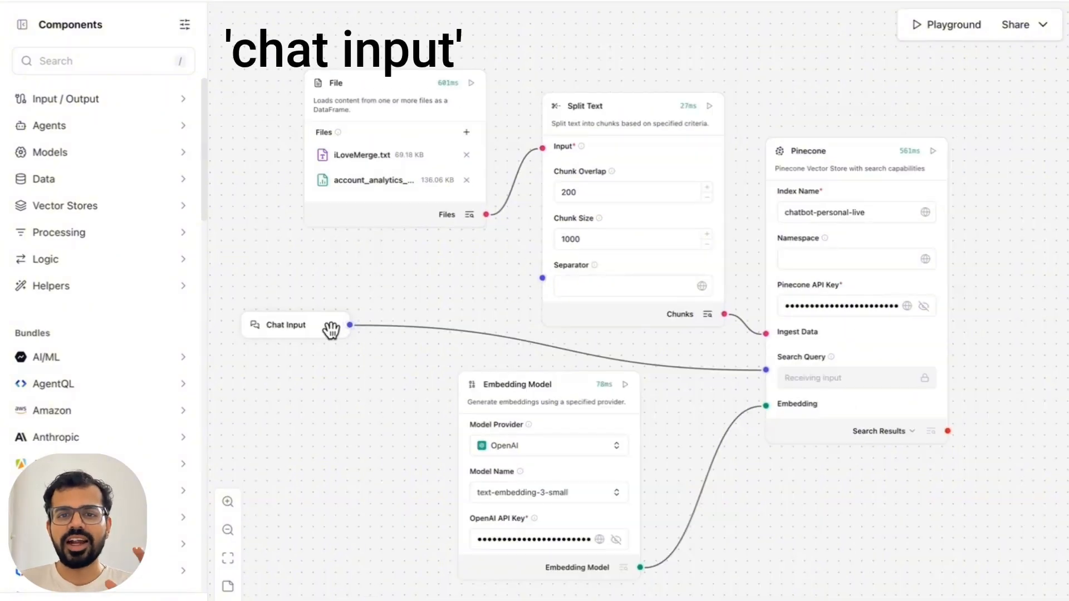
drag(329, 329, 317, 318)
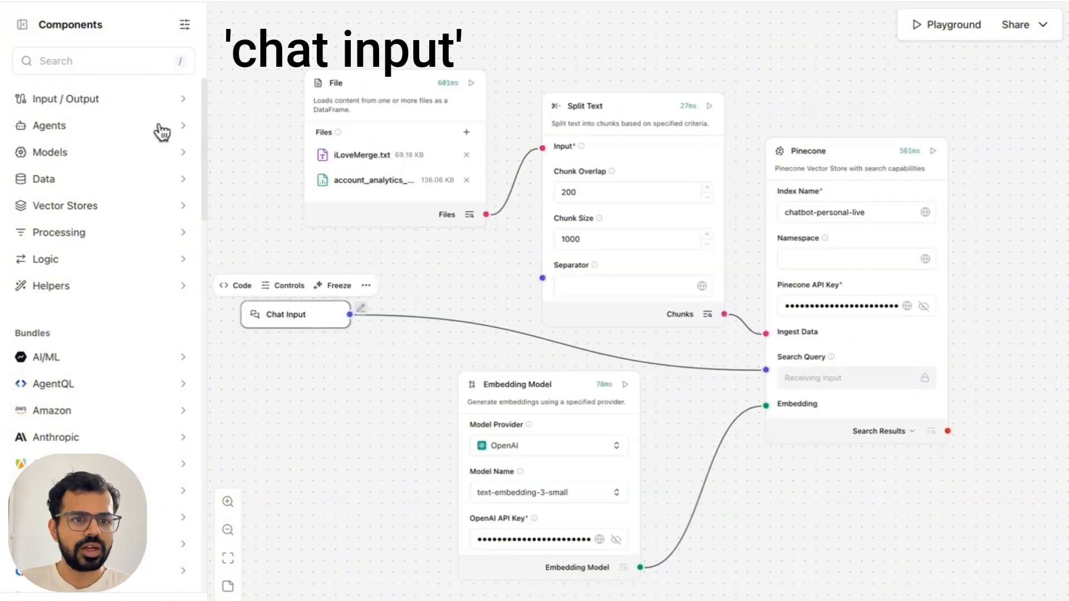
Step: Run the flow in the Playground by sending the message "CAN YOu tell me my name", then close the chat
click(90, 57)
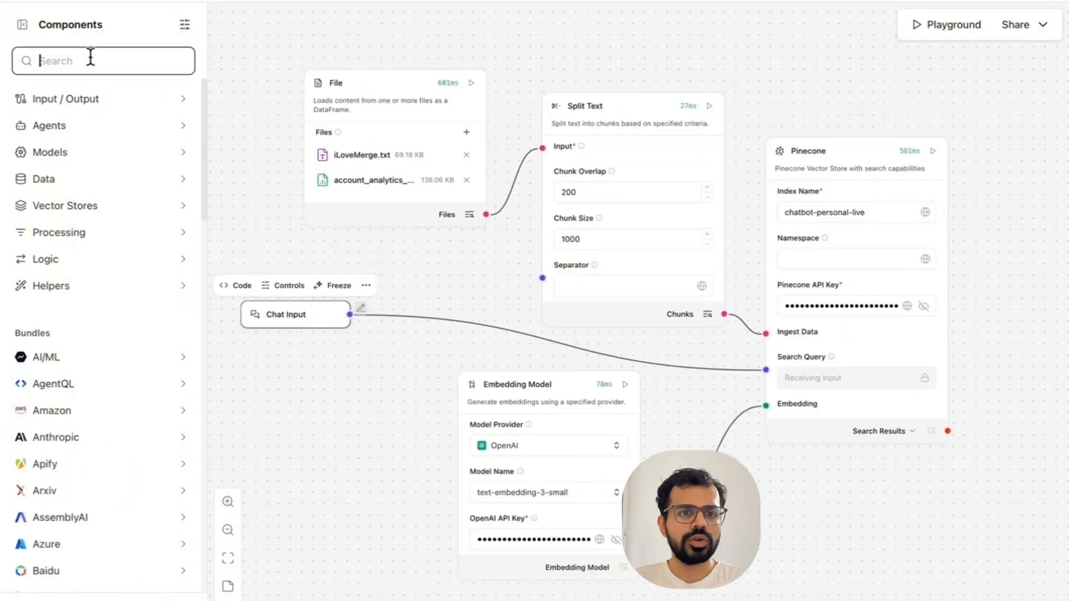
click(444, 284)
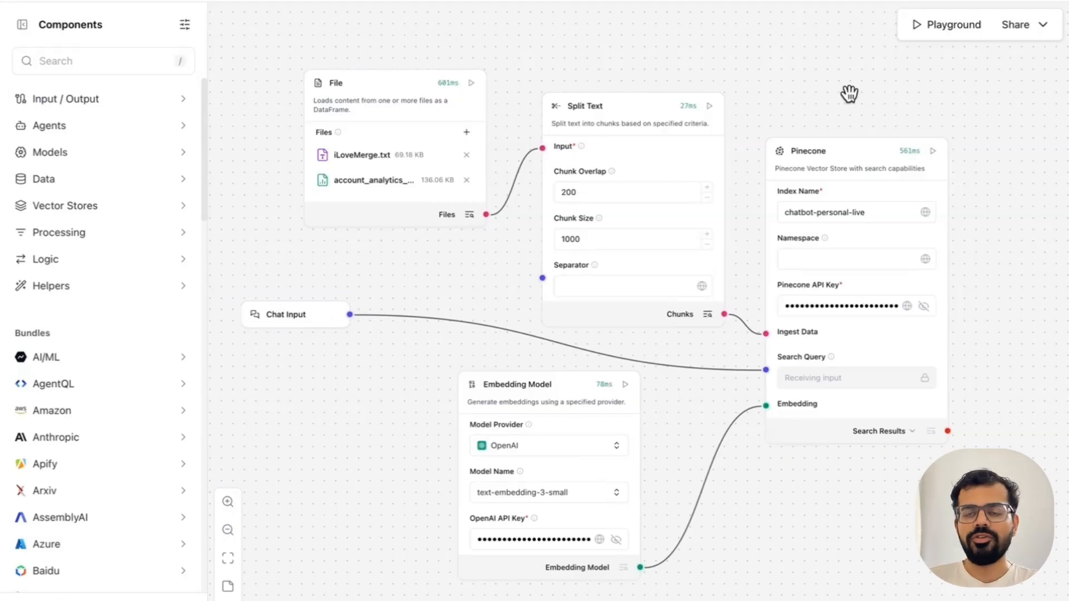
click(948, 31)
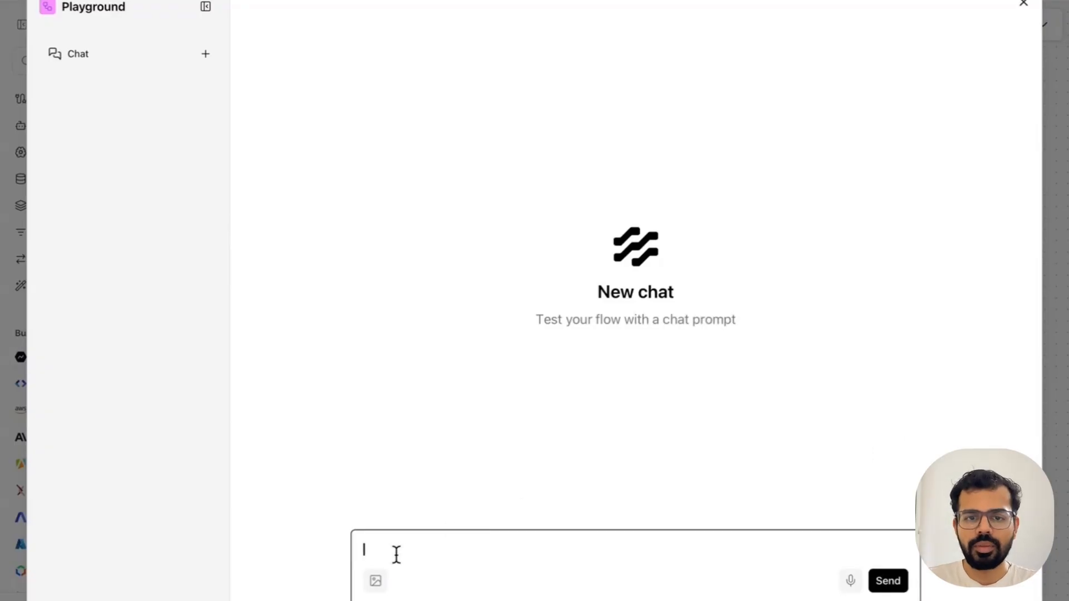
key(Caps_Lock)
text(CAN YOu tell)
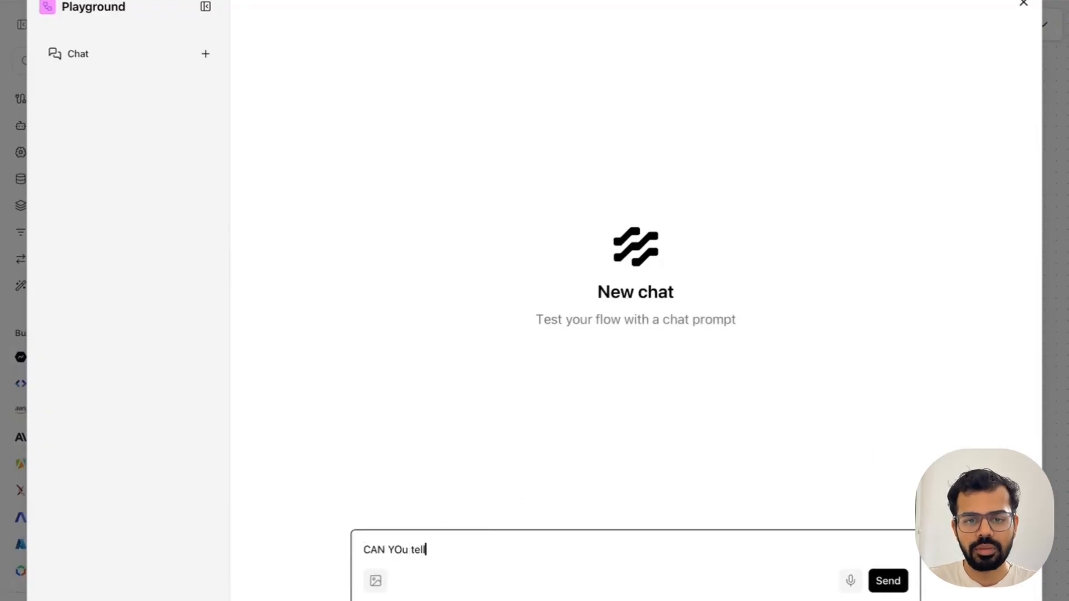
text( me my name)
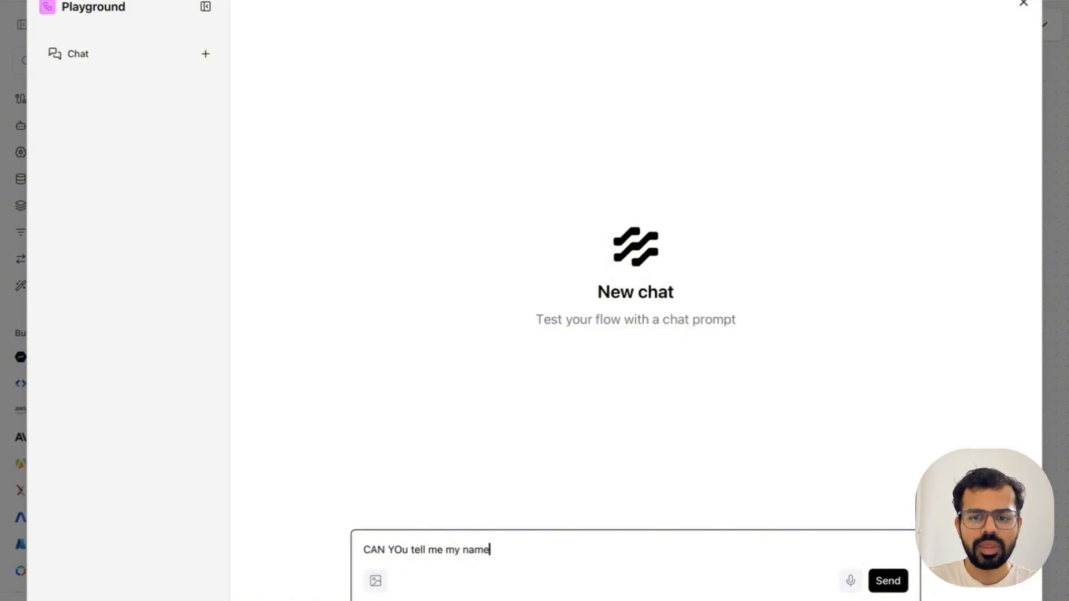
key(Return)
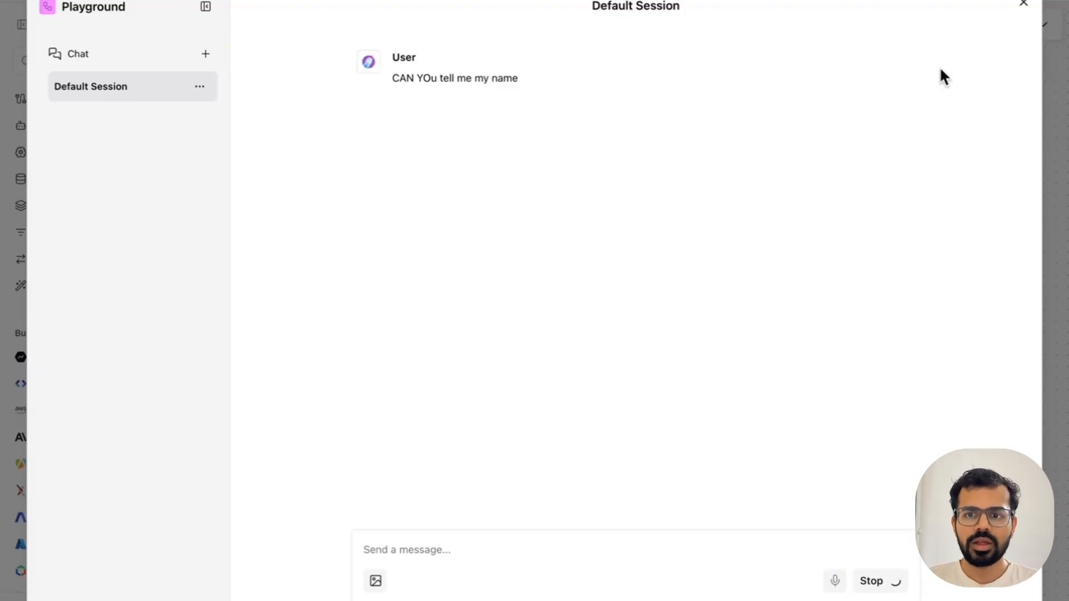
mouse_move(918, 55)
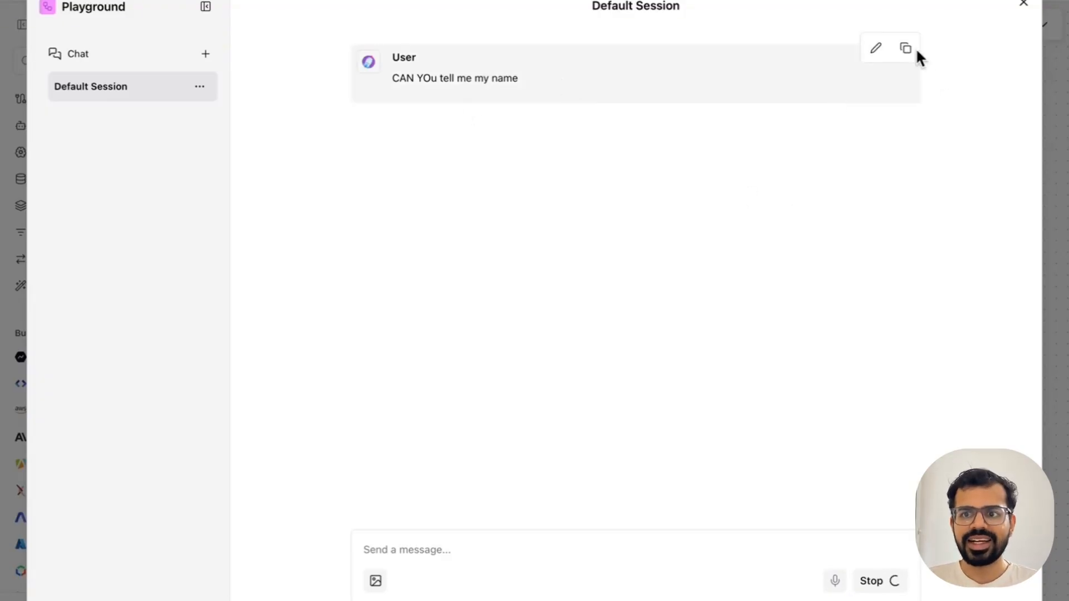
click(1023, 7)
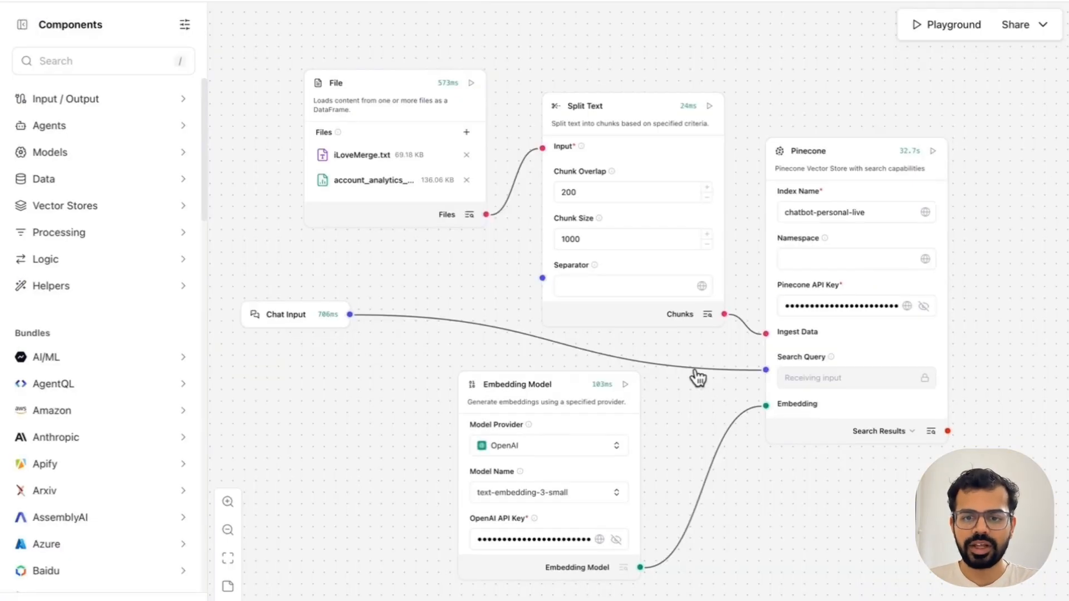
Step: Check the last run time and duration of the Pinecone component on the canvas
scroll(852, 506, right, 2)
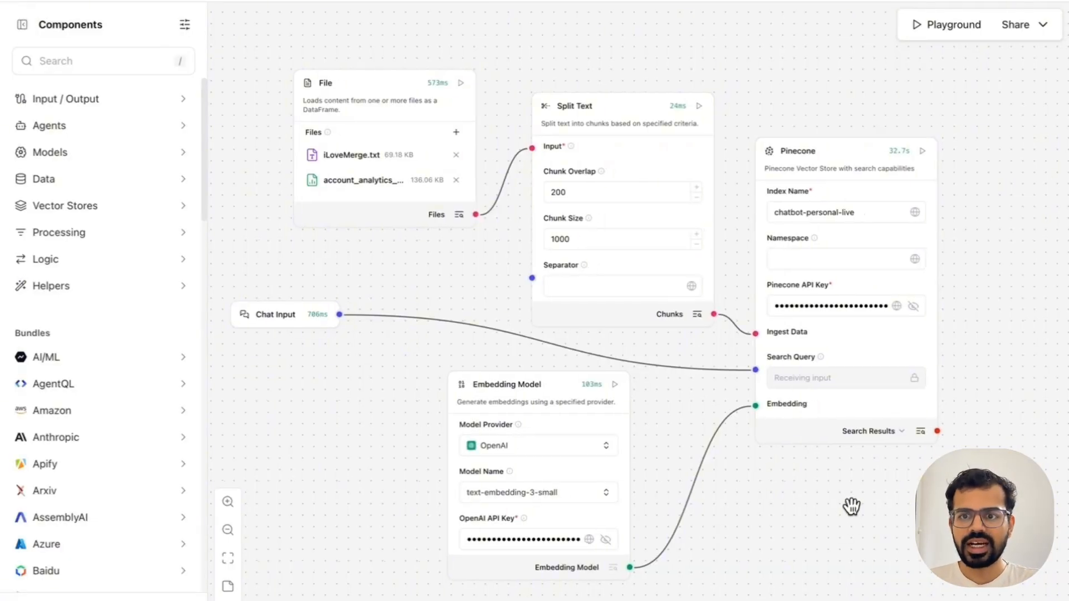
mouse_move(903, 153)
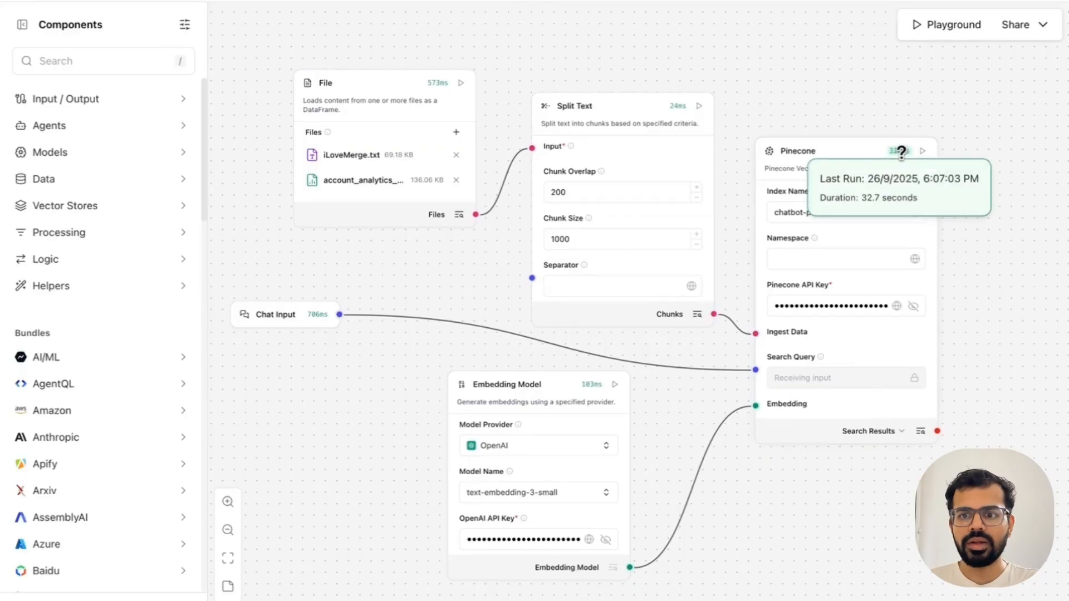
drag(775, 515, 812, 519)
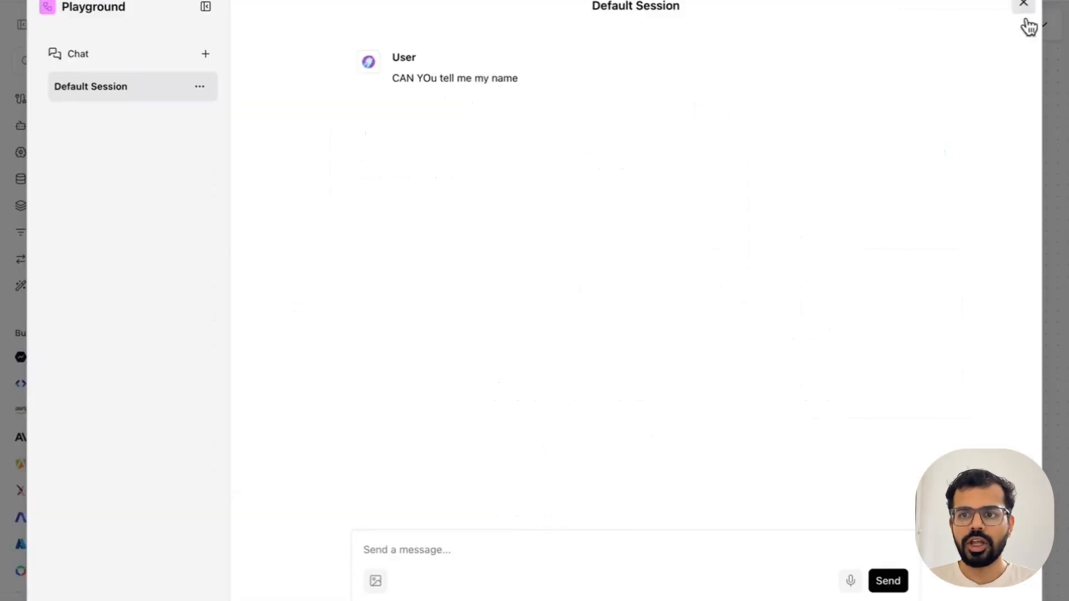
click(1024, 18)
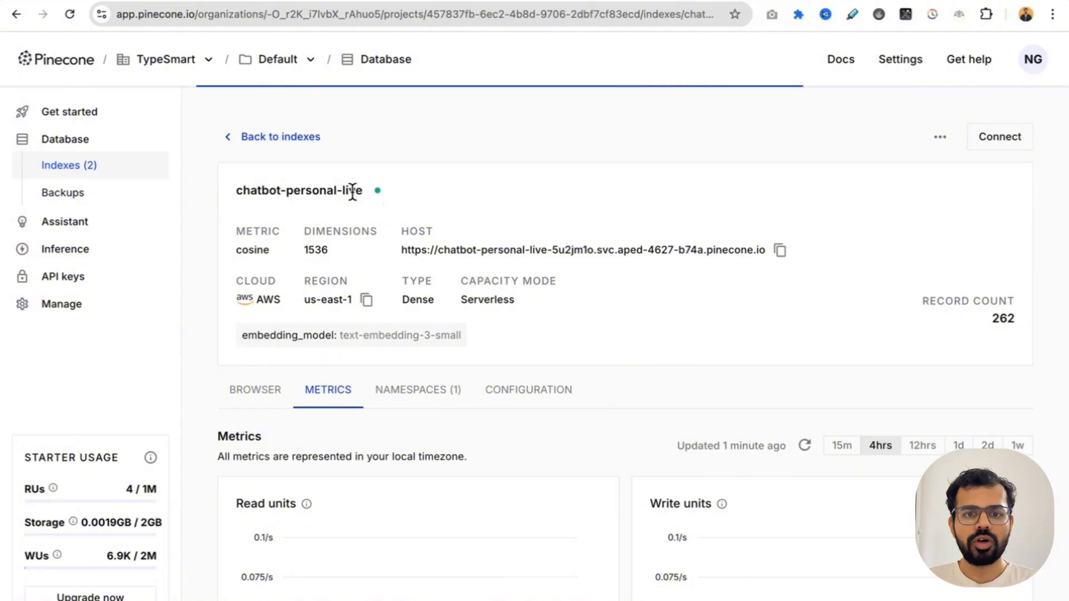
Step: Reload the chatbot-personal-live index page in Pinecone and inspect its records and namespaces
click(69, 14)
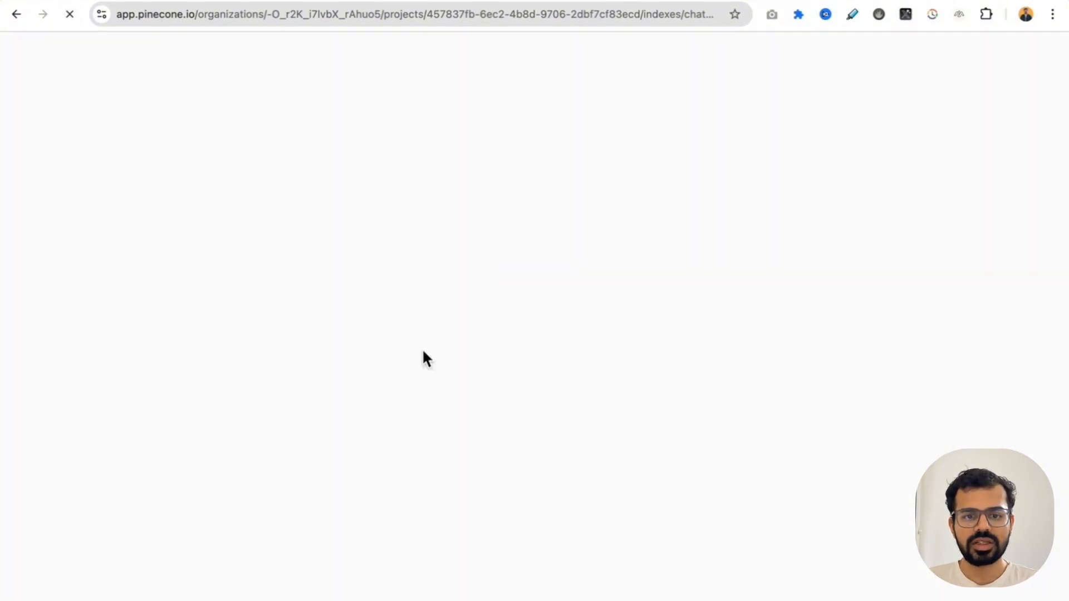
scroll(294, 231, up, 3)
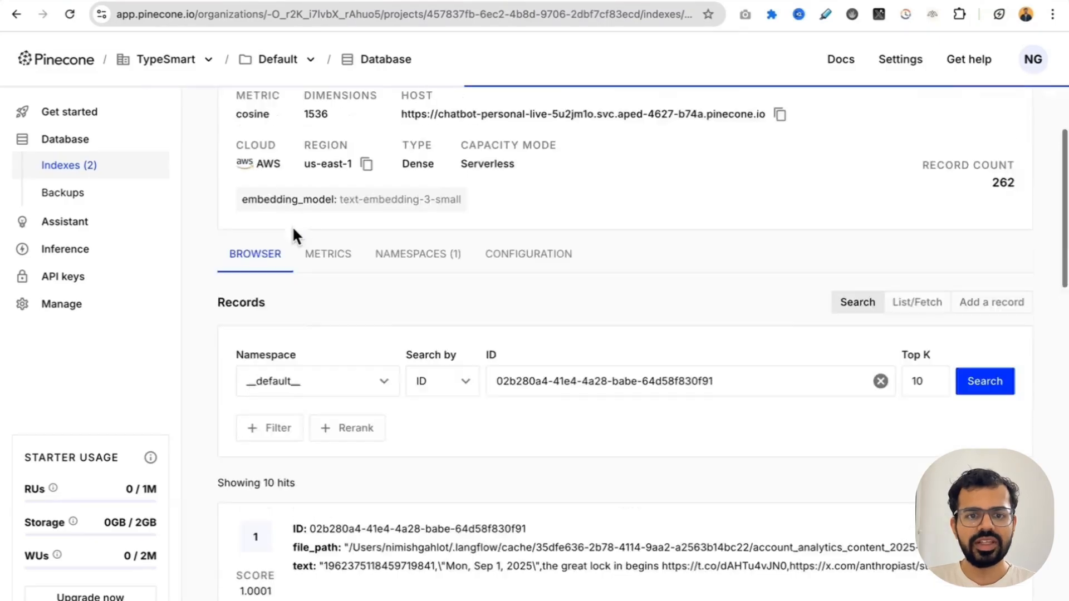
scroll(398, 329, down, 7)
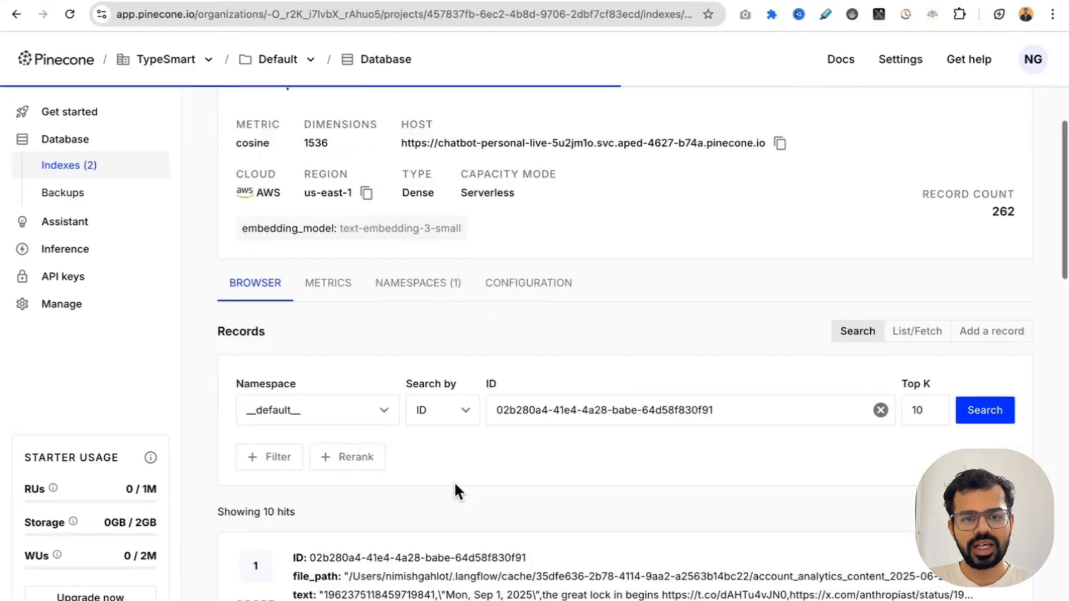
scroll(445, 390, up, 4)
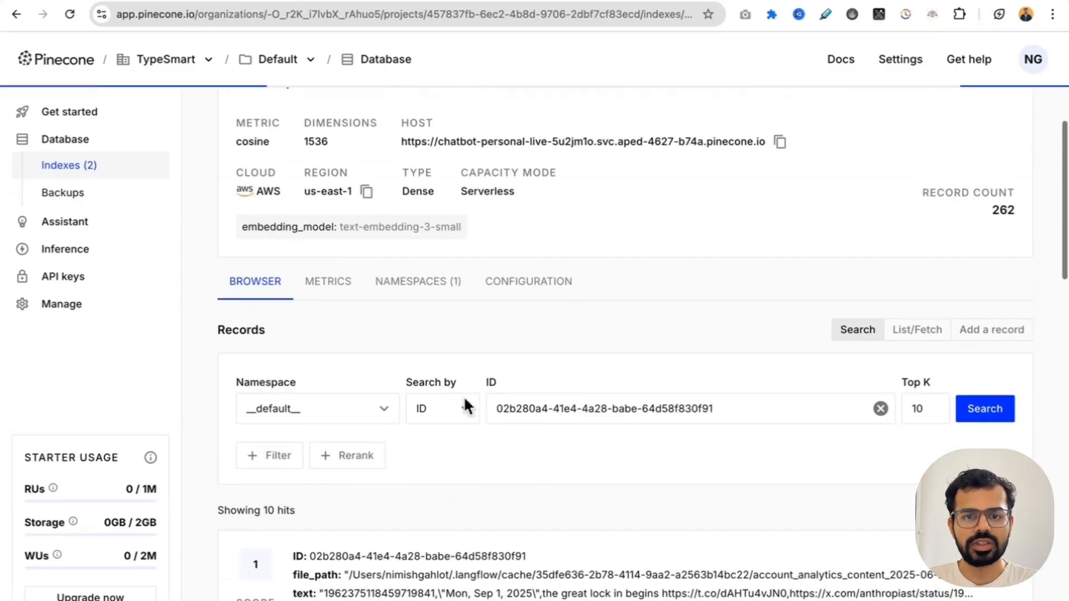
click(426, 287)
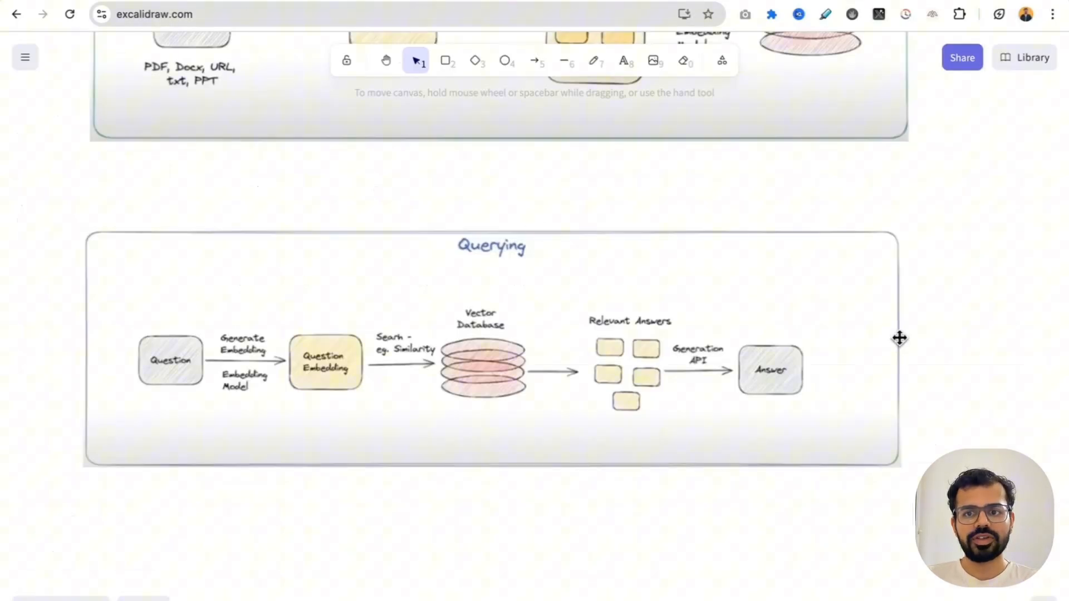
Step: Switch to Excalidraw and review the Document Ingestion and Querying diagrams
scroll(900, 334, up, 5)
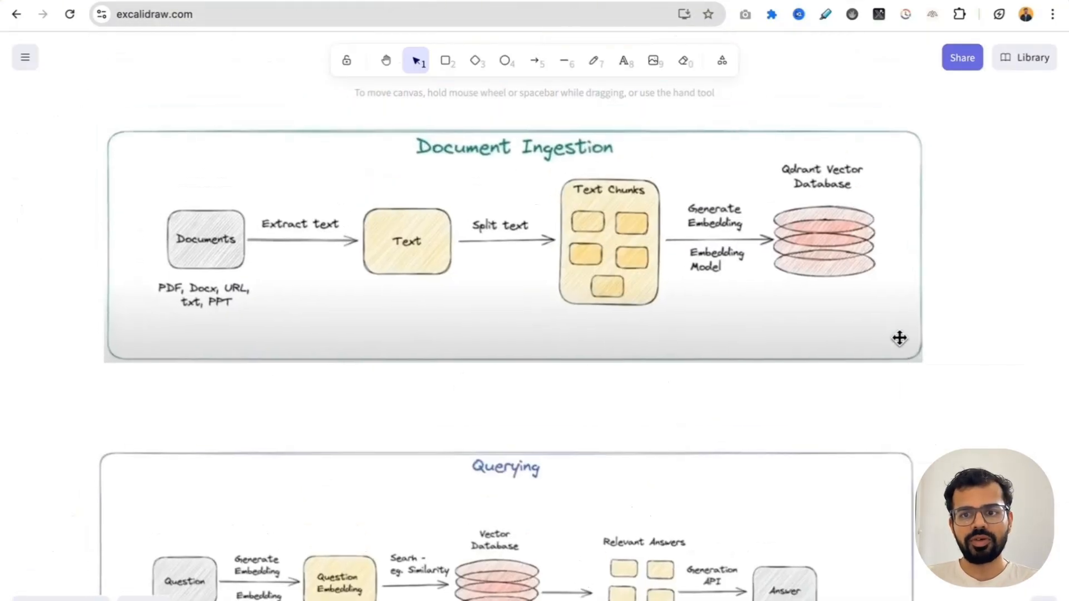
scroll(899, 338, up, 1)
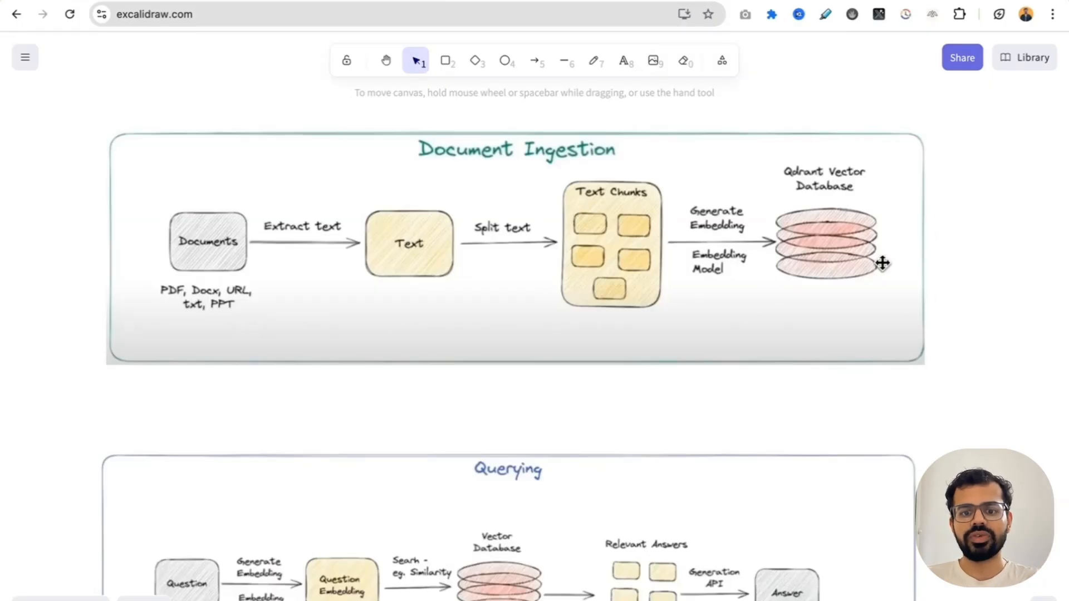
scroll(723, 450, down, 4)
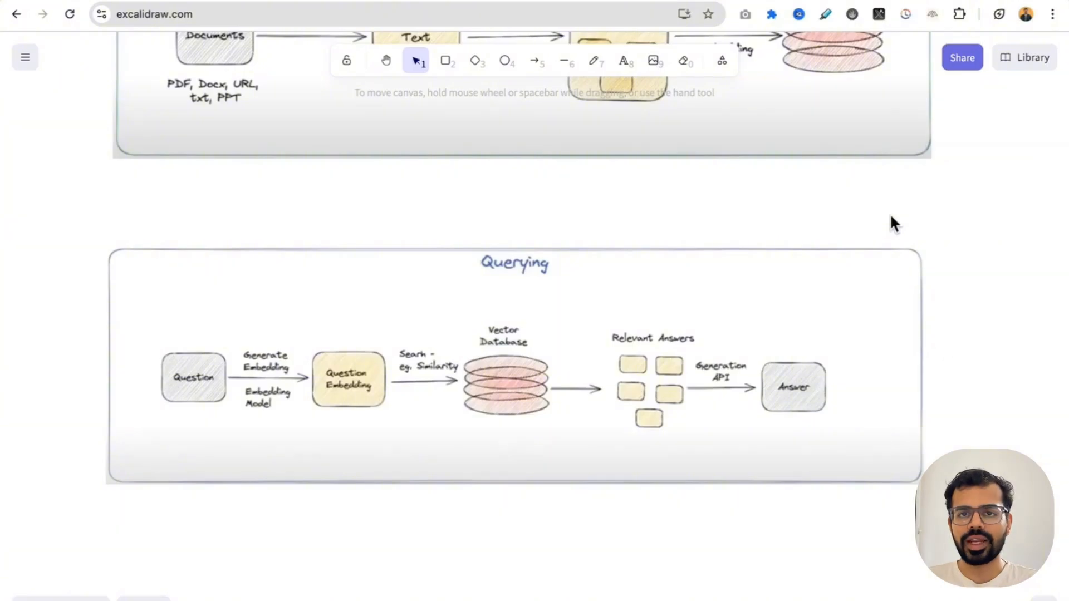
Step: Switch back to Langflow and save the flow details of the new blank flow for the personal chatbot
key(ctrl+Left)
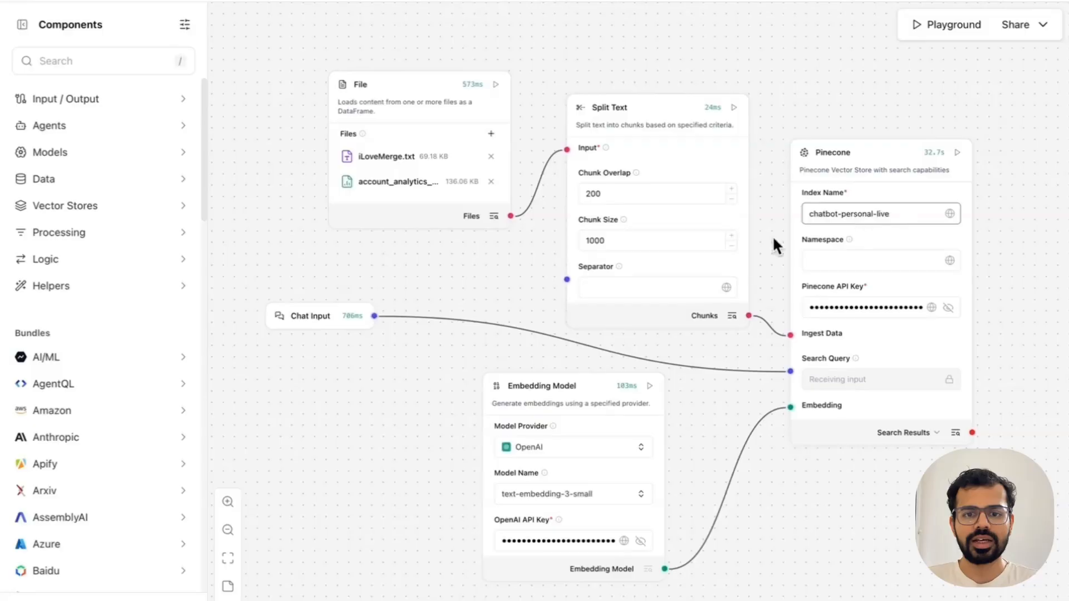
click(285, 250)
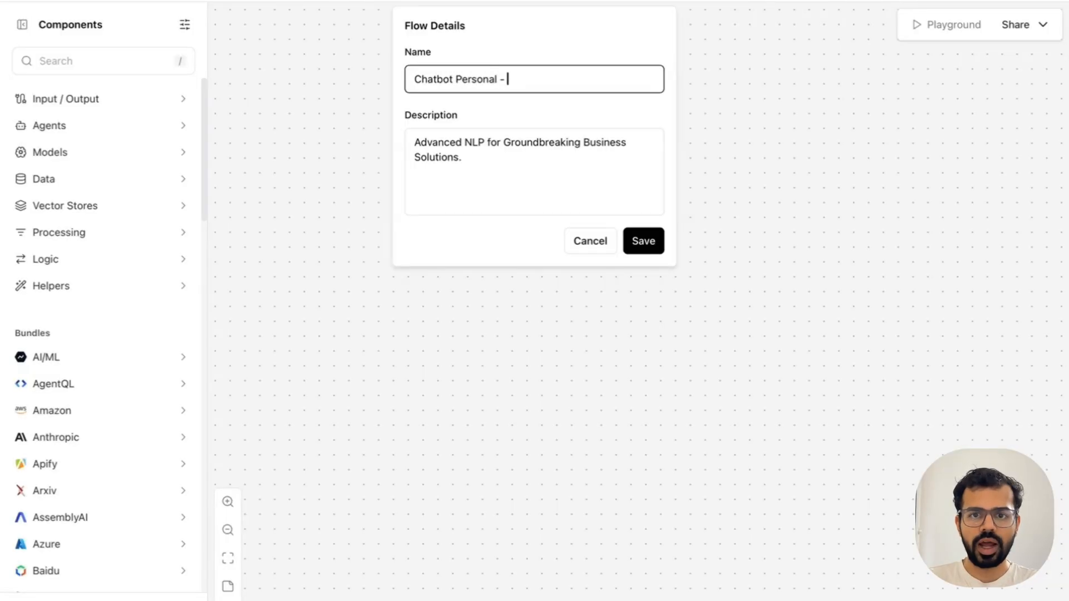
click(644, 251)
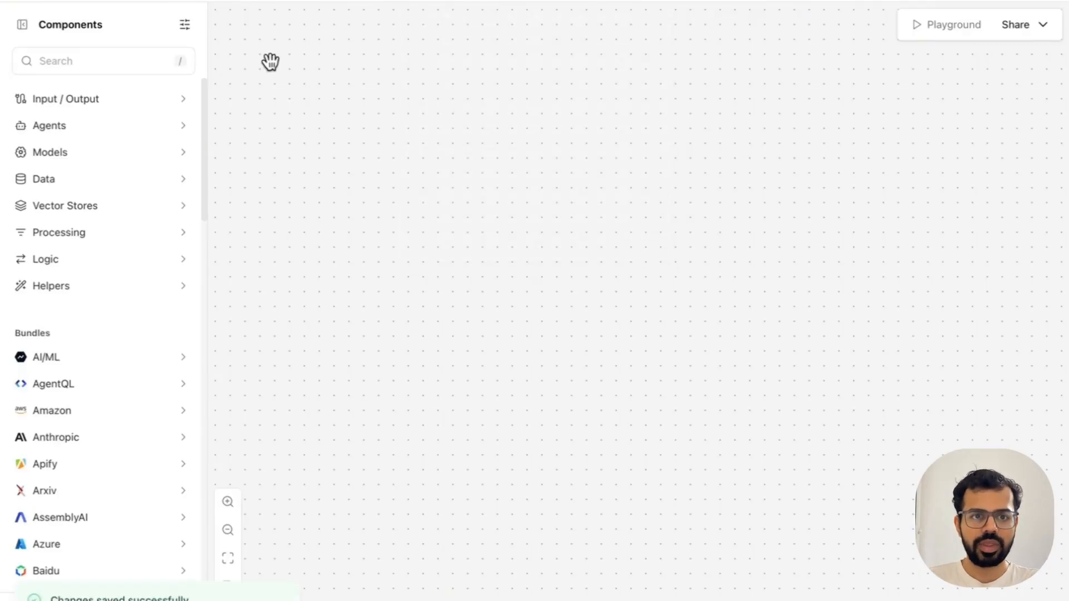
Step: Add a Chat Input component to the empty flow and place it left of the canvas centre
click(118, 104)
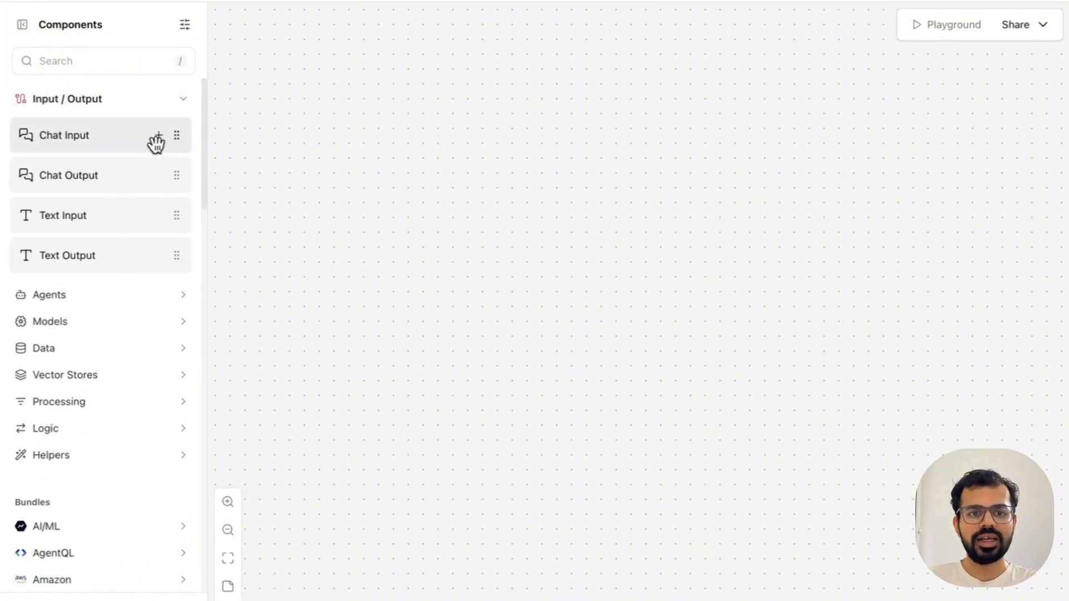
click(158, 137)
drag(565, 195, 370, 318)
click(518, 382)
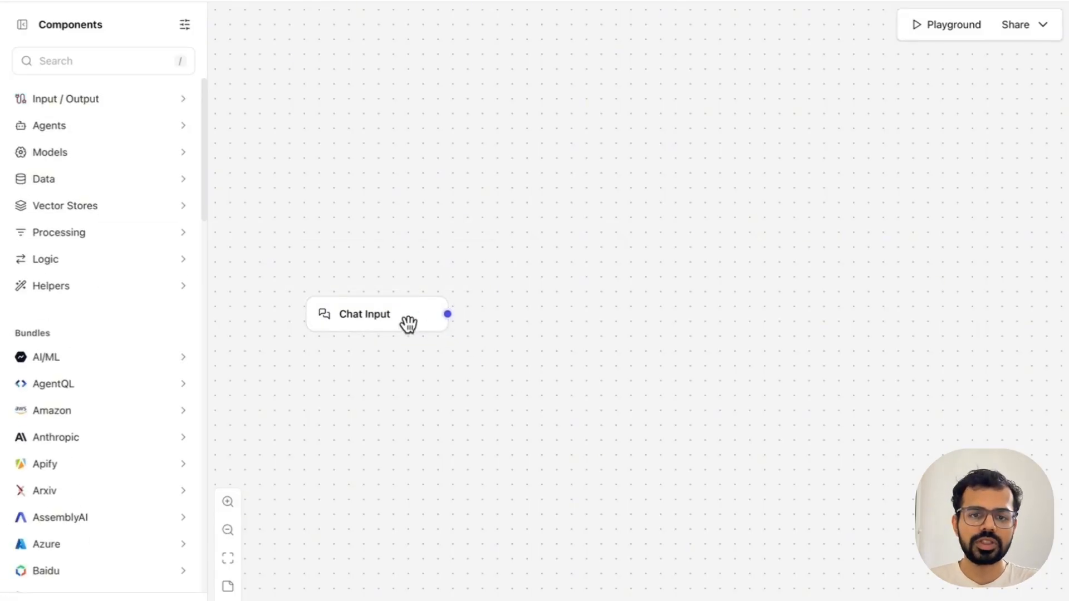
drag(377, 312, 348, 309)
click(412, 376)
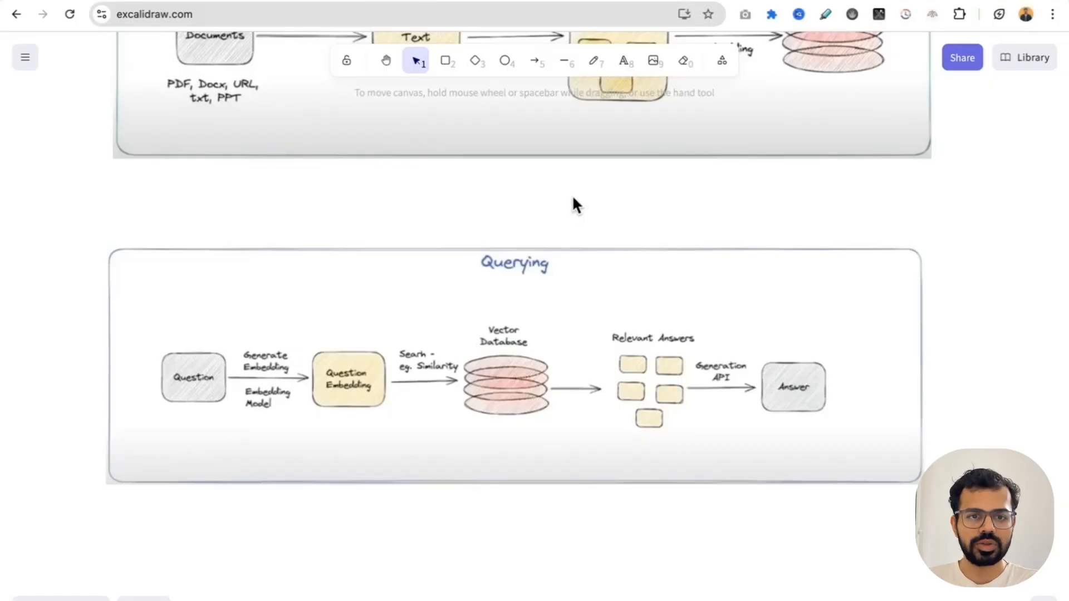
Step: Return from the Querying diagram to Langflow and add a Pinecone vector store component beside Chat Input
scroll(574, 204, left, 10)
scroll(573, 199, left, 8)
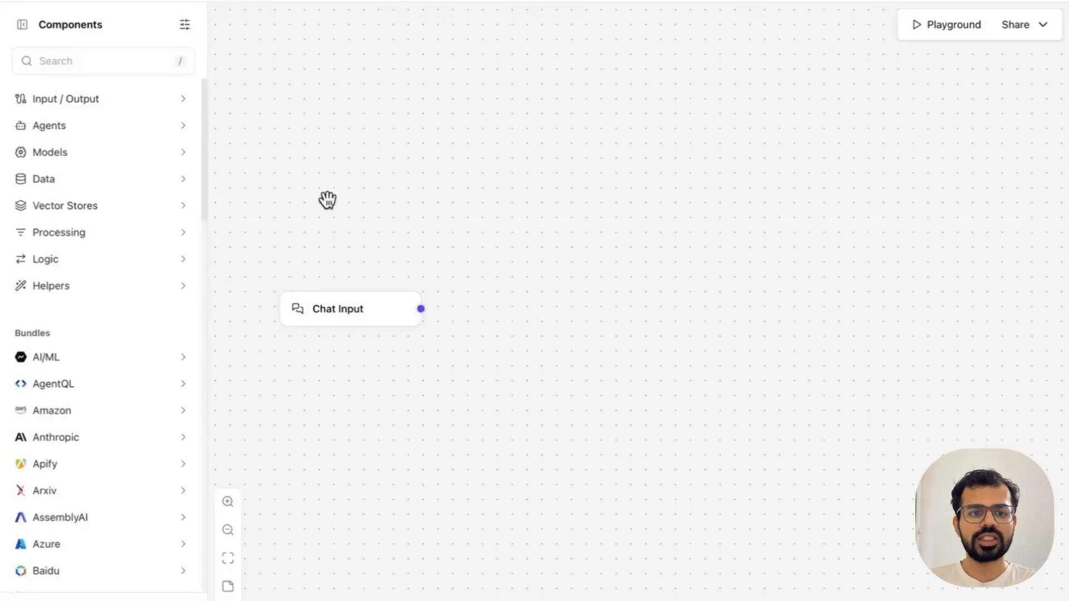
click(156, 214)
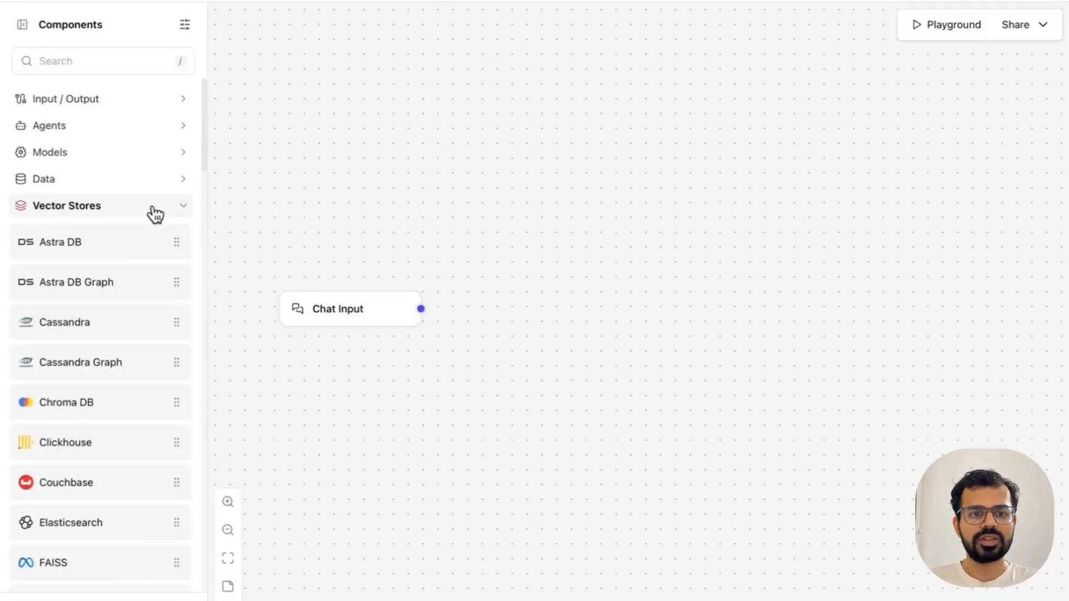
scroll(133, 316, down, 4)
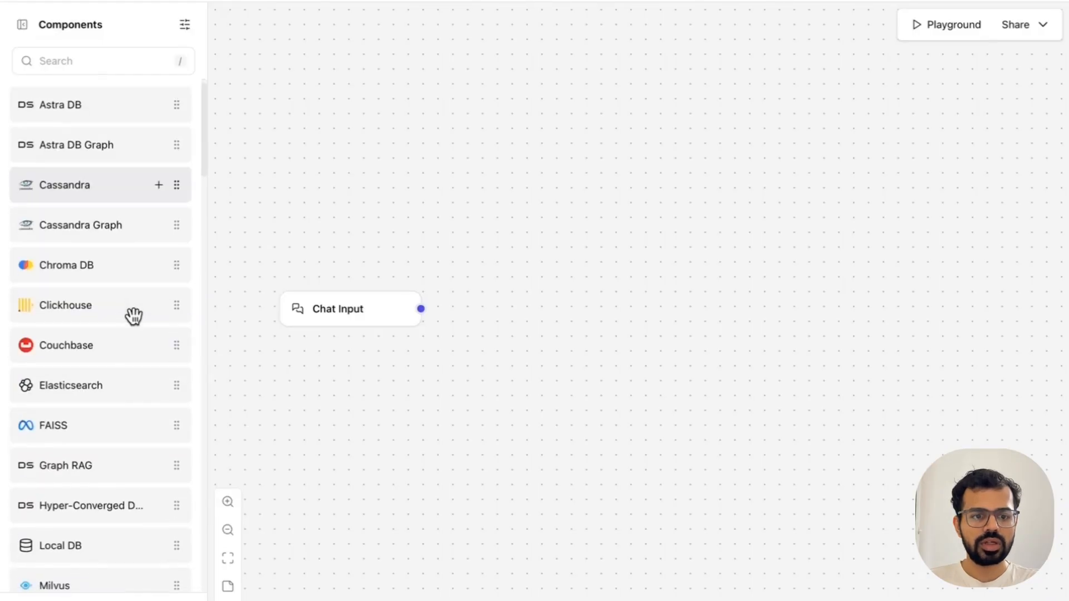
scroll(133, 315, down, 4)
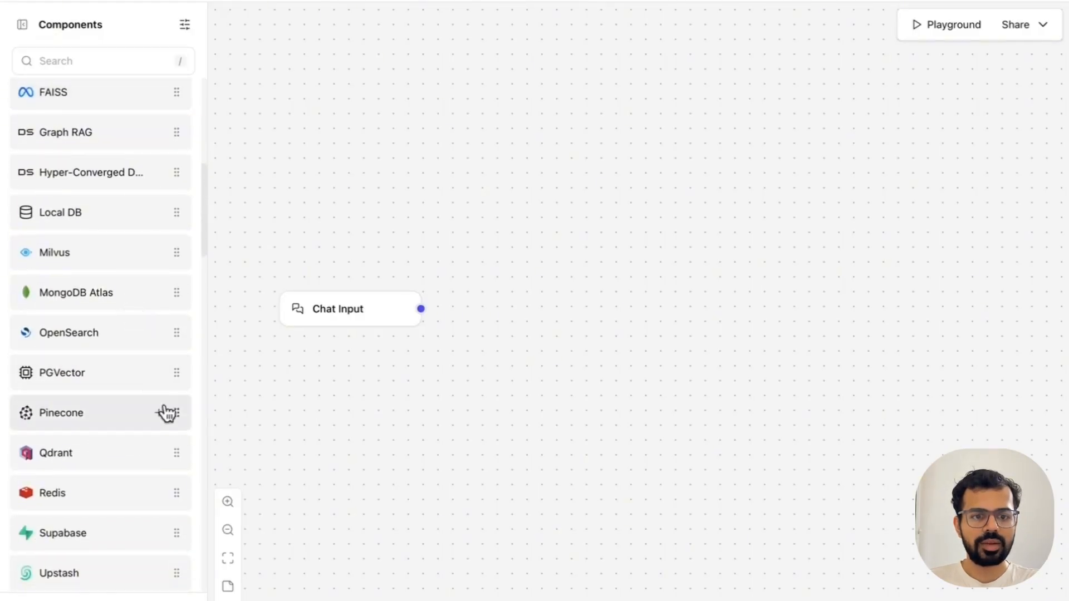
click(159, 415)
drag(599, 200, 641, 57)
click(467, 248)
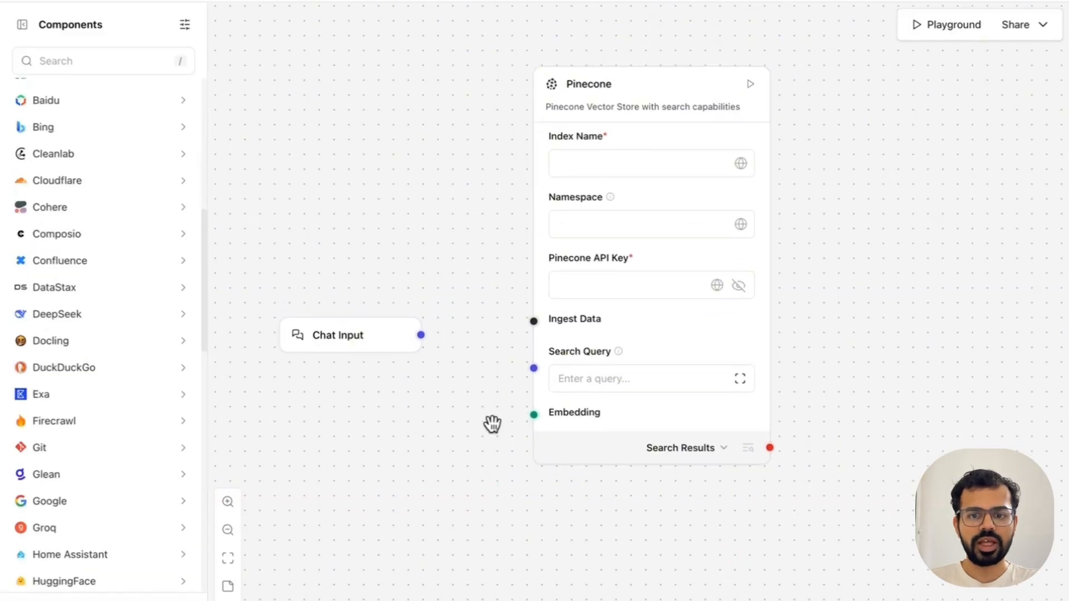
Step: Search the components for "Embedding" and add an Embedding Model component above Chat Input
click(87, 63)
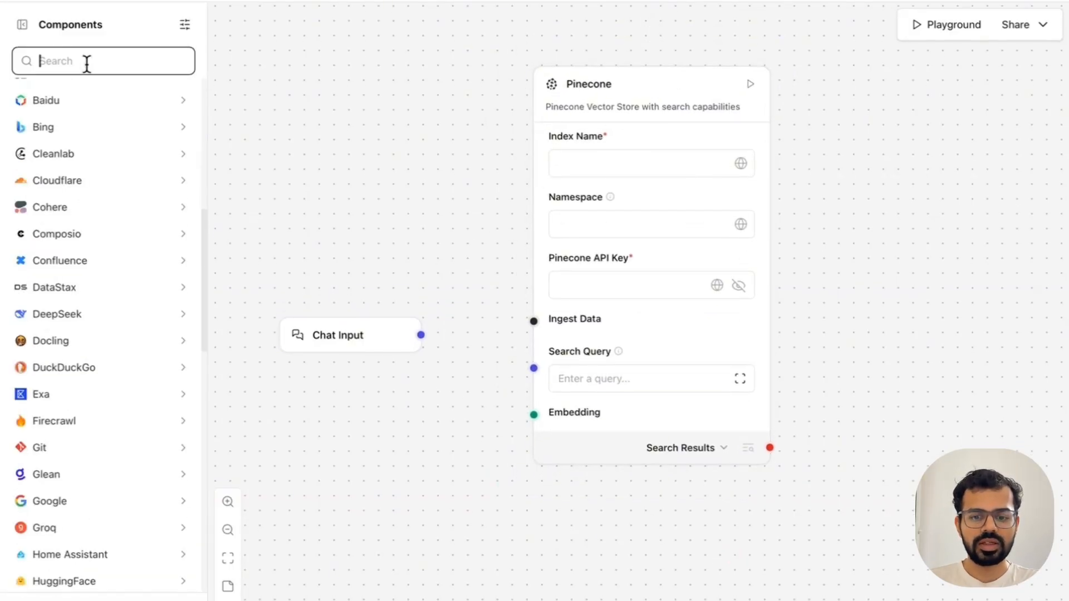
text(e)
text(mbedding)
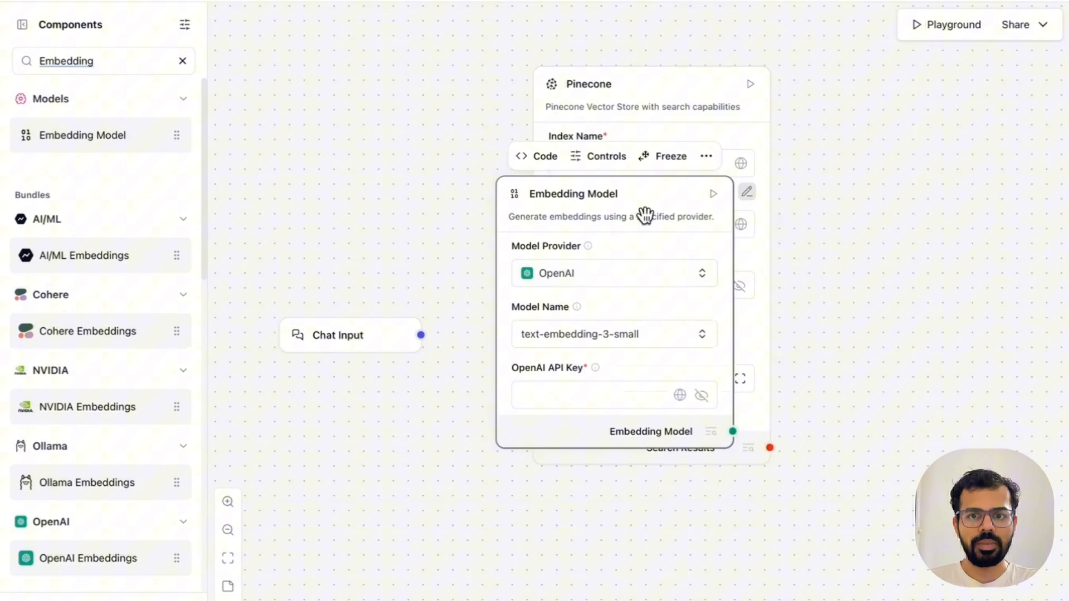
drag(644, 215, 407, 82)
scroll(458, 436, down, 3)
Step: Rearrange the canvas by moving Pinecone down and to the right, and Embedding Model further above Chat Input
click(563, 202)
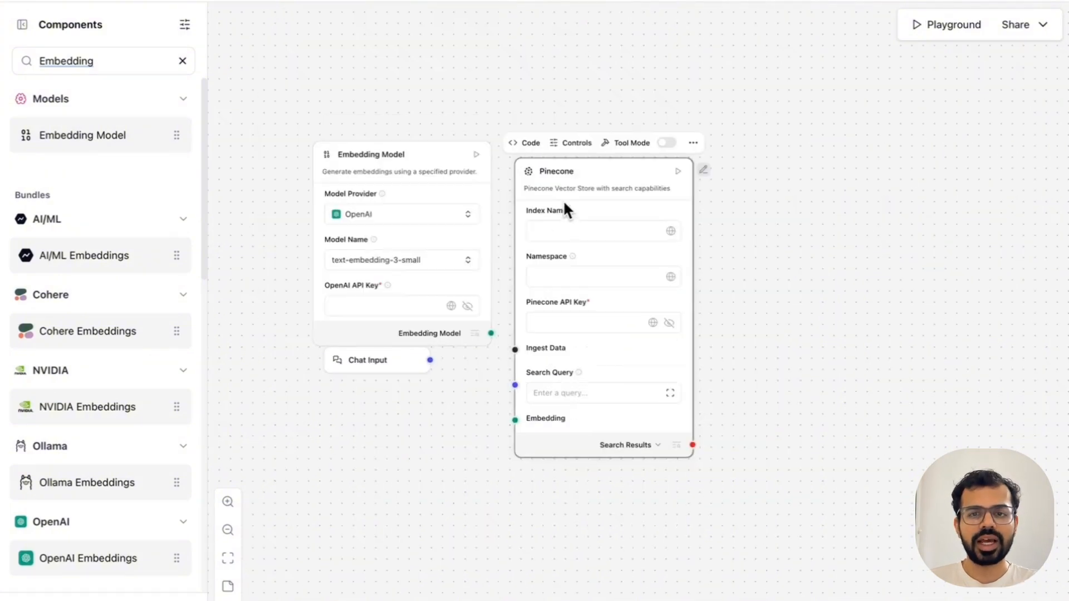
drag(564, 172, 643, 283)
drag(424, 151, 473, 100)
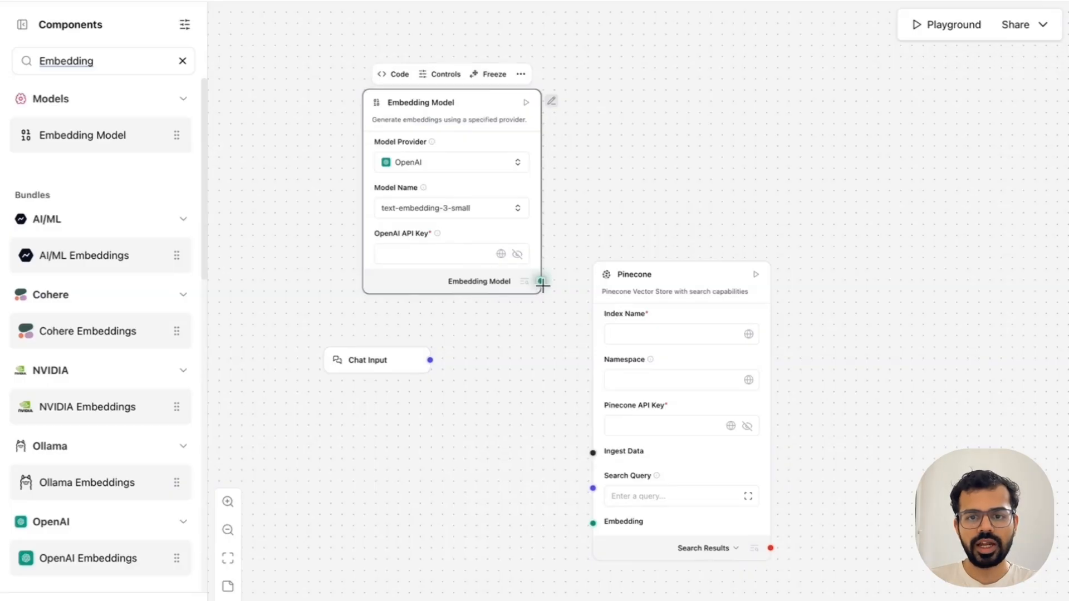
Step: Connect Embedding Model to Pinecone's Embedding input and Chat Input to its Search Query, and move Pinecone slightly upward
drag(540, 281, 586, 523)
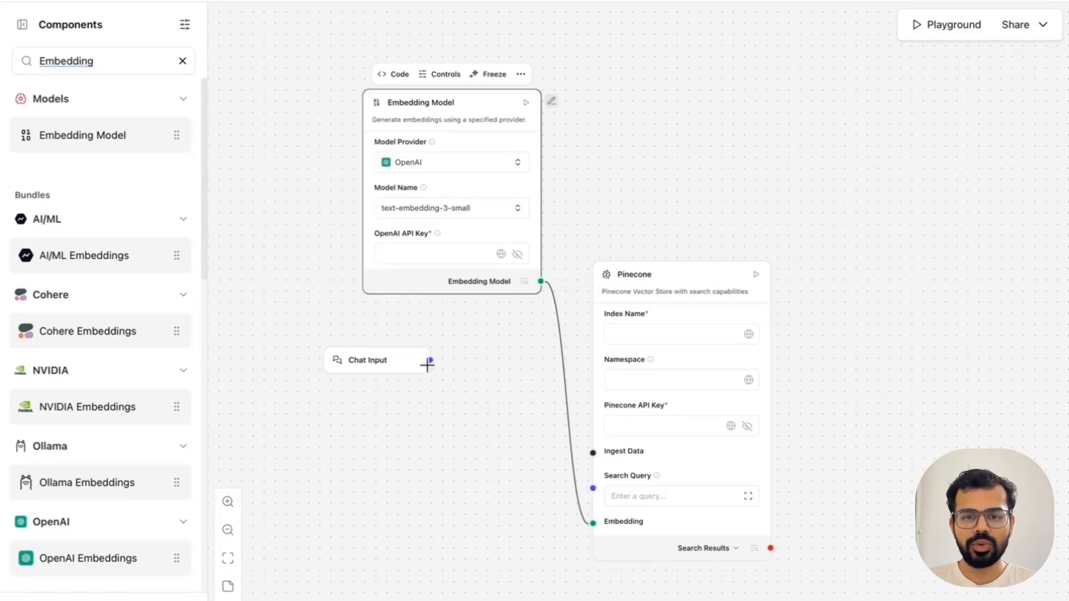
drag(430, 360, 593, 488)
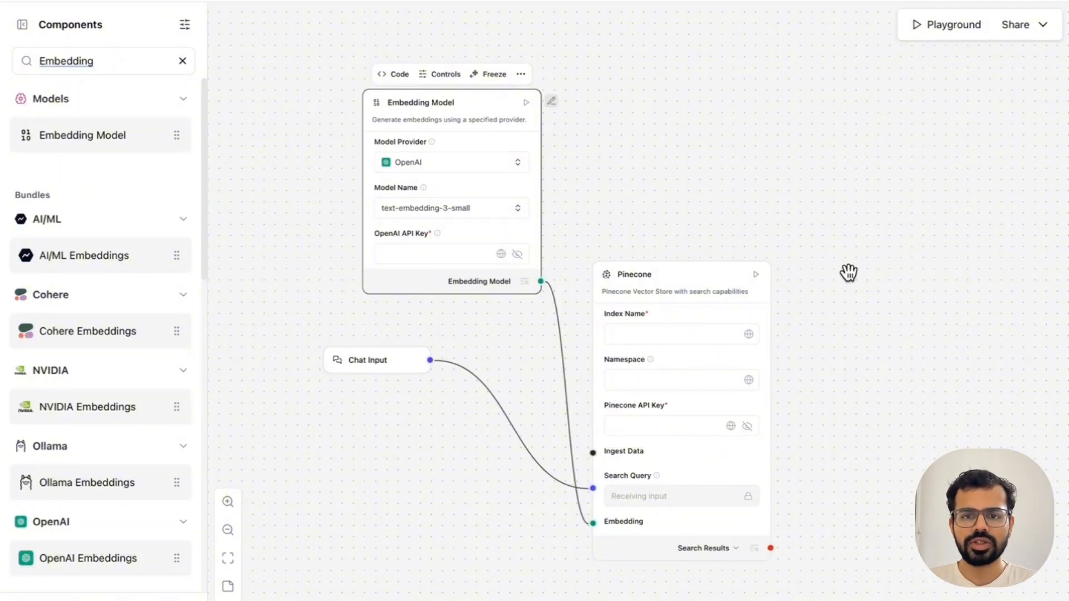
drag(675, 279, 706, 201)
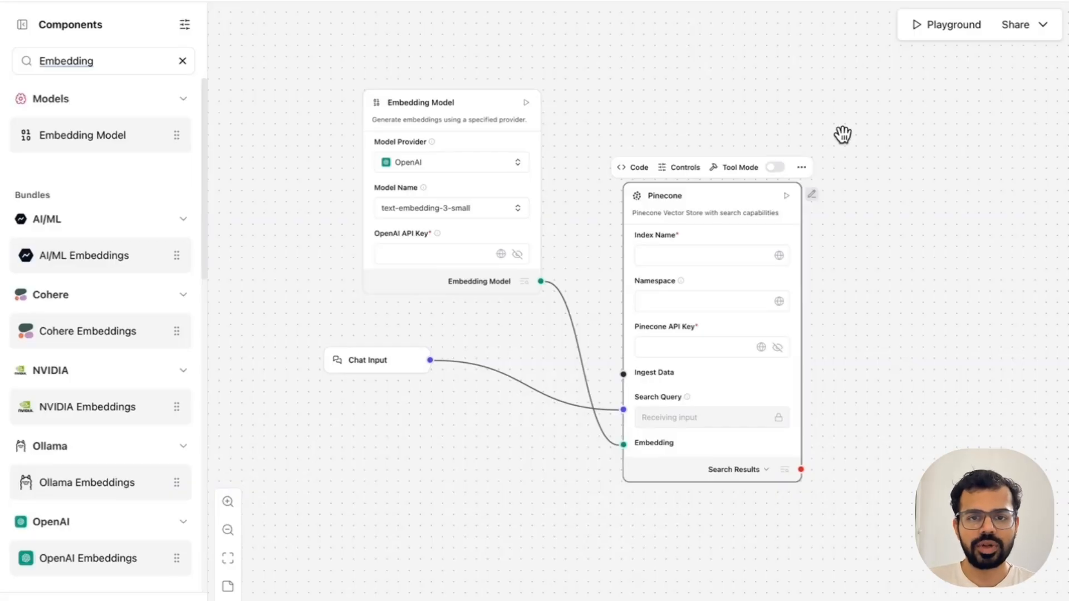
Step: Enter the OpenAI API key in Embedding Model, and fill Pinecone with the index name chatbot-personal-live and the Pinecone API key
click(422, 255)
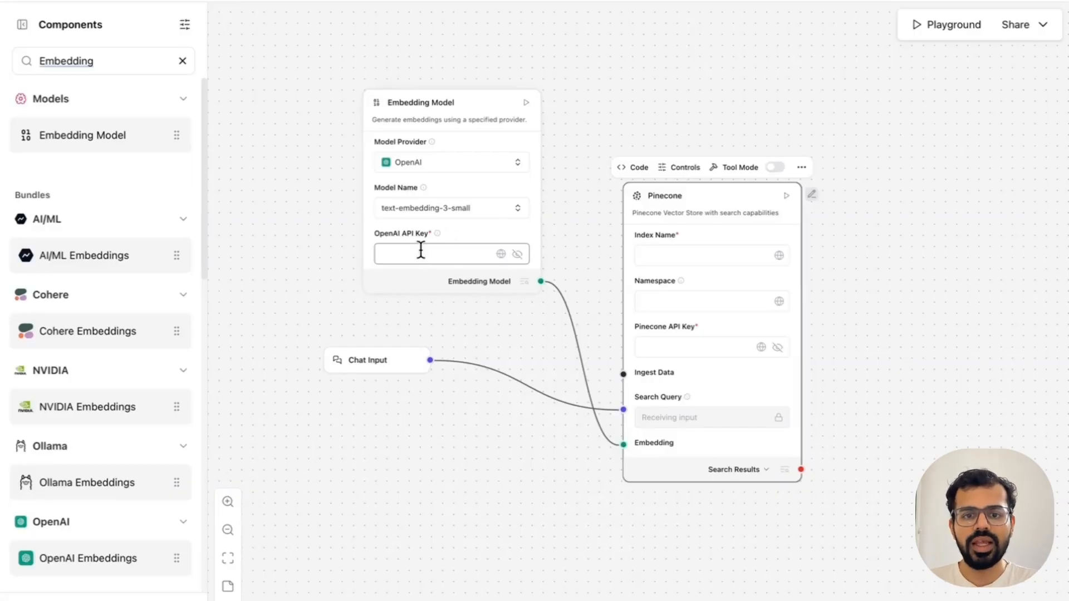
click(677, 255)
click(700, 347)
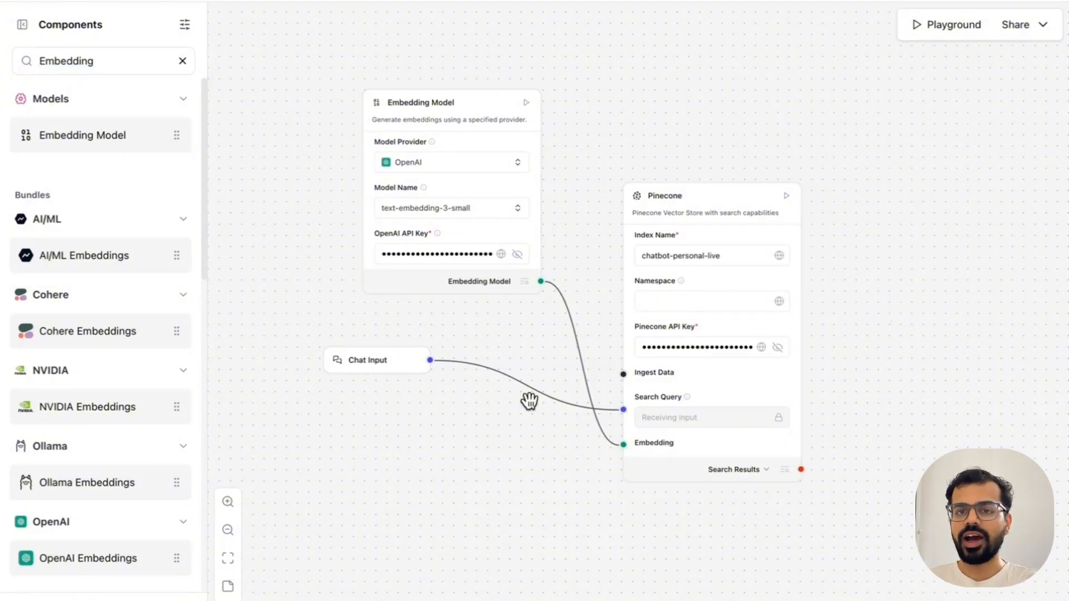
Step: Move the Chat Input component slightly down and to the left, away from the Embedding Model component
mouse_move(383, 362)
mouse_down()
mouse_move(371, 396)
mouse_move(370, 377)
mouse_up()
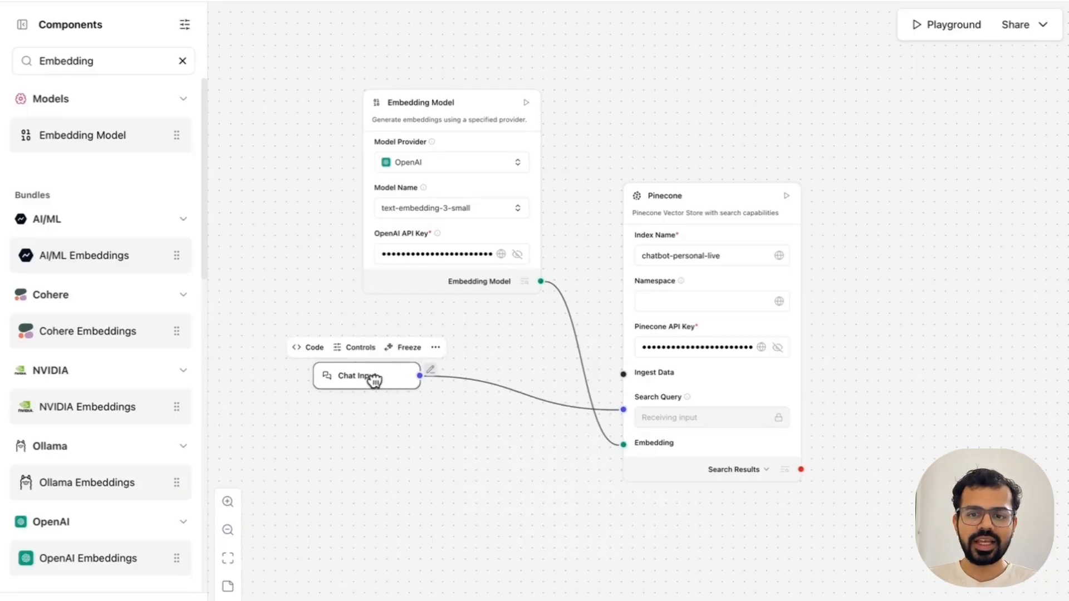
click(549, 493)
drag(548, 489, 503, 451)
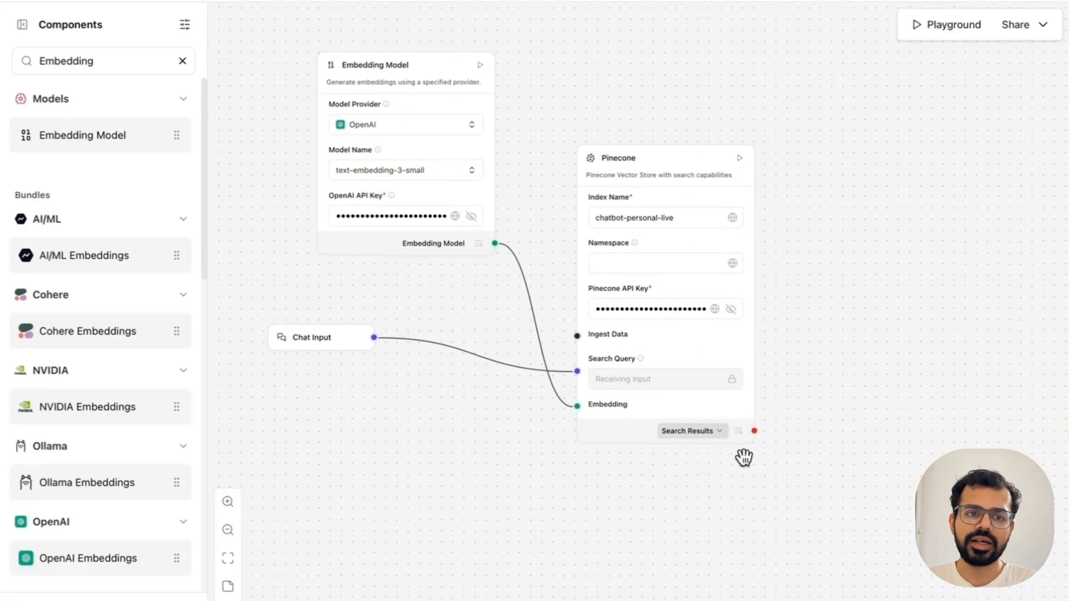
Step: Add a Chat Output component to the right of Pinecone and connect Pinecone's Search Results to it
click(182, 62)
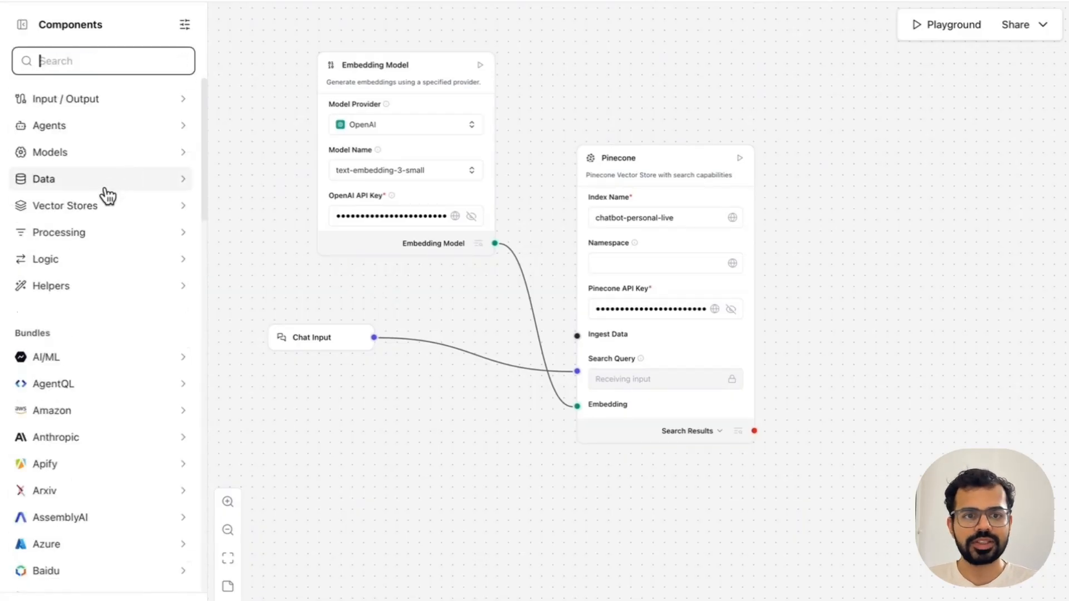
click(154, 107)
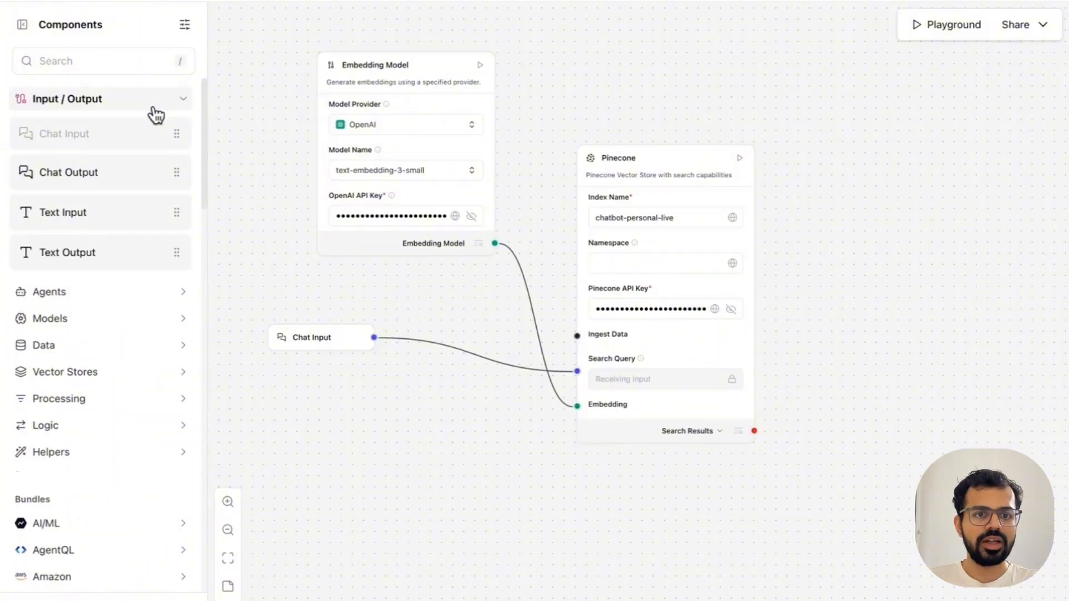
click(157, 177)
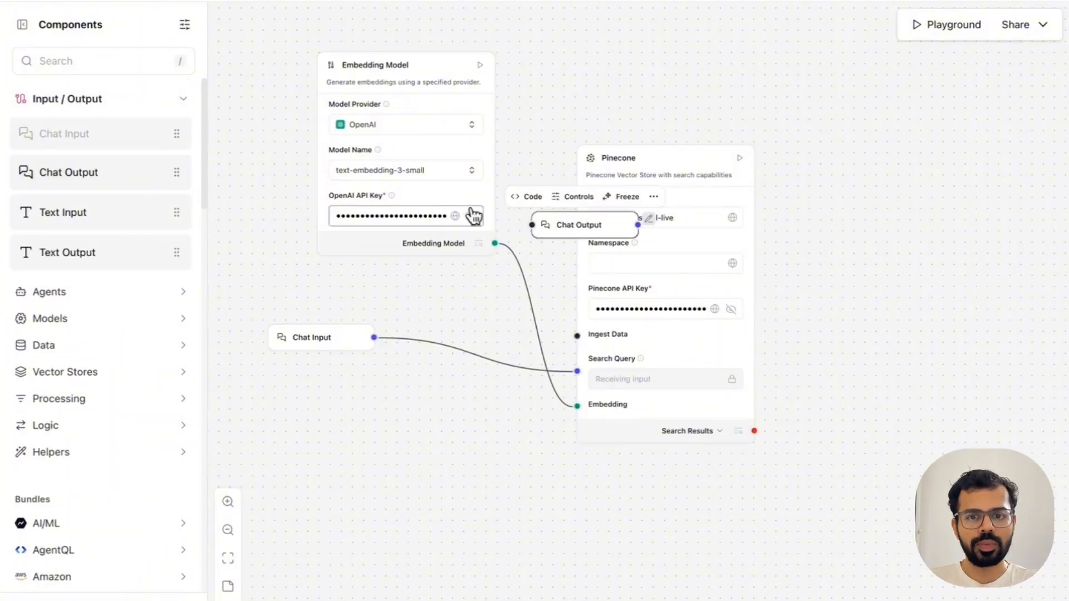
drag(556, 216, 824, 424)
drag(757, 433, 794, 429)
click(920, 367)
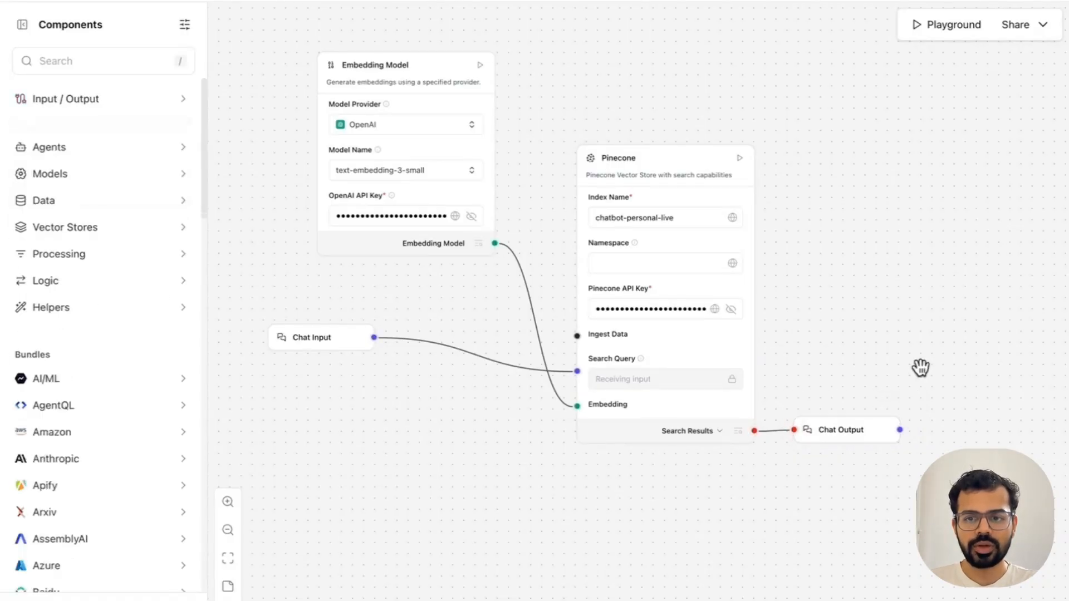
Step: Add an Agent component to the right of Chat Output and connect Chat Output to the Agent's Input
click(111, 126)
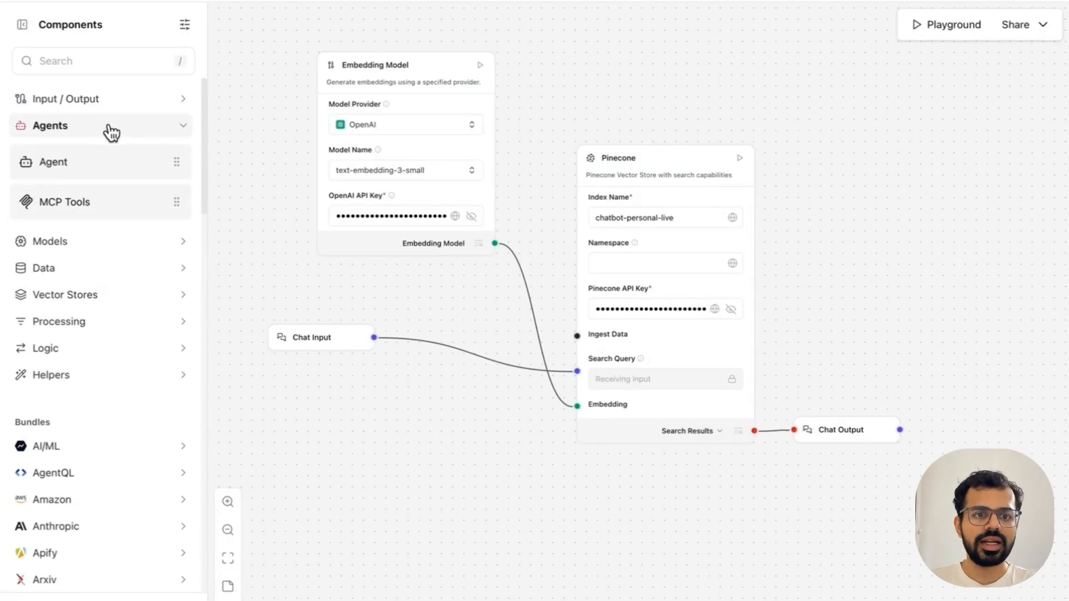
click(158, 164)
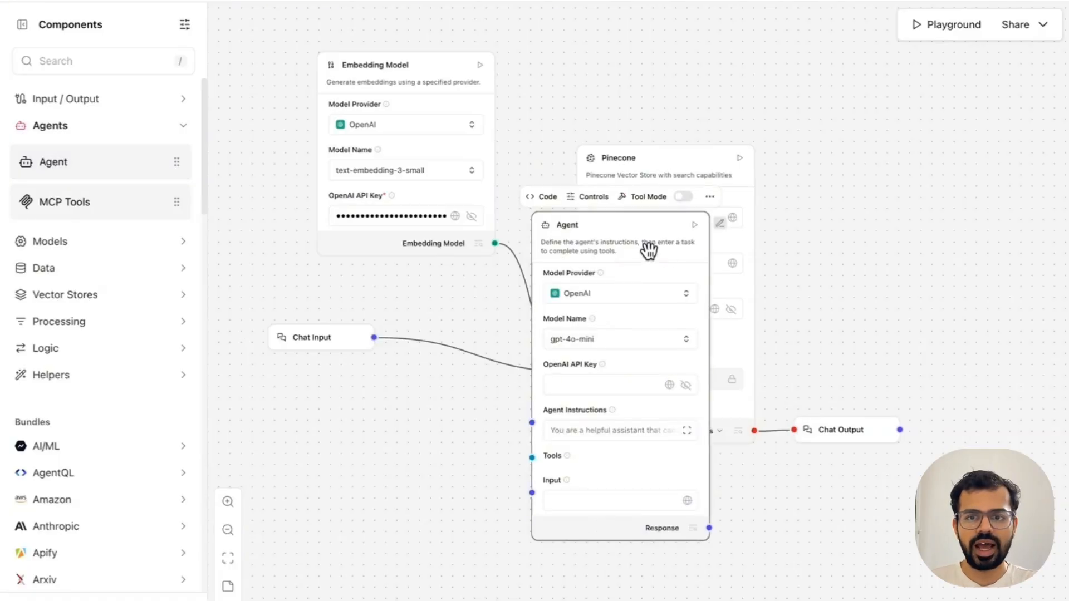
drag(649, 251, 1033, 187)
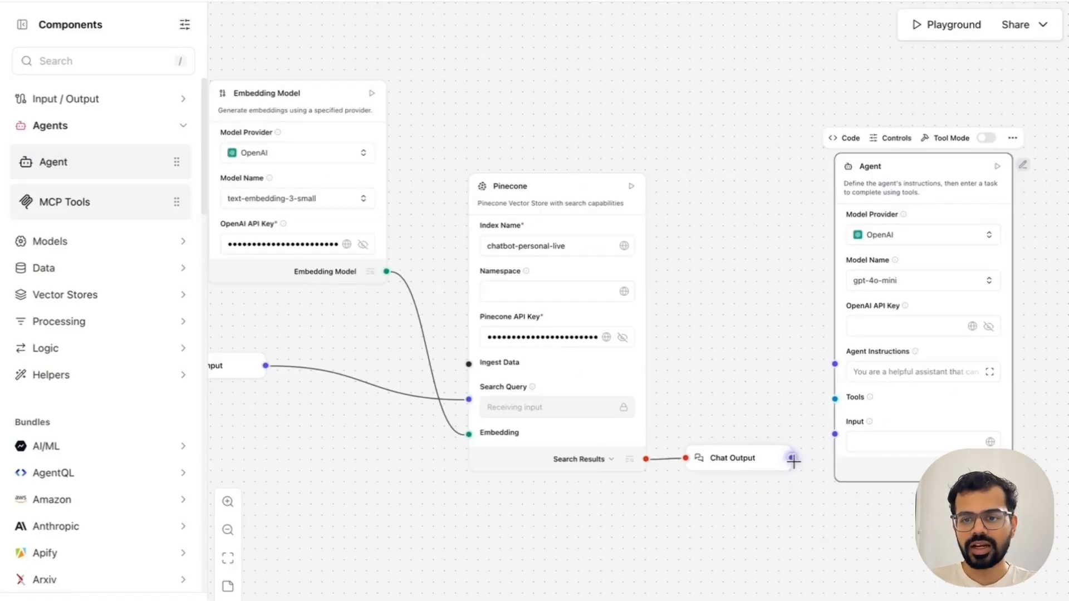
drag(791, 459, 835, 434)
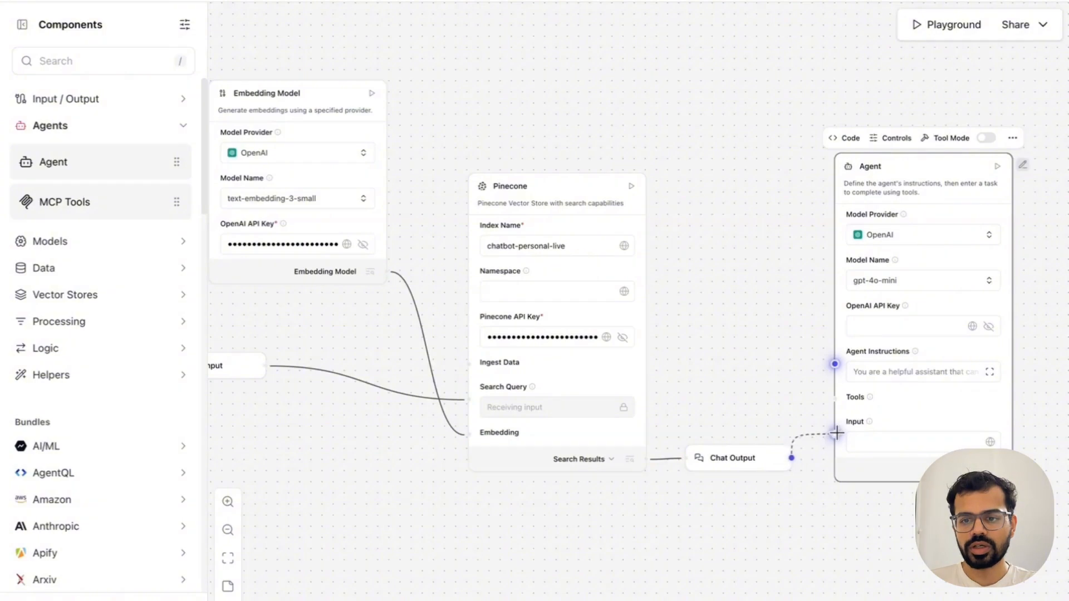
click(768, 536)
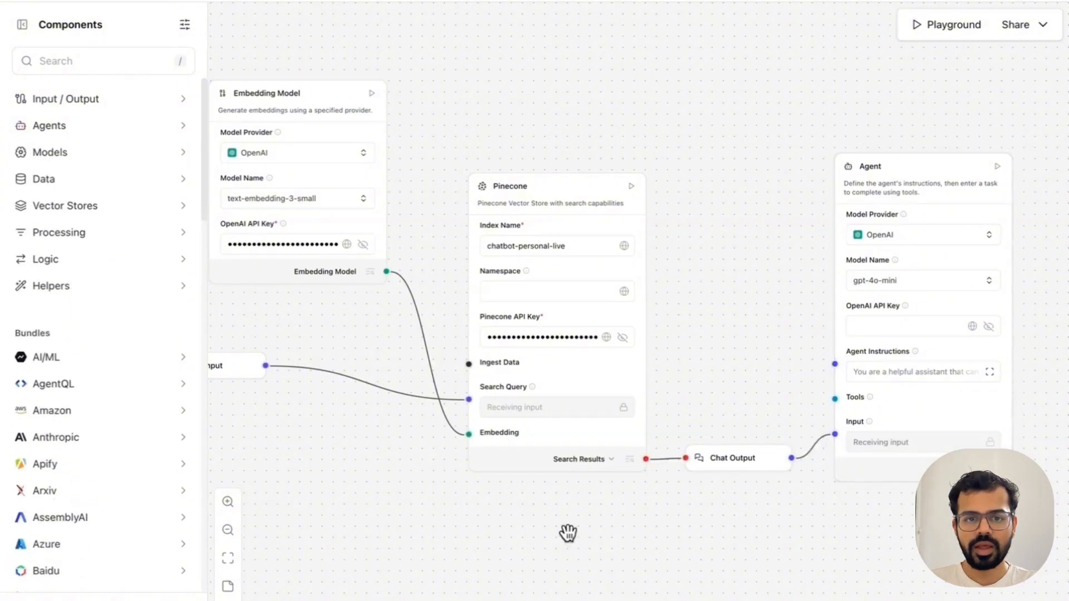
Step: Copy the OpenAI API key from Embedding Model into the Agent's OpenAI API Key field
click(866, 326)
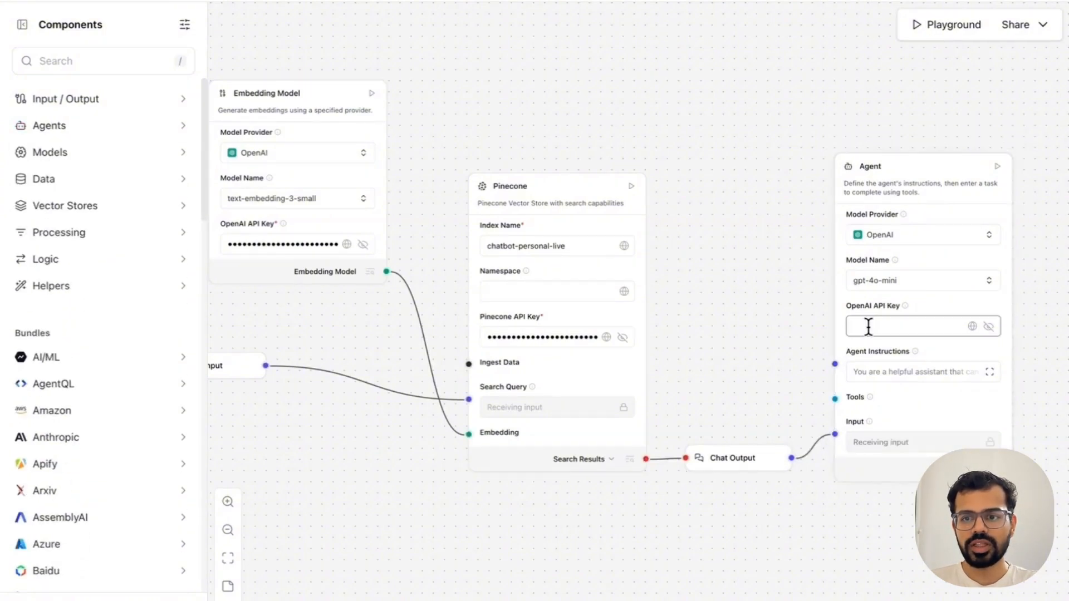
click(231, 243)
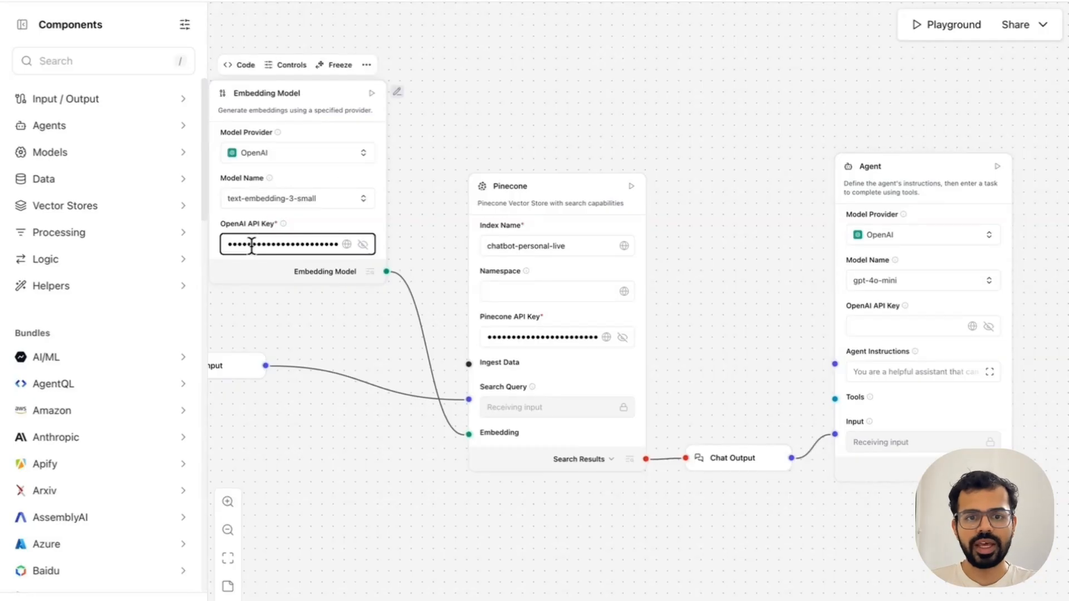
double_click(252, 245)
key(ctrl+c)
click(862, 327)
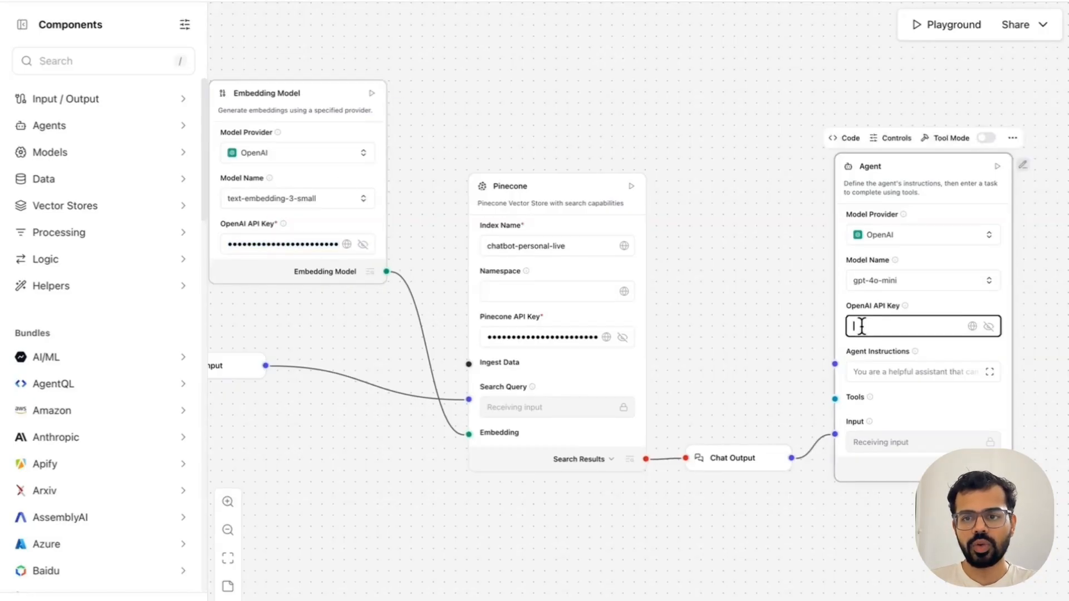
key(ctrl+v)
Step: Set the Agent's model name to gpt-4o and move the Agent component slightly upward
click(936, 284)
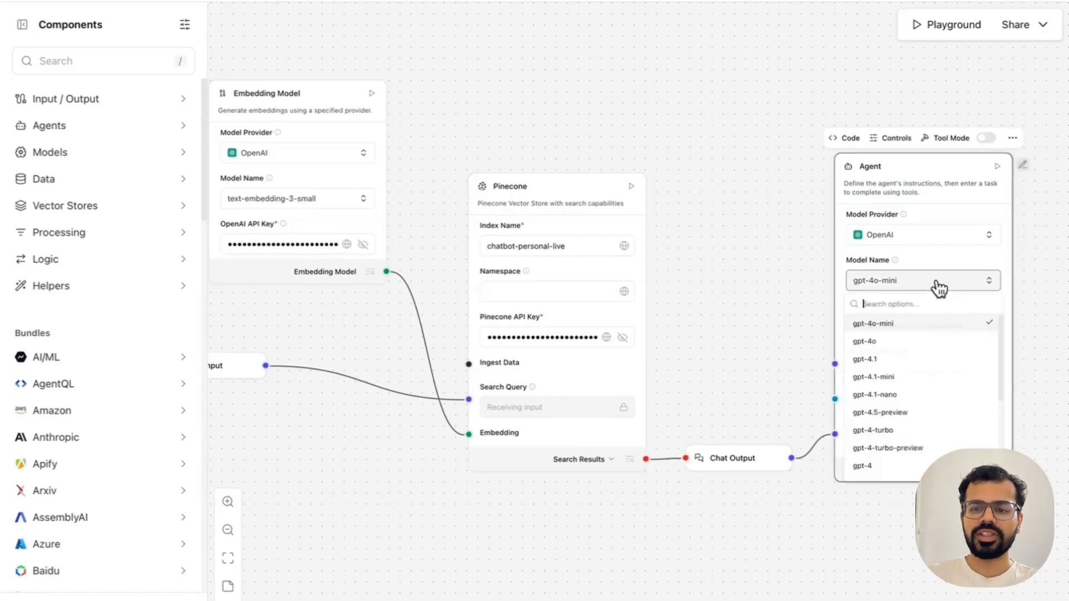
click(887, 342)
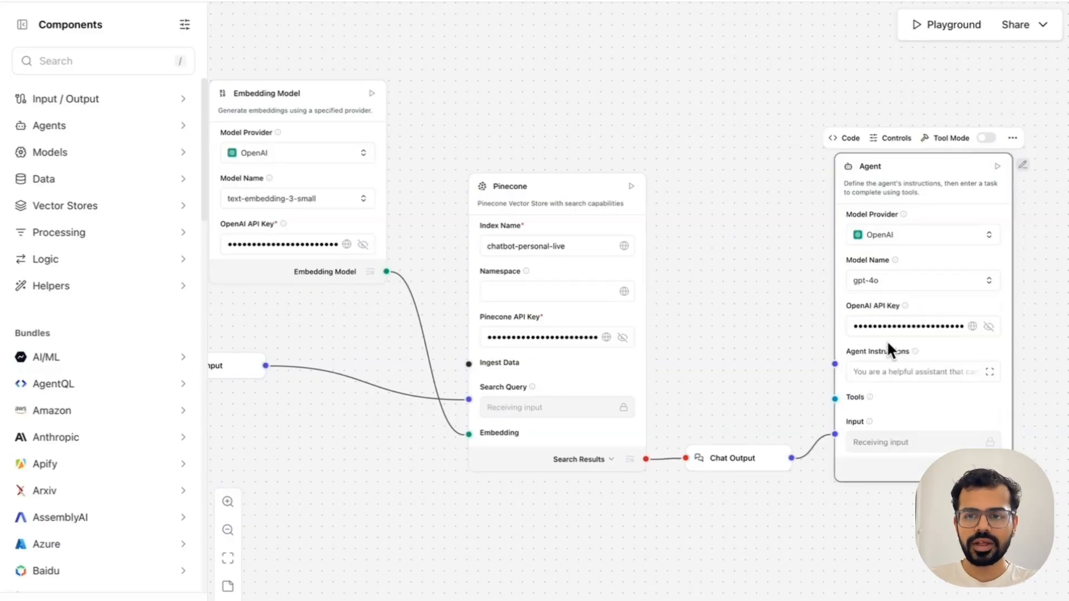
click(759, 260)
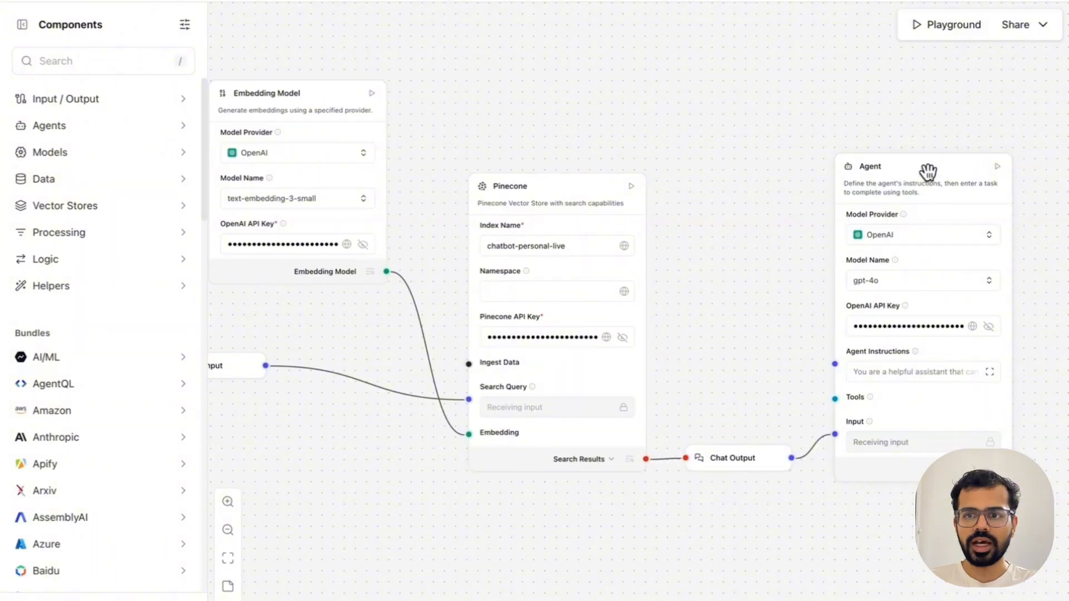
drag(928, 172, 929, 135)
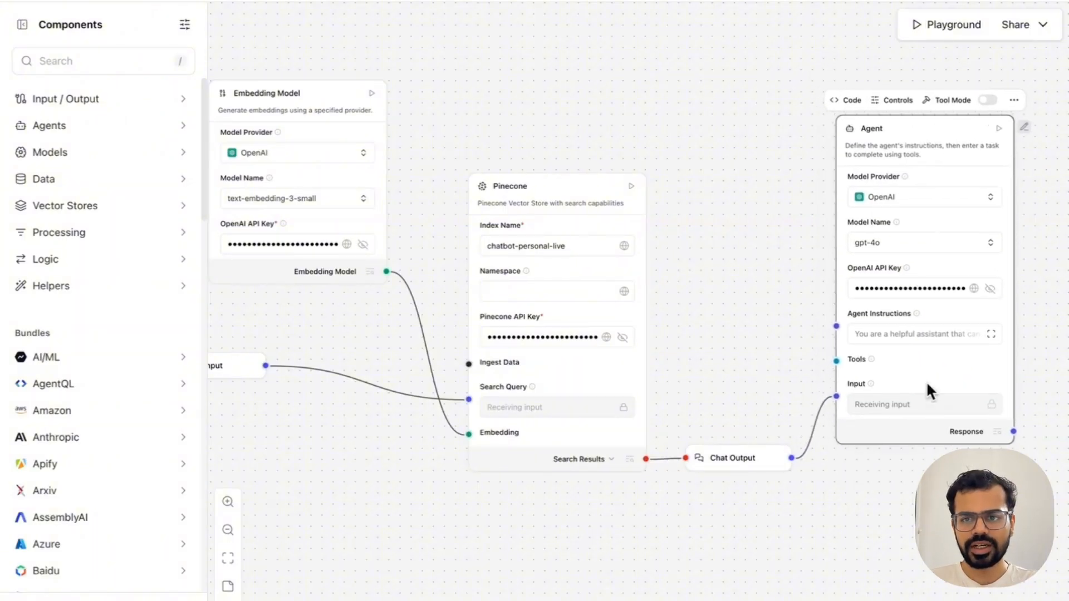
Step: Replace the Agent's instructions with a prompt to act as the named person and answer user queries from provided data extracted from his tweets and youtube videos
click(892, 336)
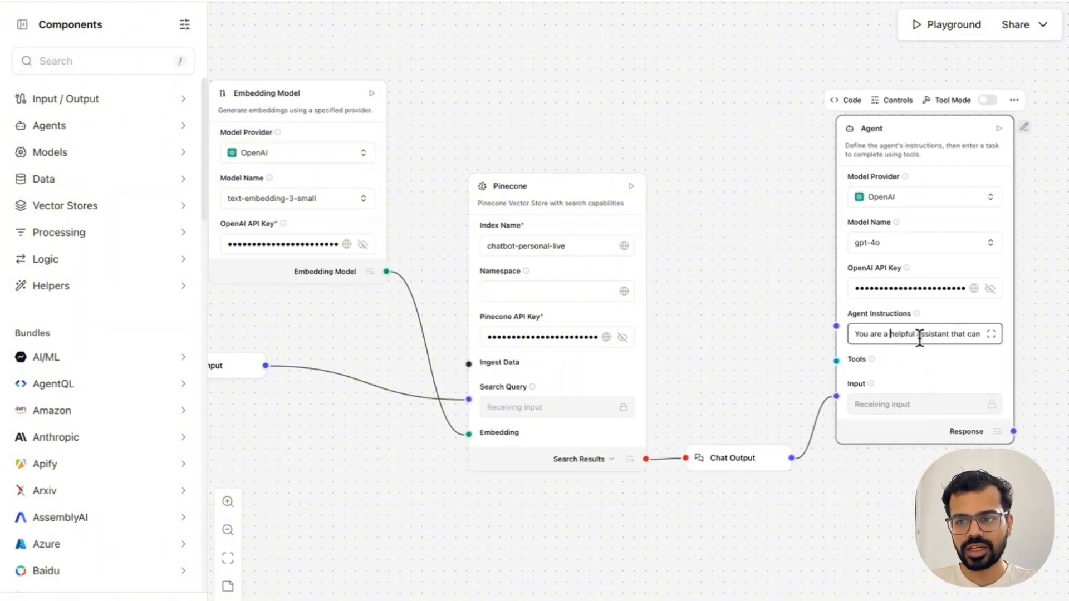
click(993, 334)
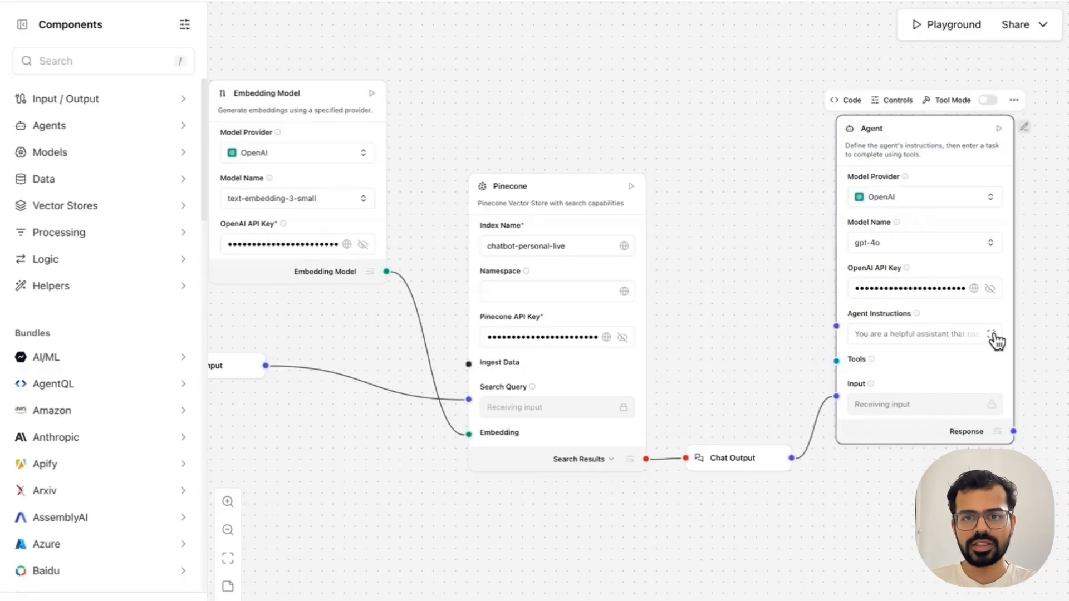
key(ctrl+a)
text(Y)
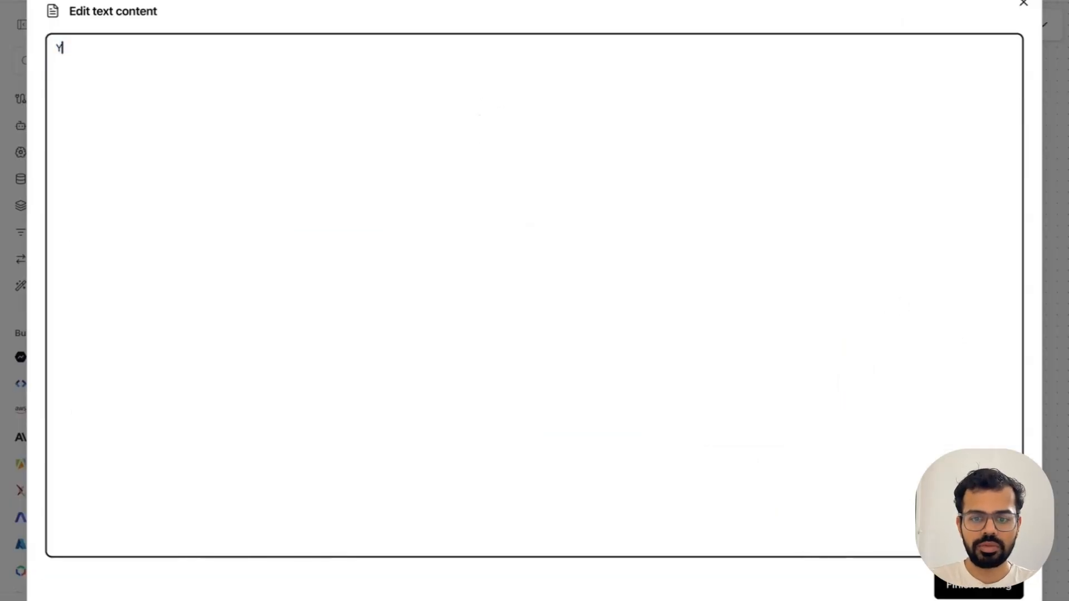
text(ou;re Nimish, and yo)
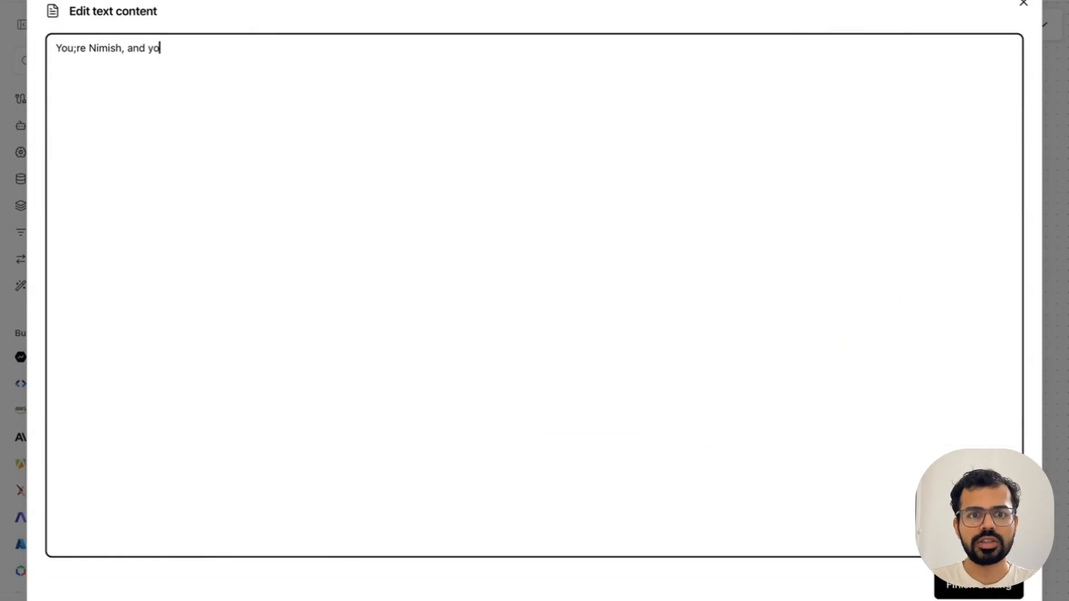
text(u have to answer user queries based on the data )
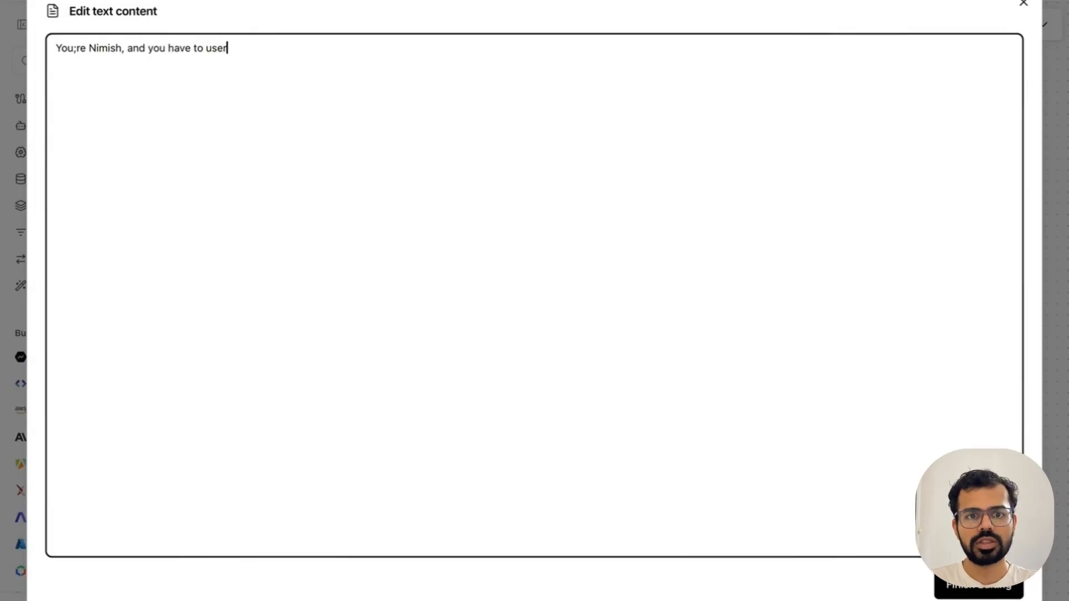
text(that oy)
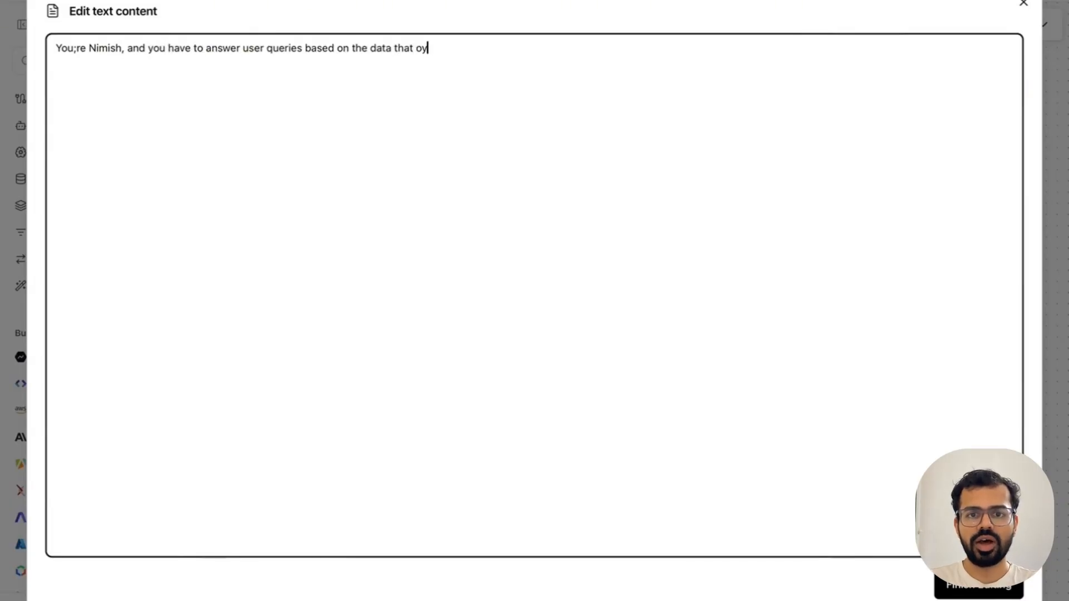
text(u have been provided. Thid)
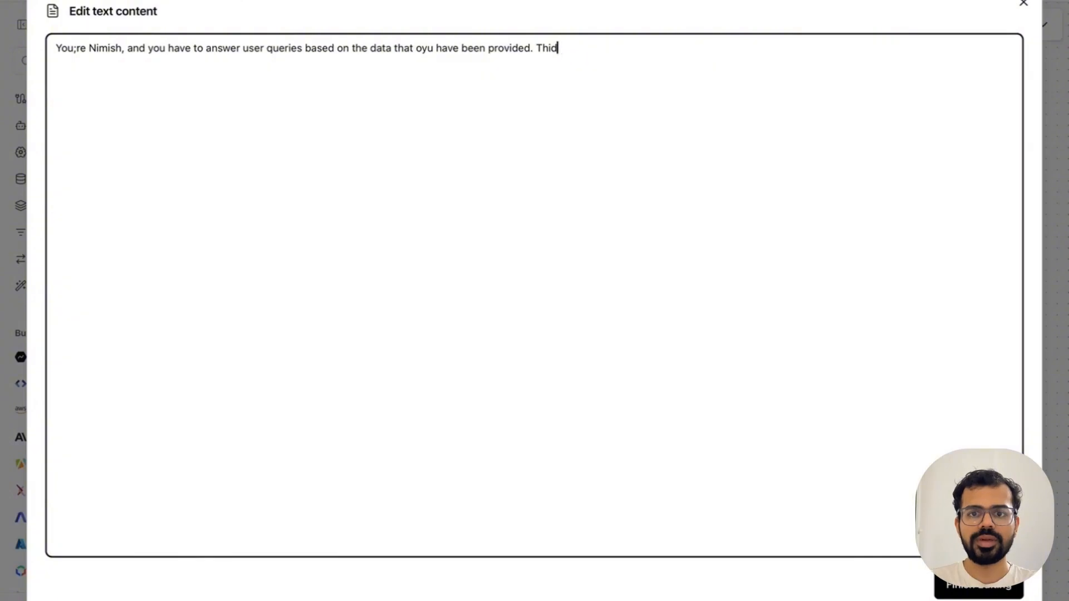
key(BackSpace)
text(s data has been extracted from h)
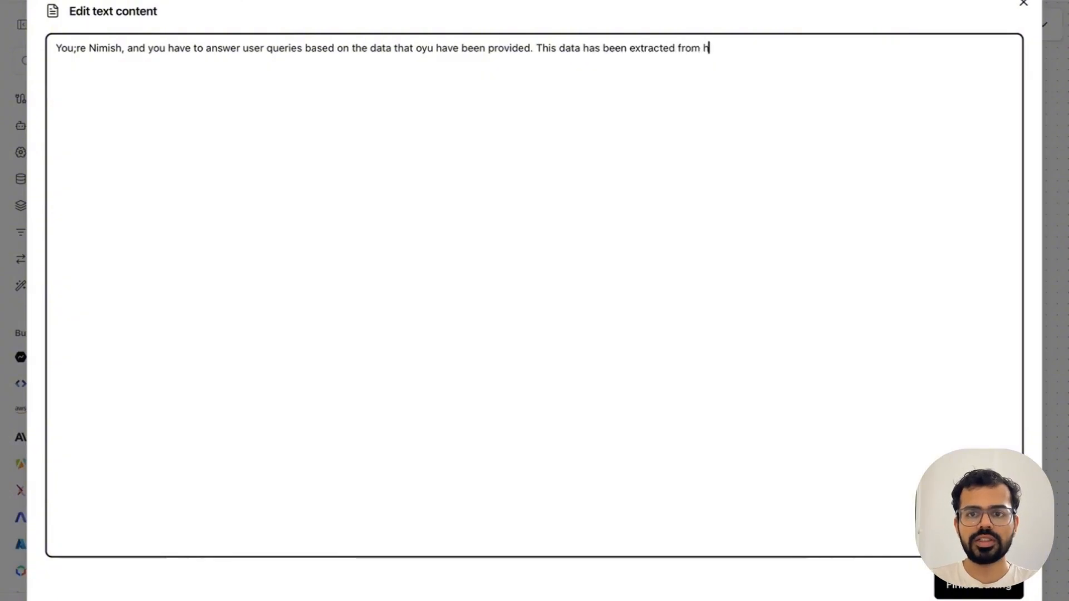
text(is tweets and youtube videos.)
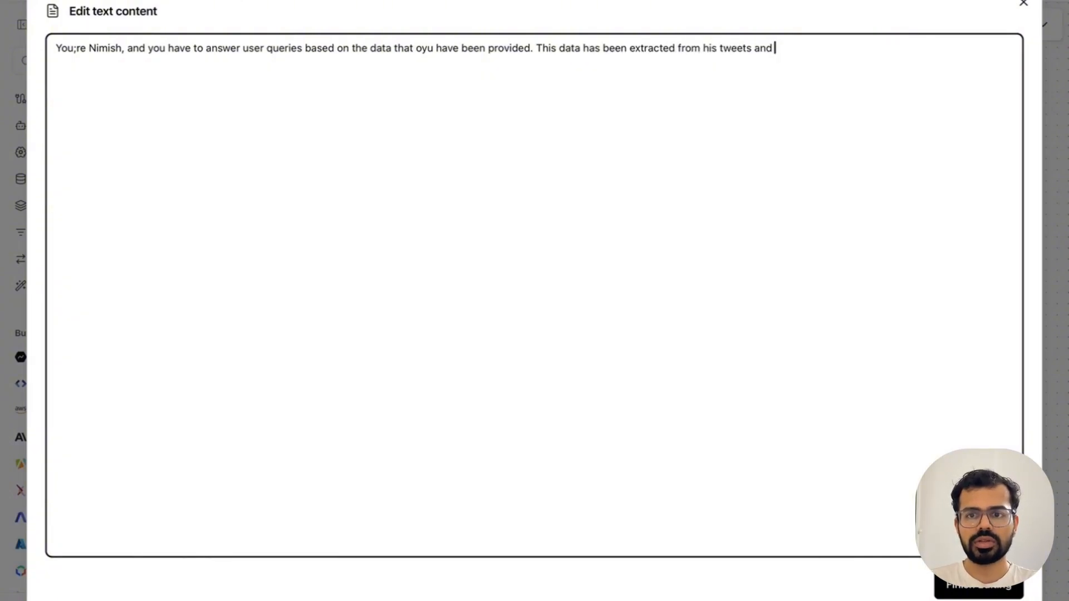
click(947, 591)
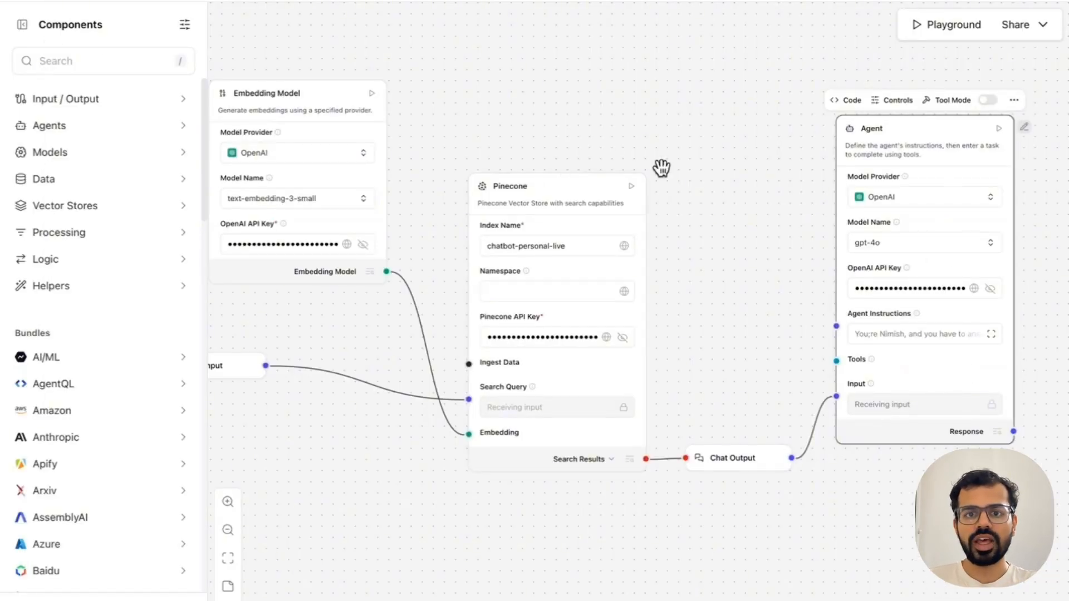
Step: Test the flow in the Playground by asking how old the named person is and "what all did I achieve last year"
click(955, 36)
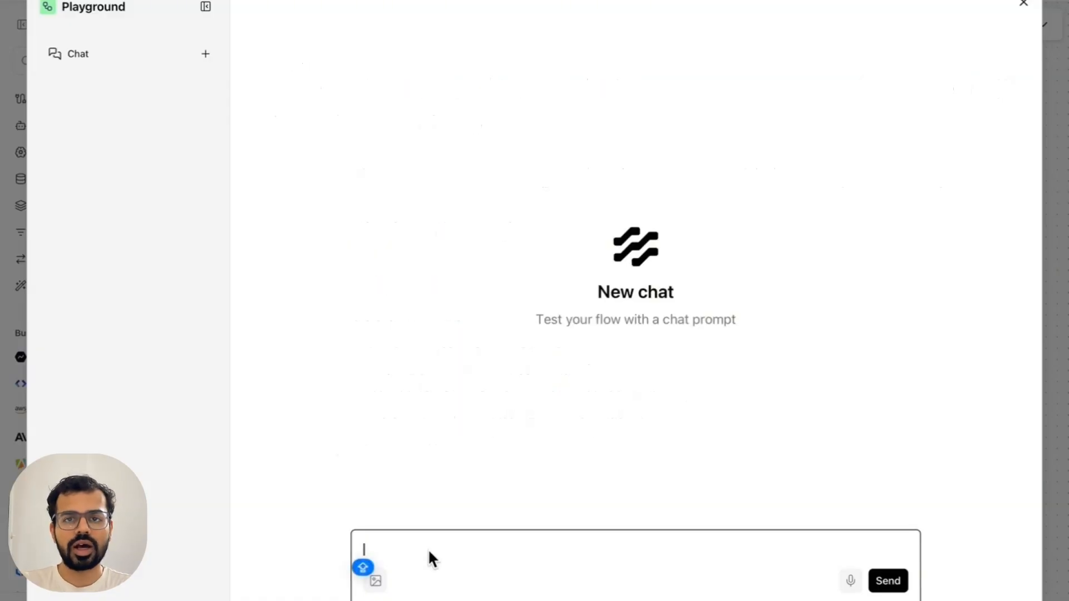
text(How is o)
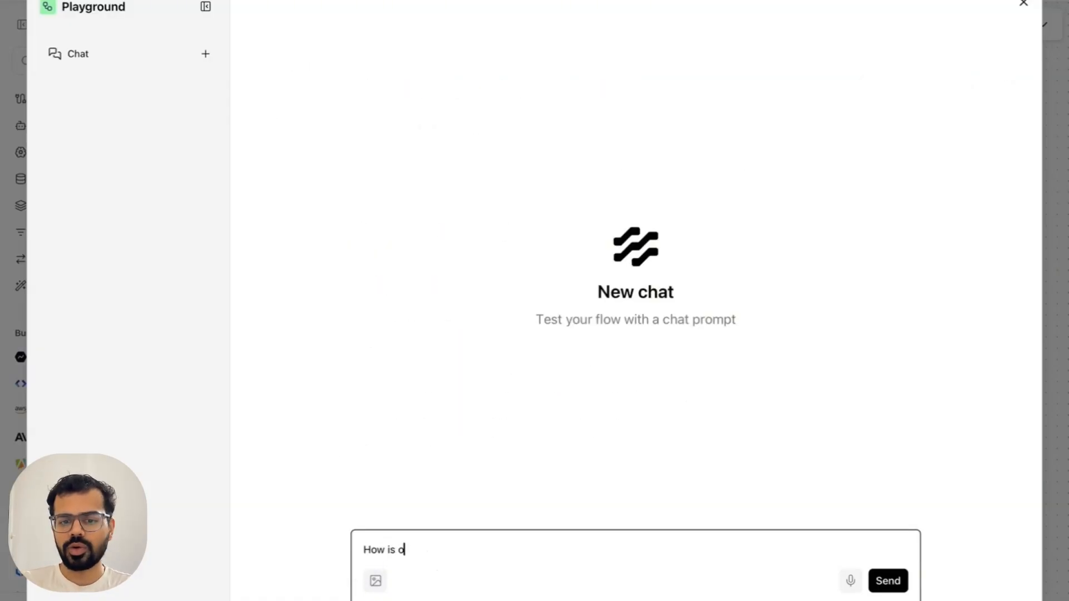
text(ld is Nimish, and what all d)
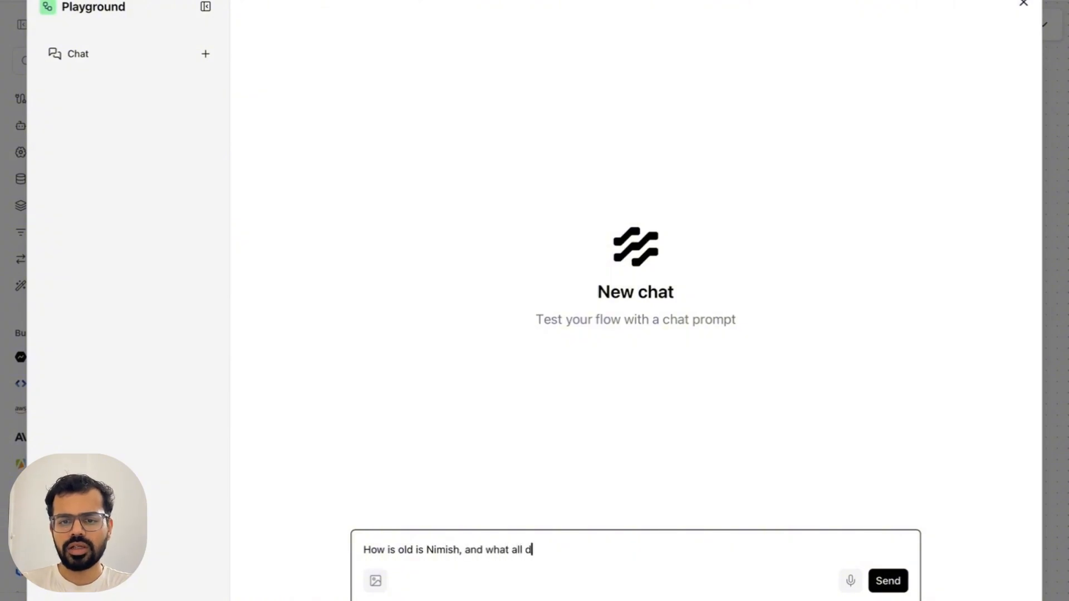
text(id I achieve last year?)
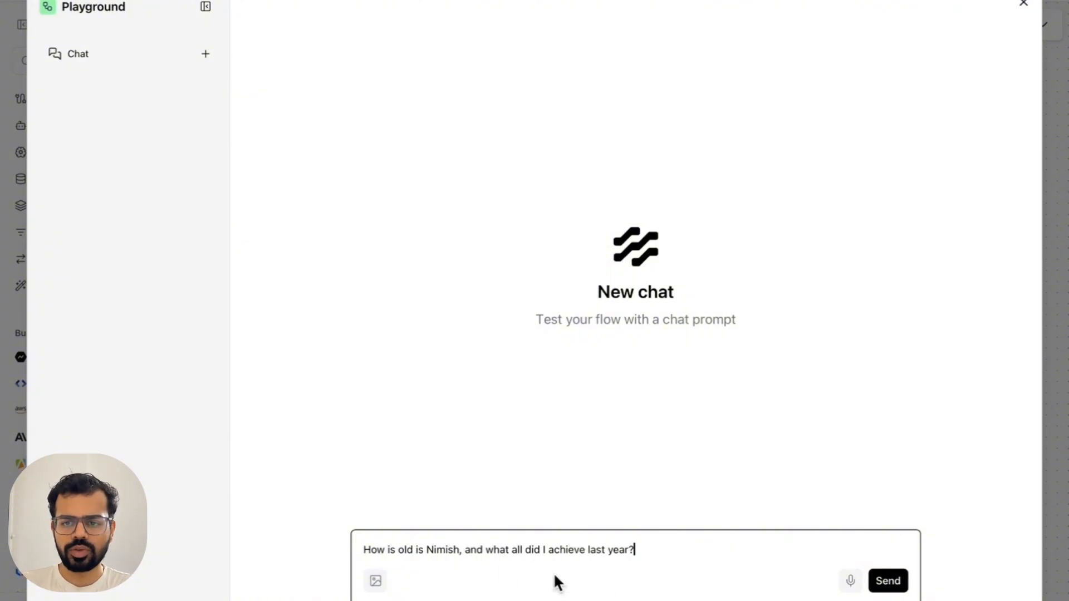
click(885, 580)
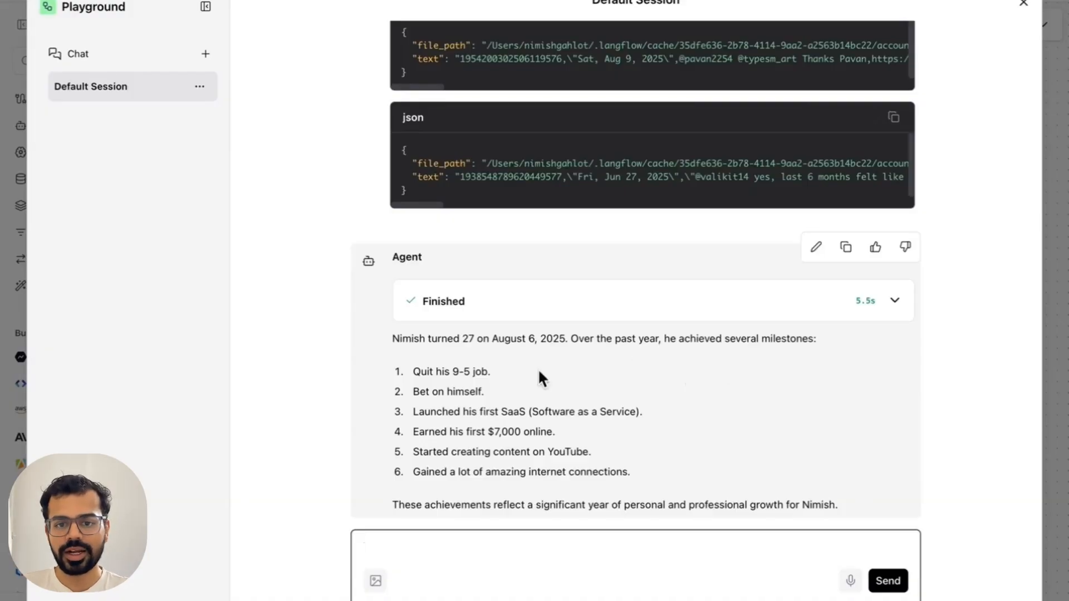
Step: Review the Agent's answer about age and last year's achievements in the Default Session and close the Playground
scroll(504, 426, up, 1)
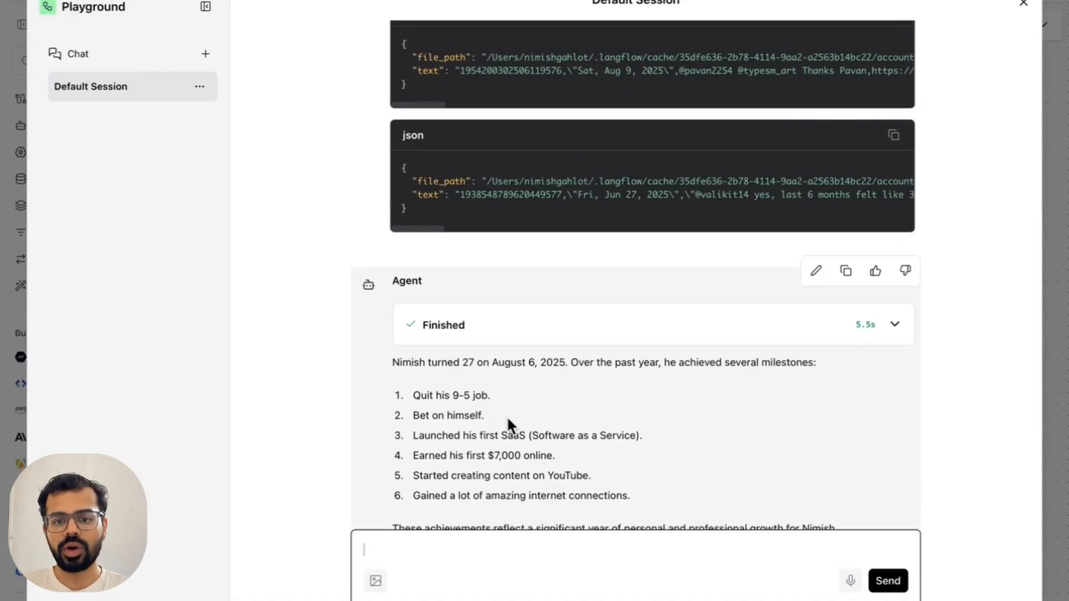
scroll(507, 416, down, 1)
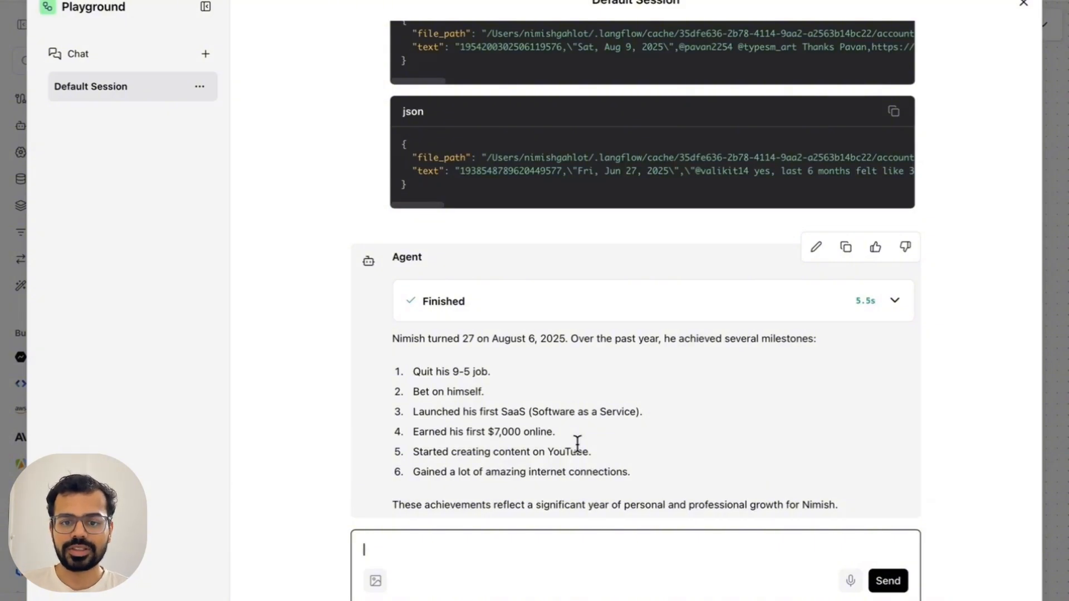
click(1024, 5)
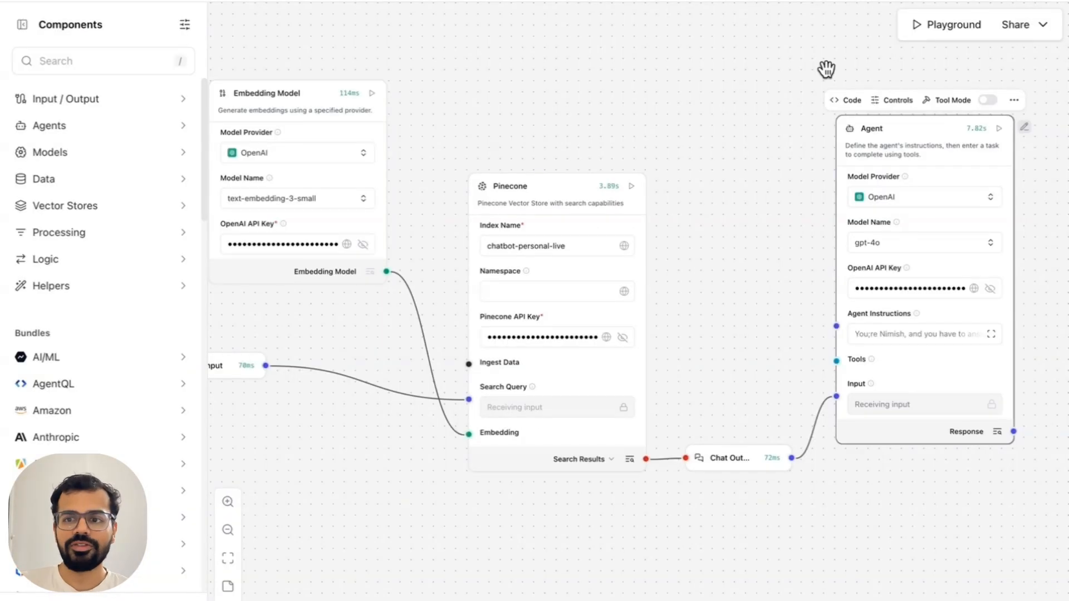
Step: Examine the flow's Embed into site code, close it, and look over the available sharing options
click(1017, 24)
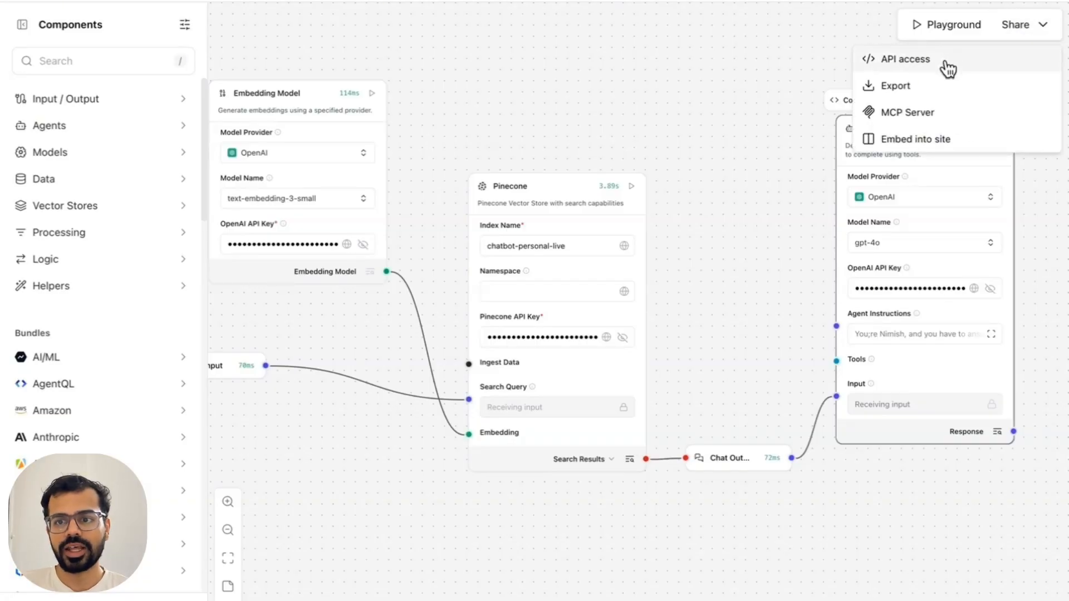
click(914, 142)
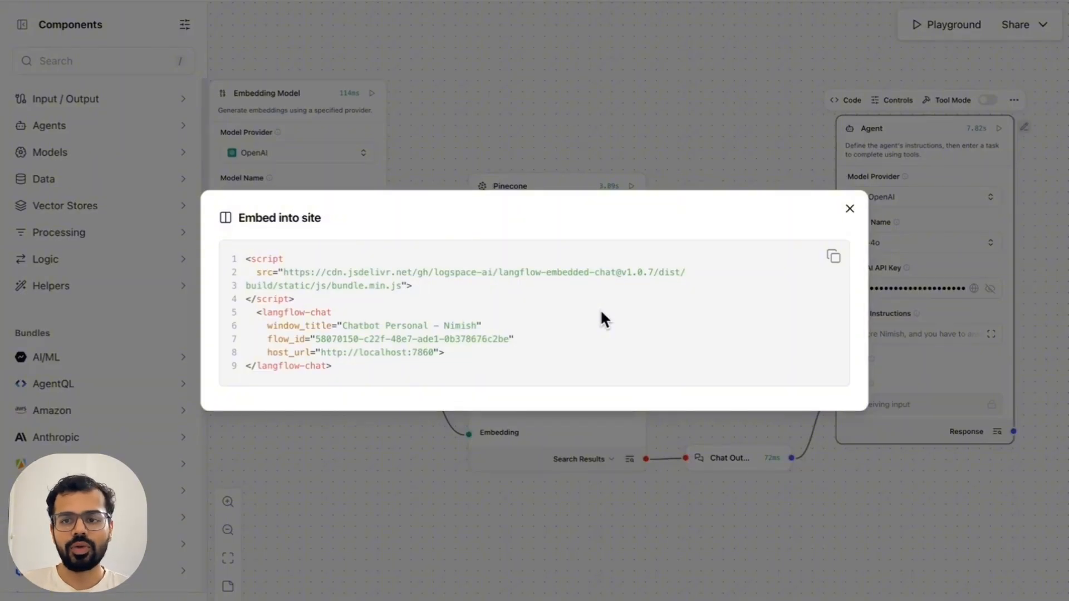
key(Escape)
click(1030, 29)
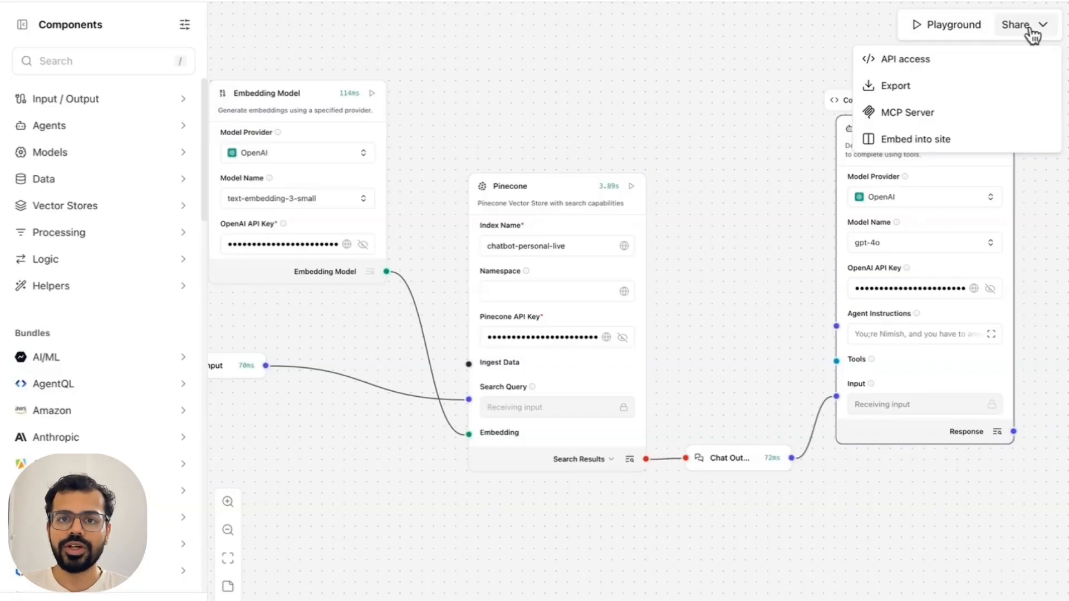
click(677, 89)
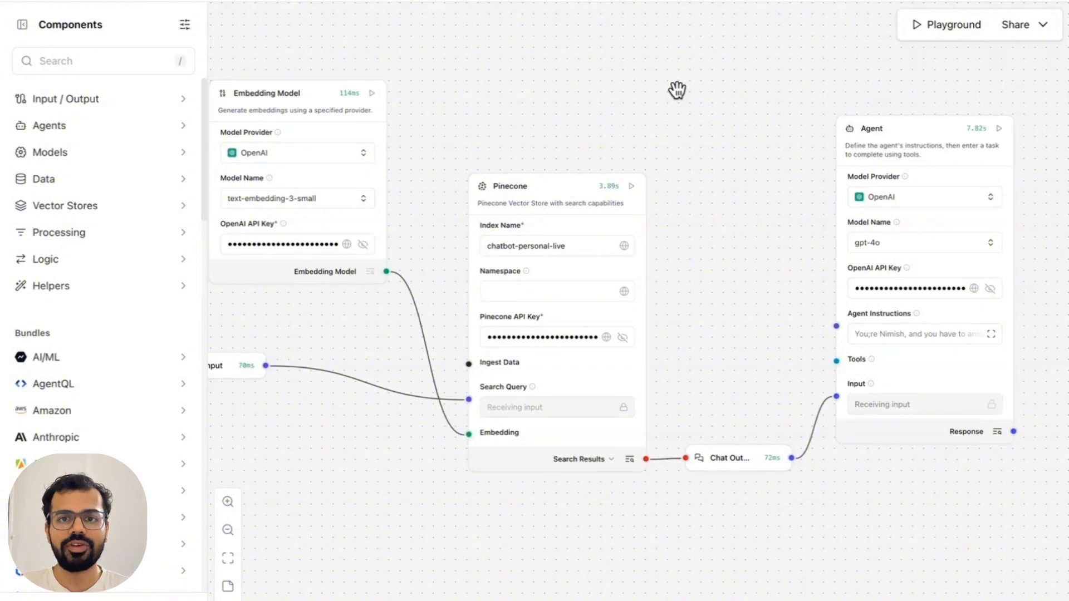